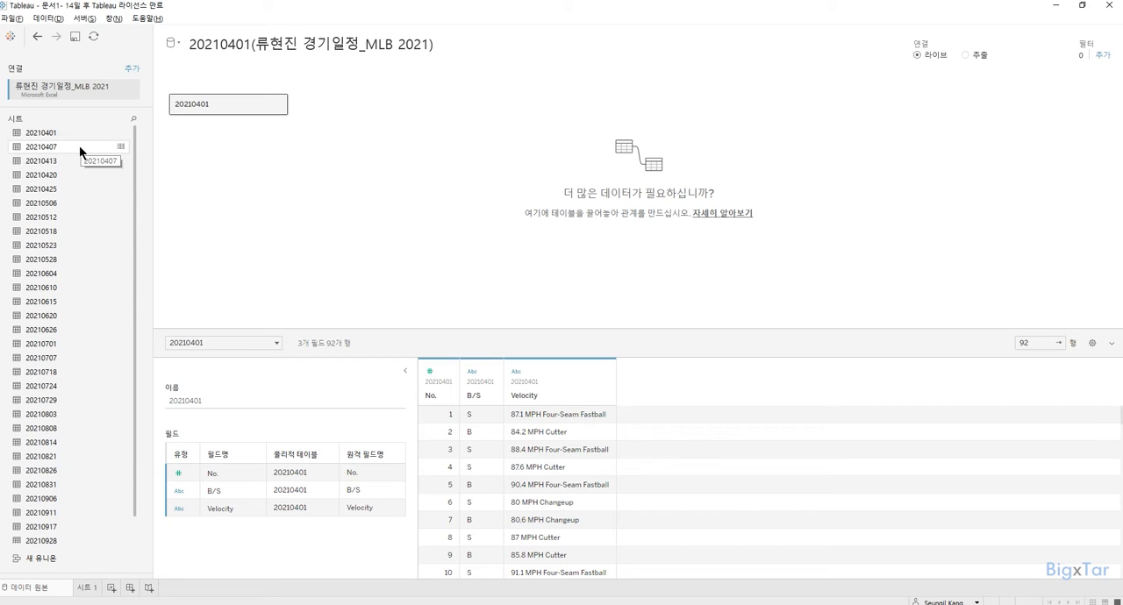
Union sheet 20210407 with the 20210401 table and raise the preview row count to show every row.
drag(80, 147, 226, 125)
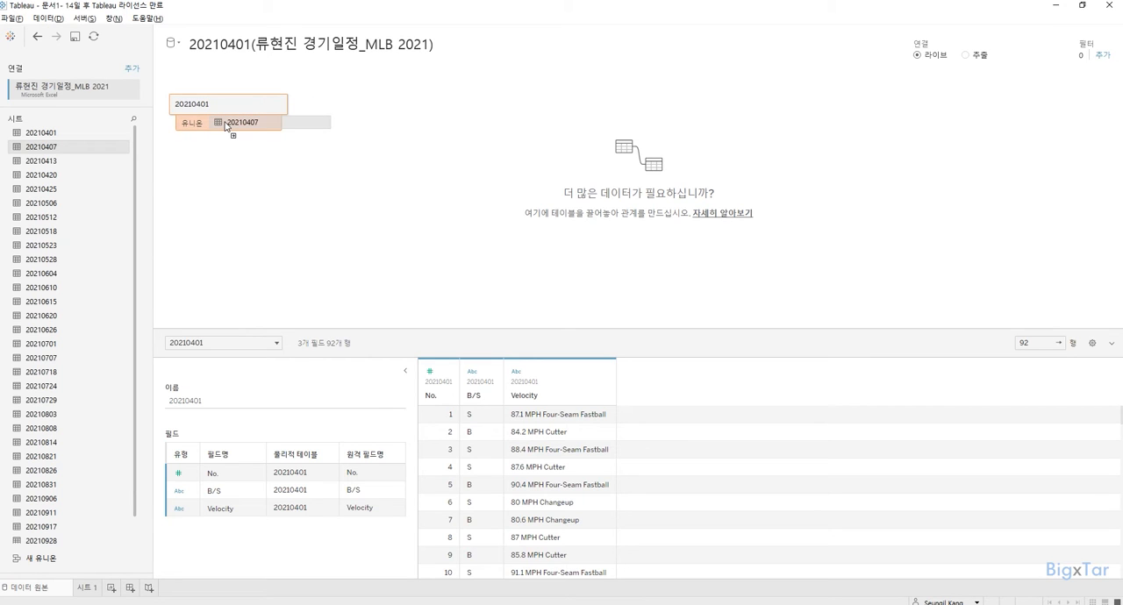
drag(226, 124, 225, 128)
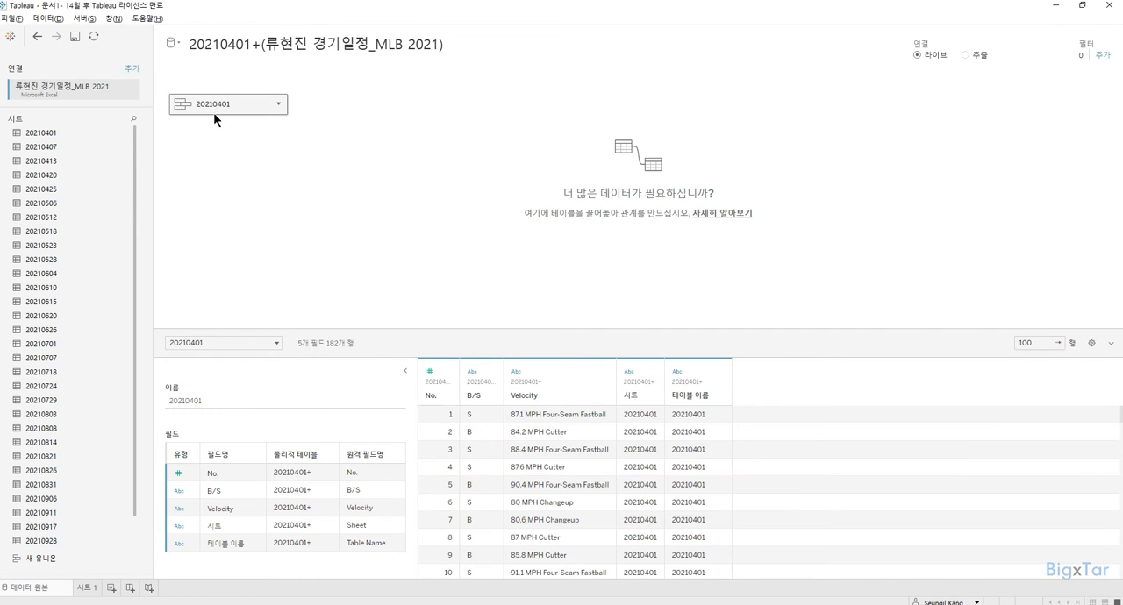
mouse_move(213, 112)
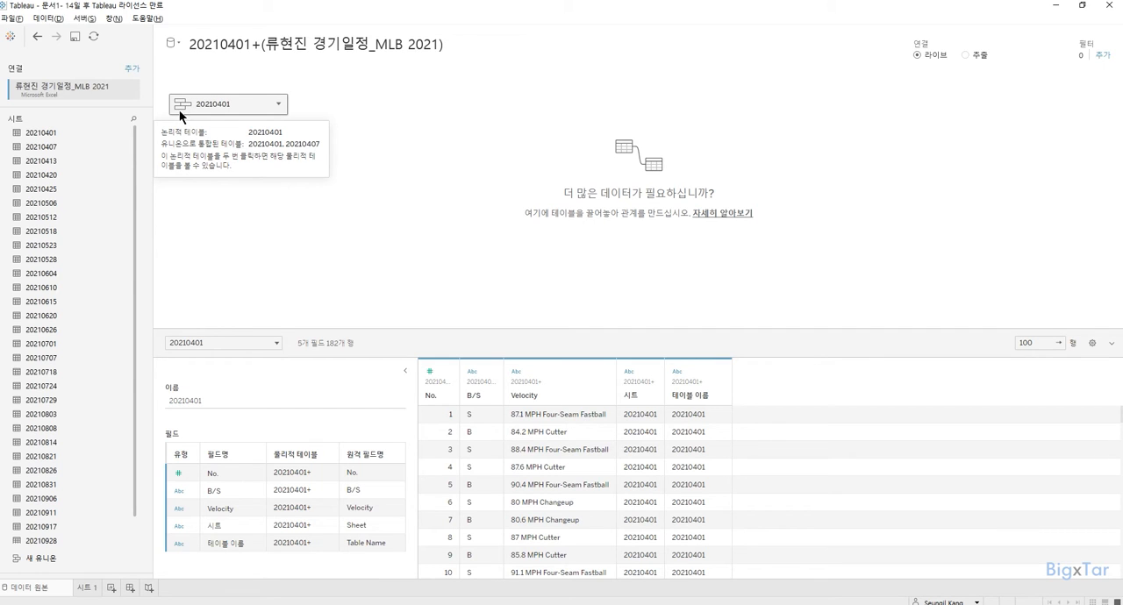
click(1040, 344)
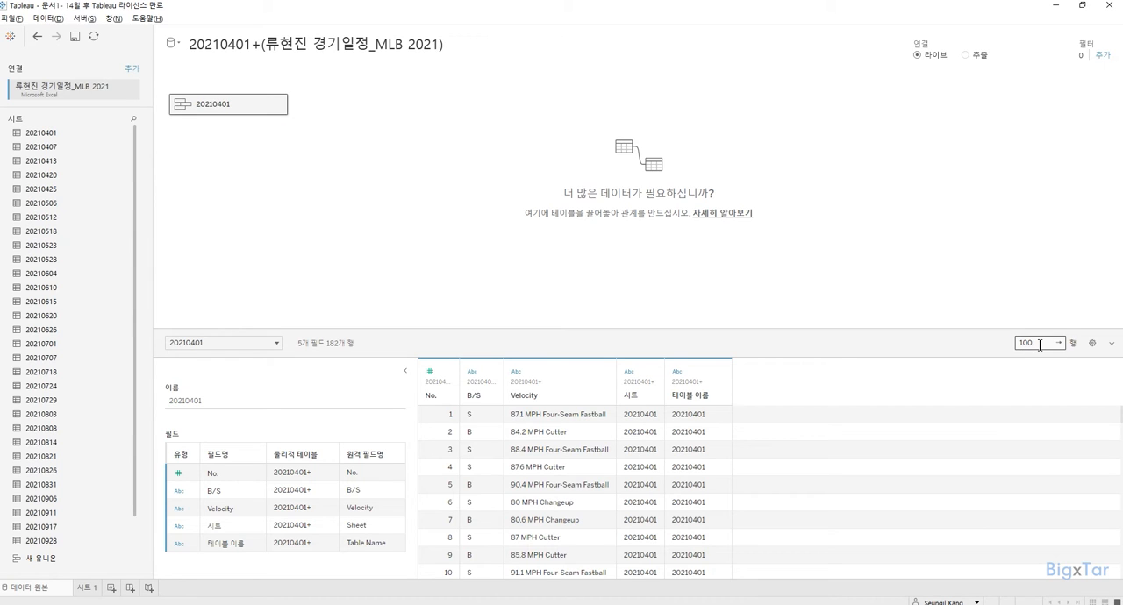
text(00)
key(Return)
Remove the unioned 20210401 table from the data source canvas.
drag(136, 170, 139, 145)
click(279, 104)
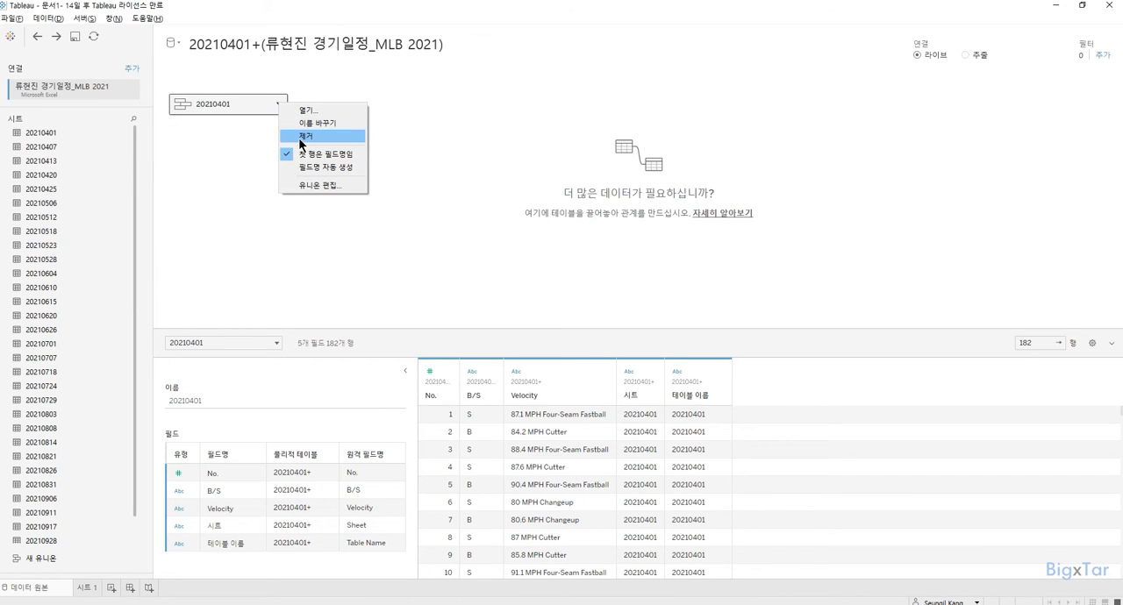
click(298, 137)
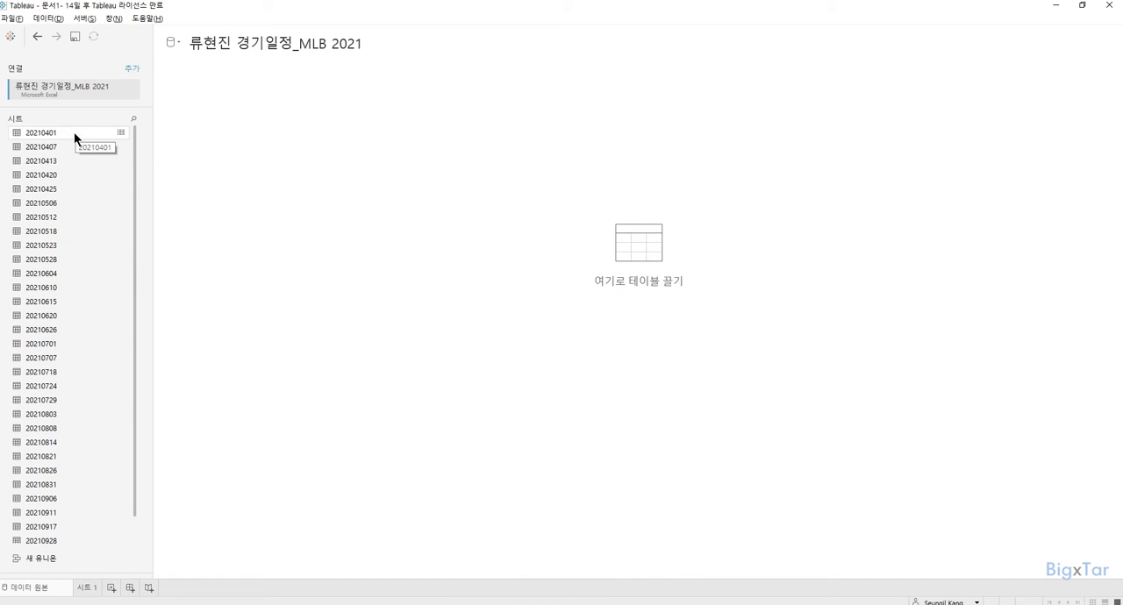
Create a single union of all game sheets from 20210401 through 20211003 on the empty canvas.
drag(135, 151, 135, 245)
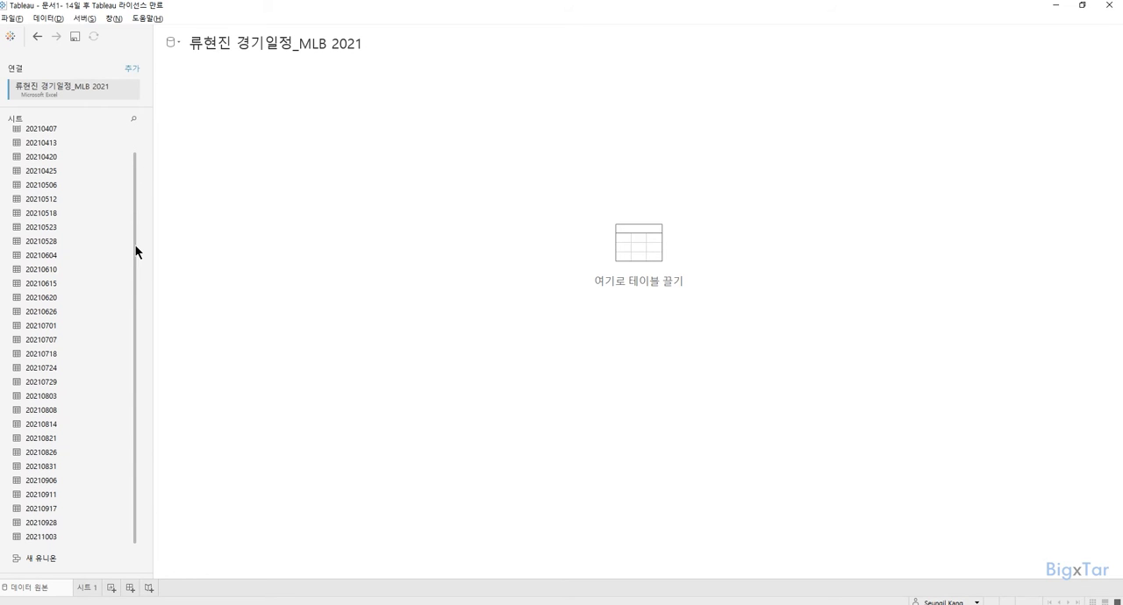
shift+click(59, 538)
drag(59, 539, 301, 319)
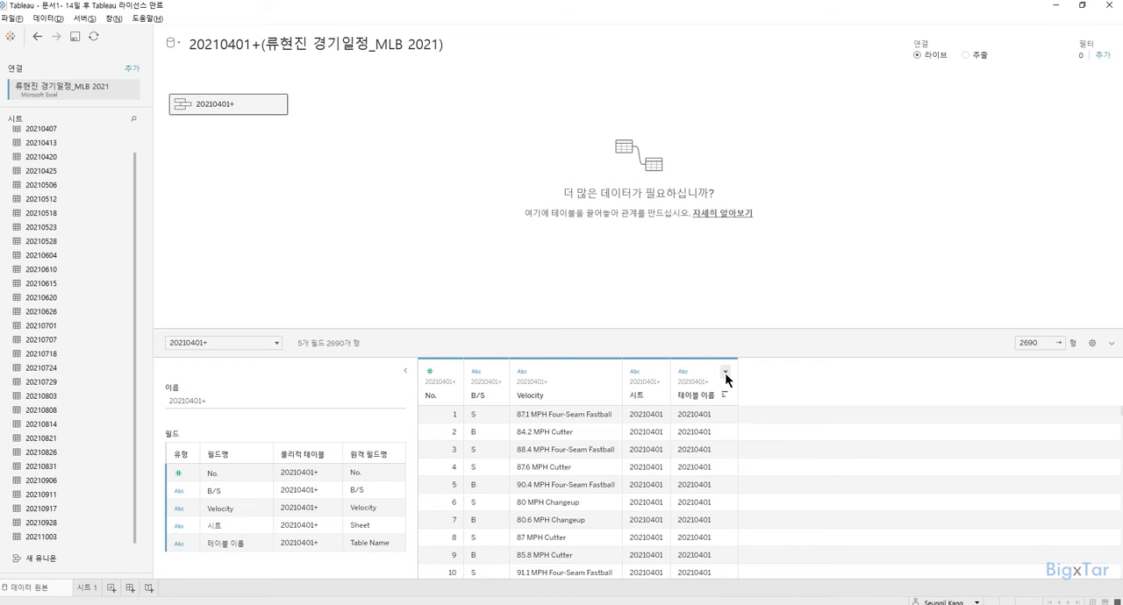
Hide the 테이블 이름 field in the unioned table.
click(725, 373)
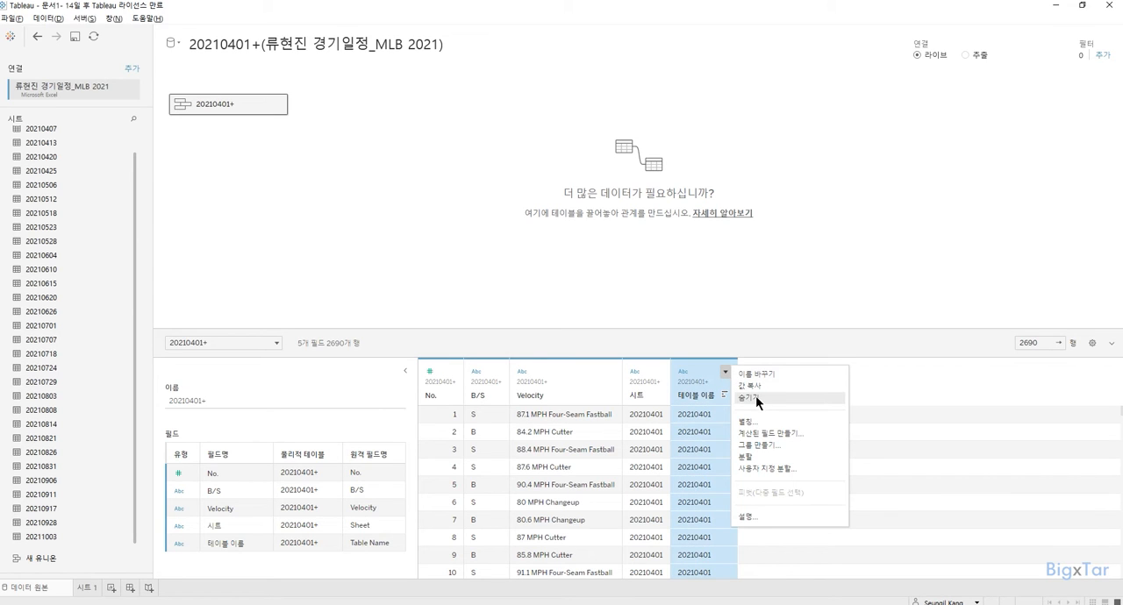
click(756, 397)
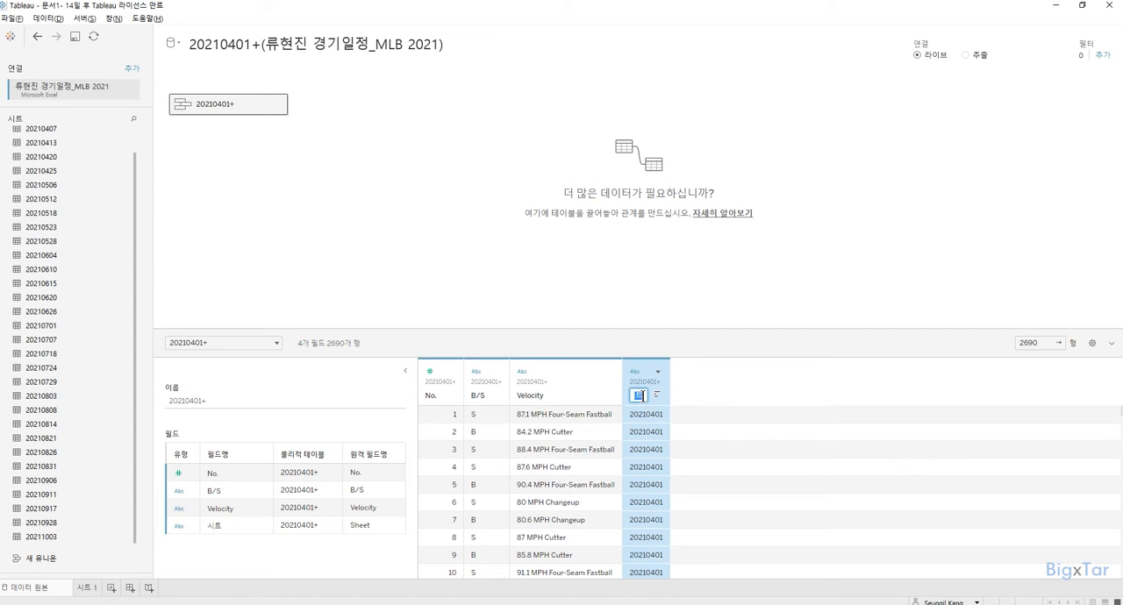
Rename the 시트 field to Date and change its data type to date.
text(Date)
click(635, 373)
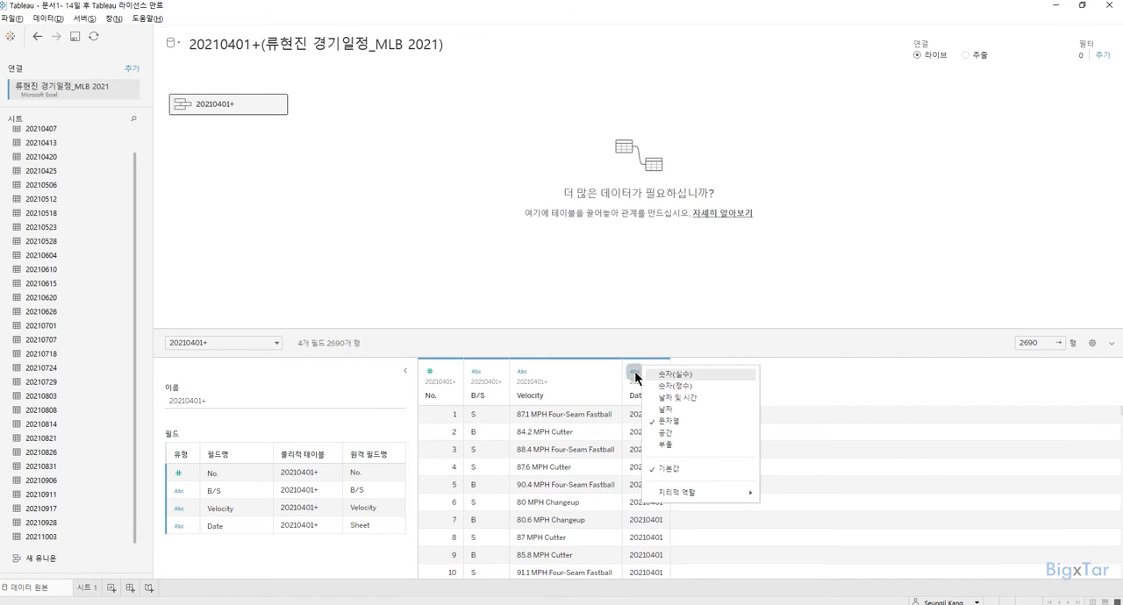
click(664, 410)
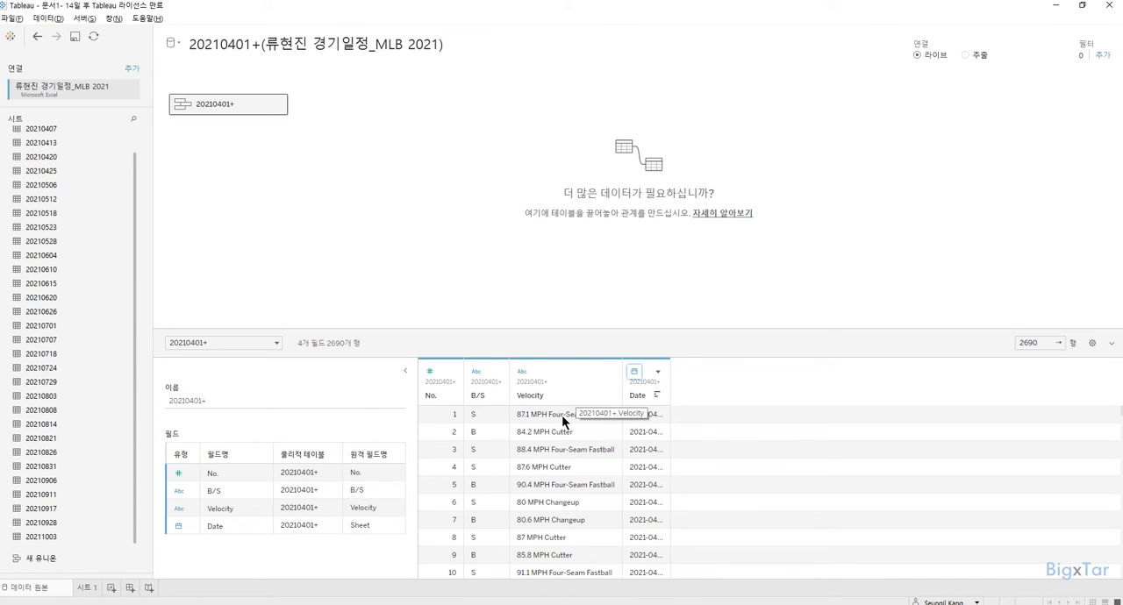
Apply a custom split to the Velocity field, separating it at every space into all resulting columns.
click(610, 375)
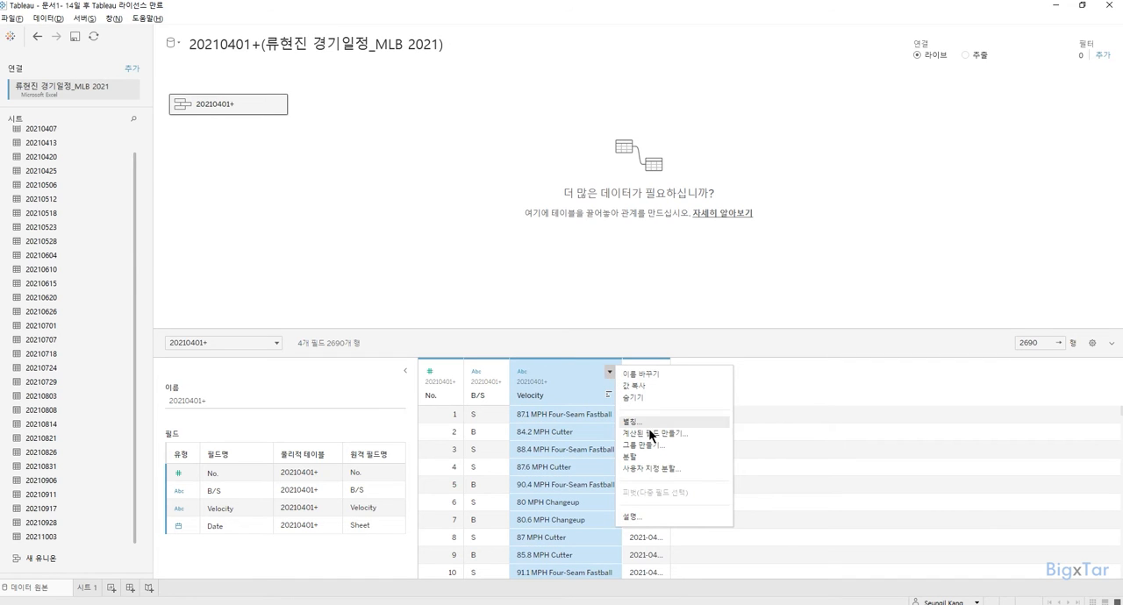
click(664, 470)
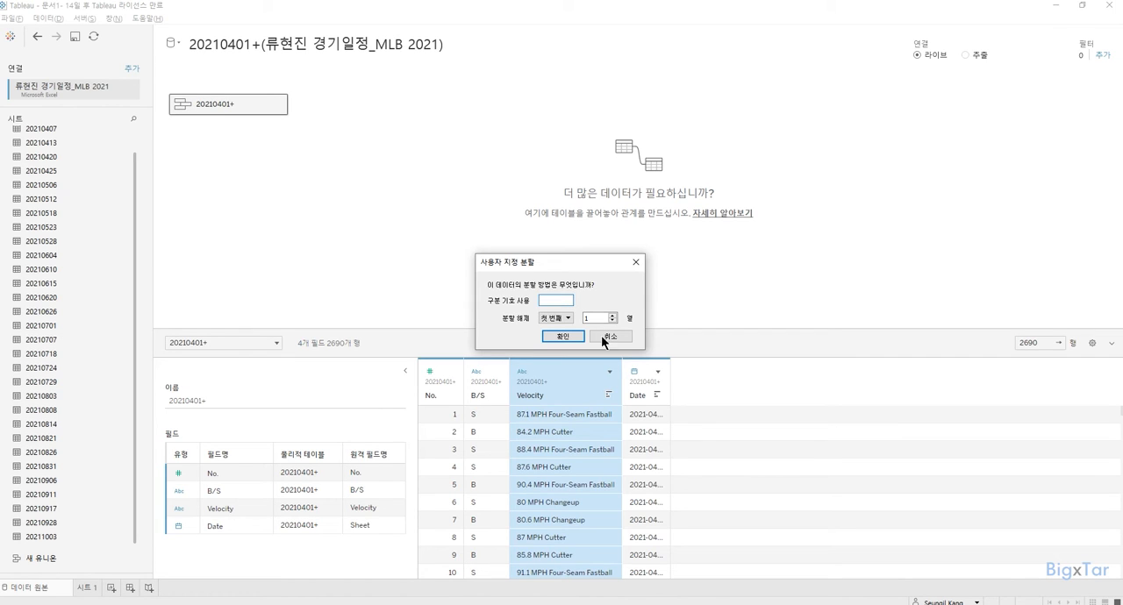
click(562, 321)
click(556, 343)
click(562, 337)
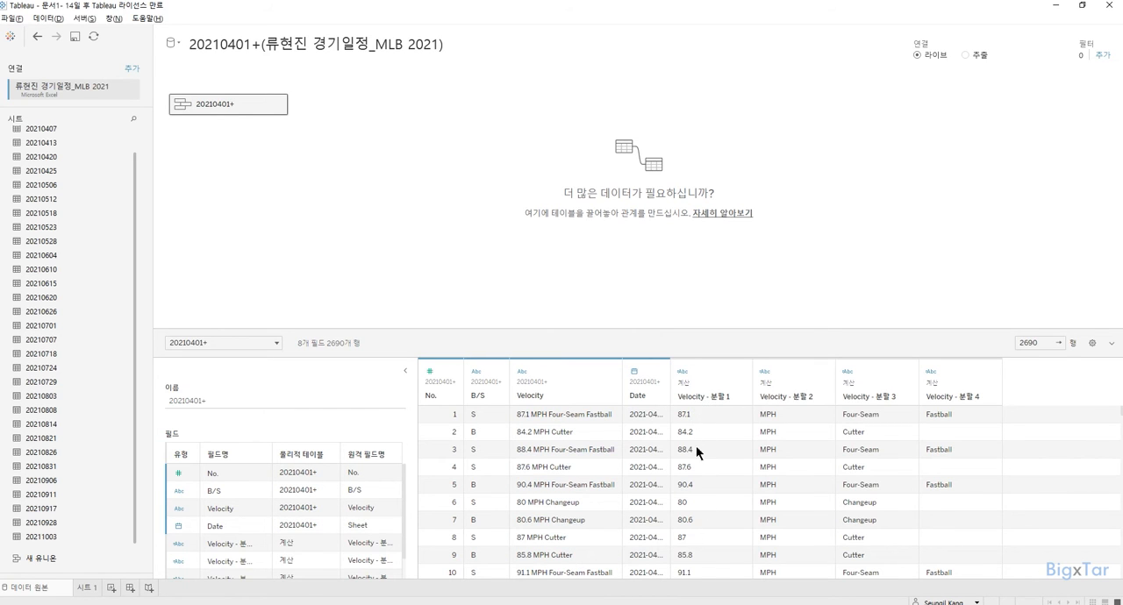
Rename the Velocity - 분할 1 field to Velocity (mph) and delete the Velocity - 분할 2 field.
double_click(719, 399)
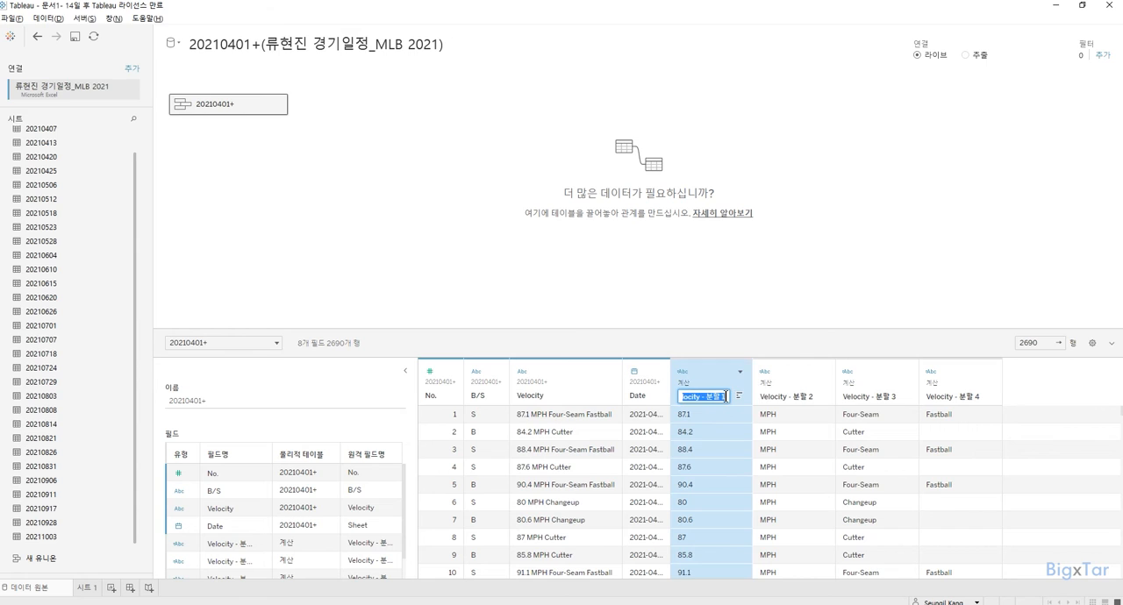
key(BackSpace)
key(BackSpace)
key(BackSpace)
key(BackSpace)
text((mph))
key(Return)
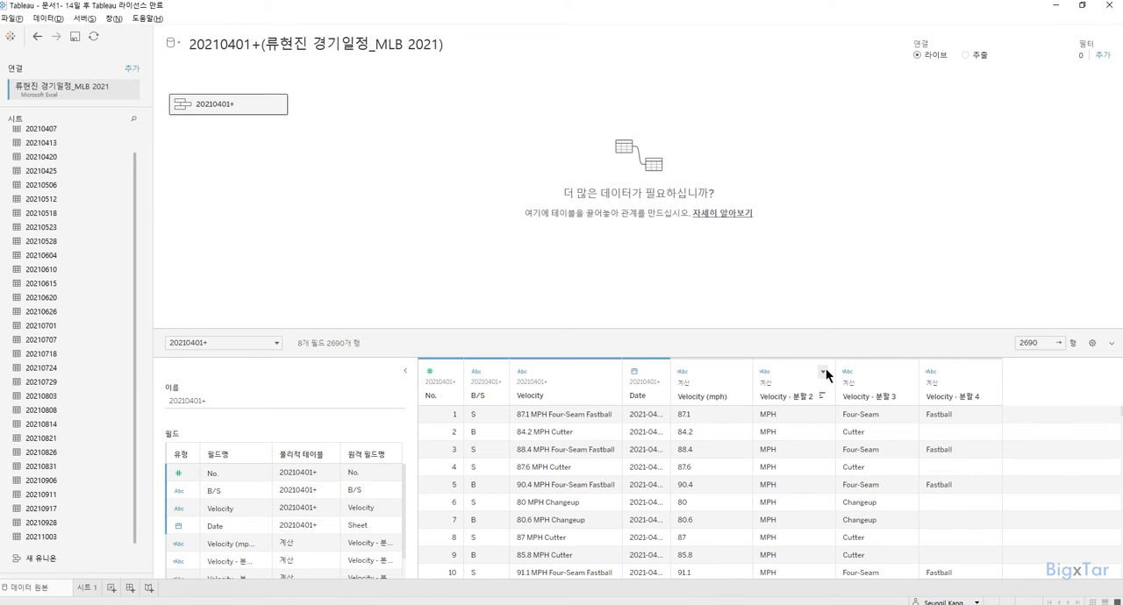
click(824, 372)
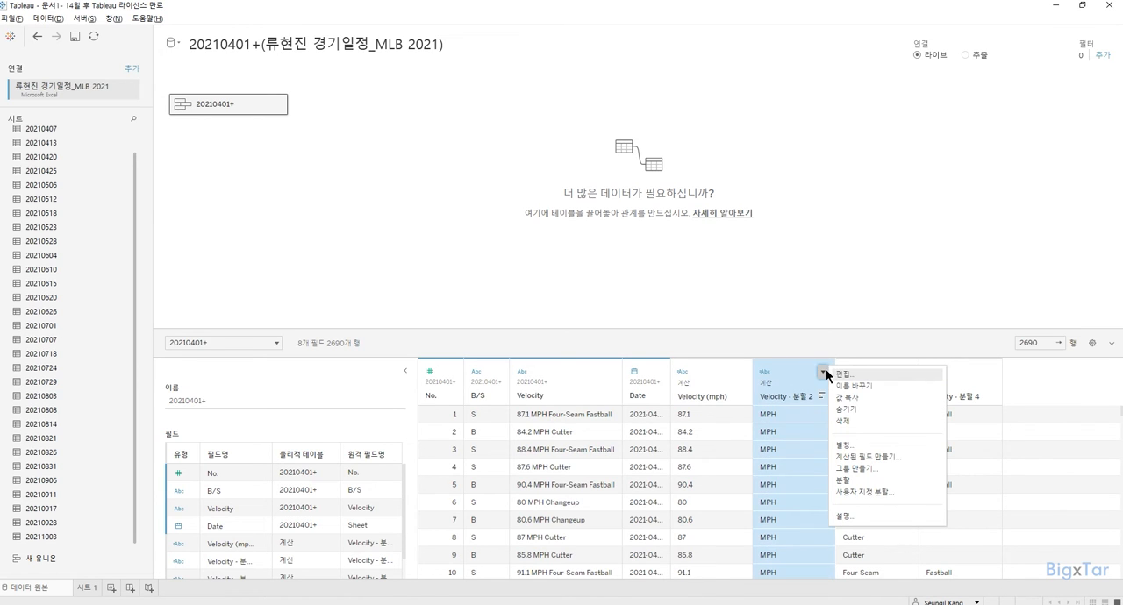
click(853, 420)
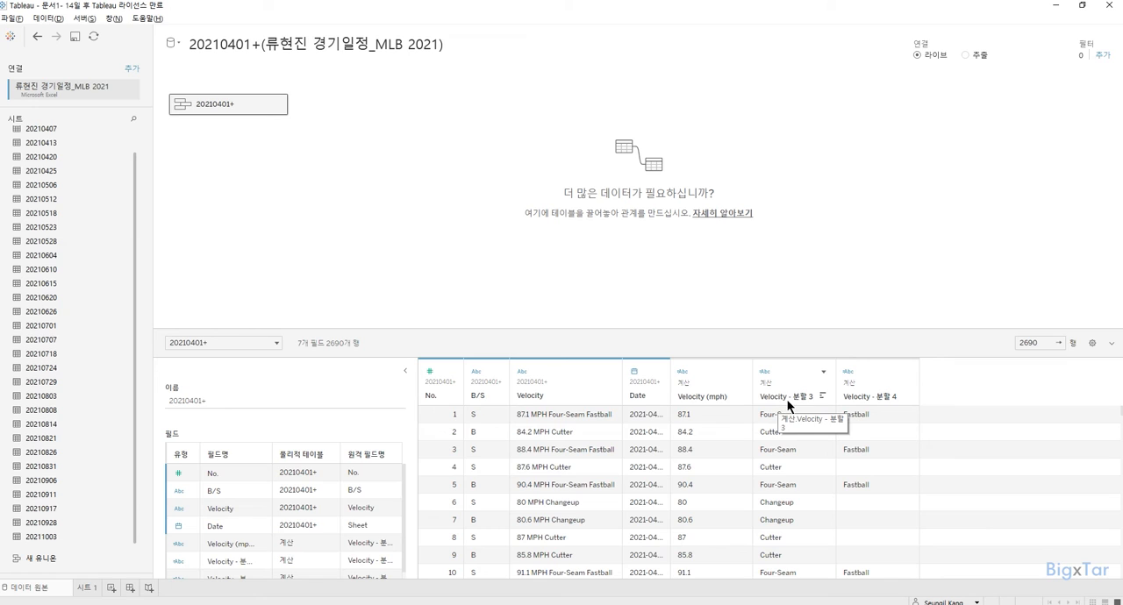
Start a calculated field based on Velocity - 분할 3 and name it "Type of picthes".
click(823, 373)
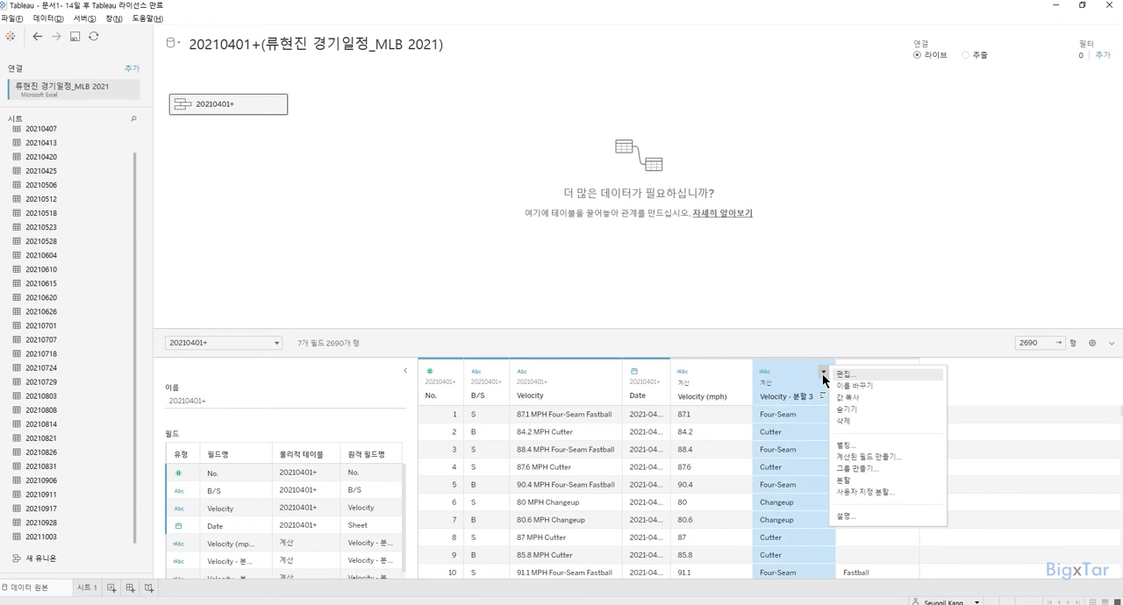
click(868, 457)
key(BackSpace)
text(Thy)
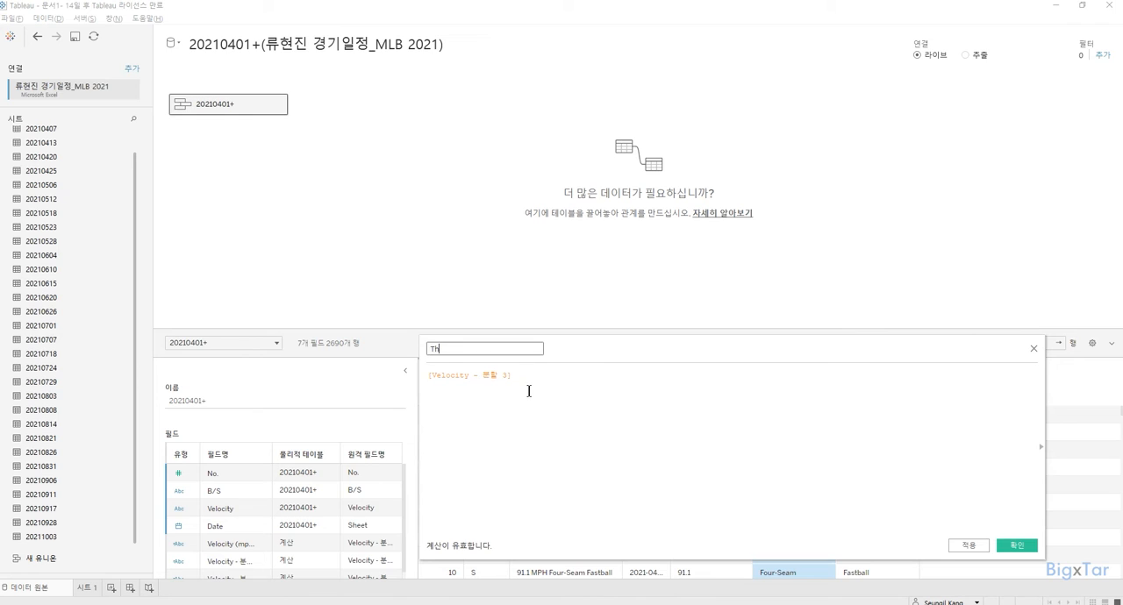
key(BackSpace)
key(BackSpace)
text(ype of picthes)
Complete the formula as [Velocity - 분할 3]+' '+[Velocity - 분할 4] to join both parts with a space.
triple_click(487, 376)
key(ctrl+c)
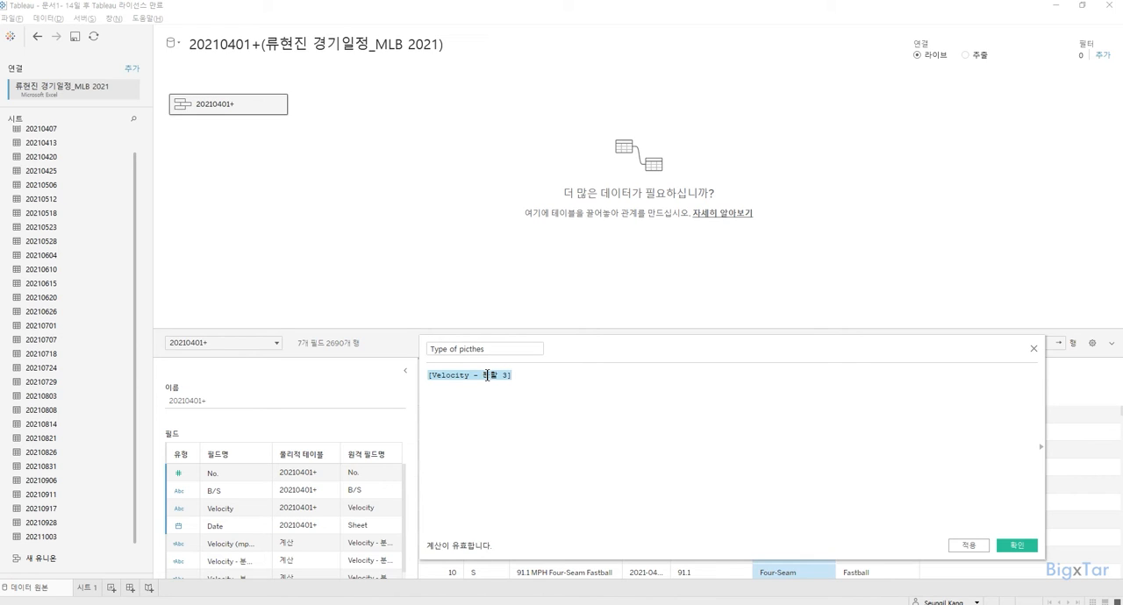
click(550, 383)
text(+)
key(ctrl+v)
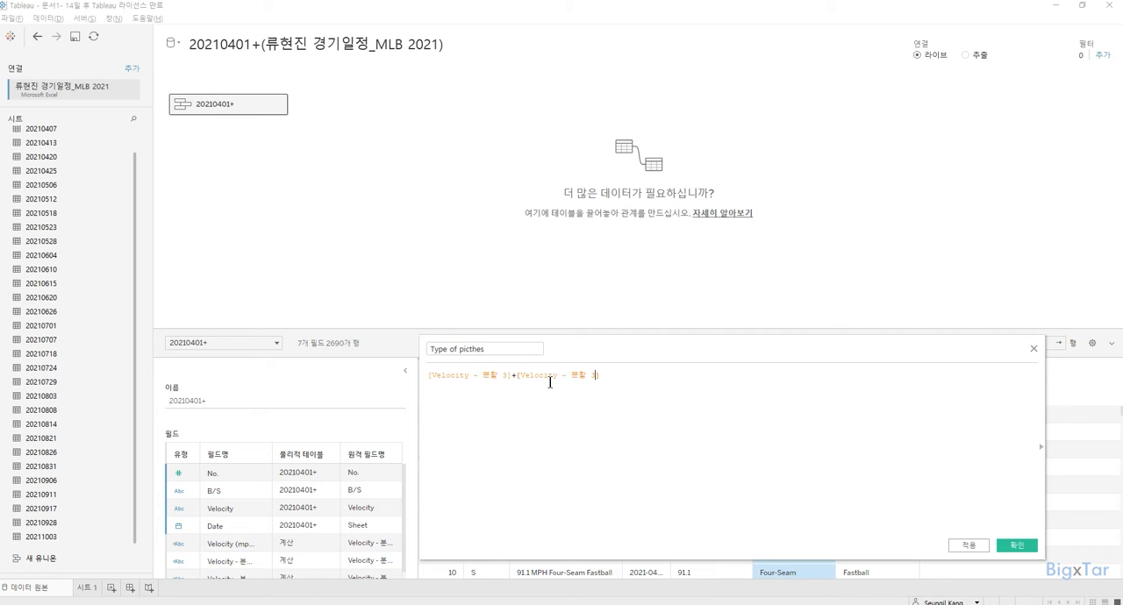
key(BackSpace)
text(4)
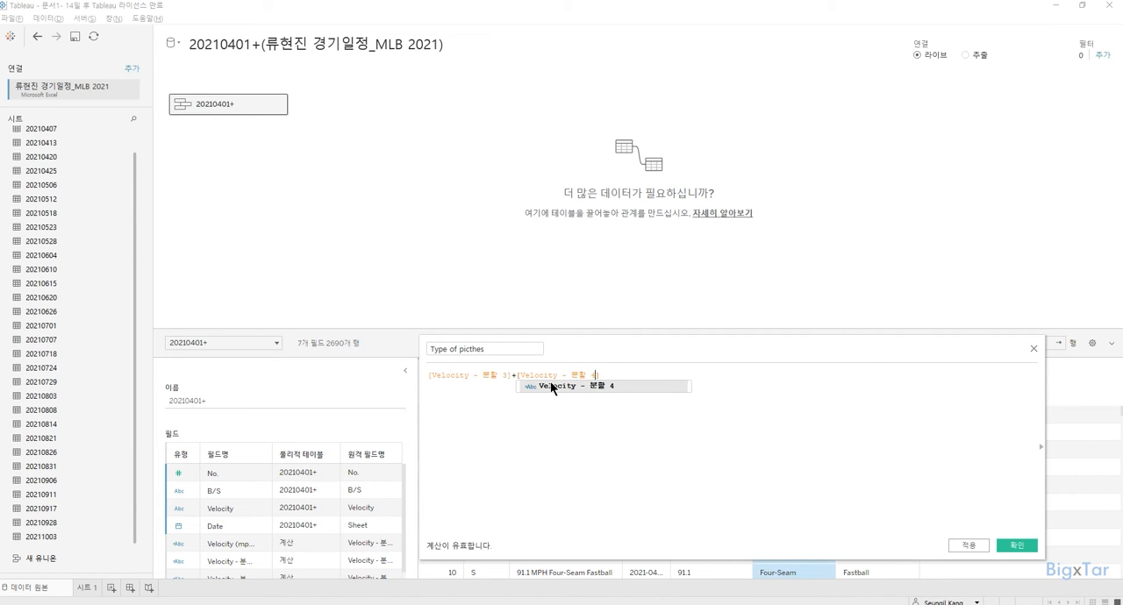
click(501, 429)
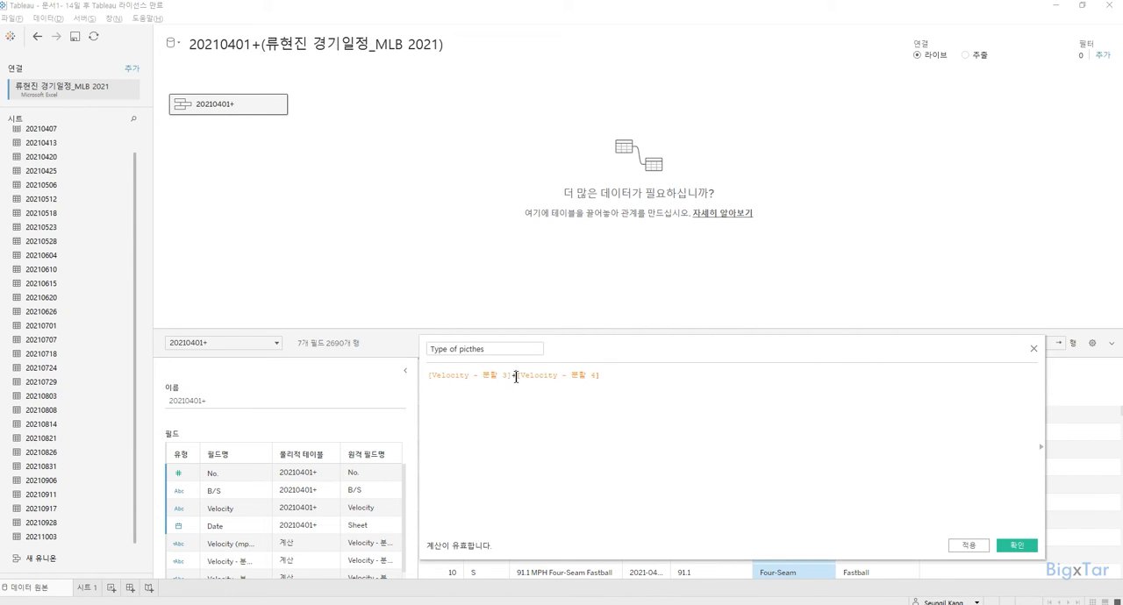
text(+)
text(' '+)
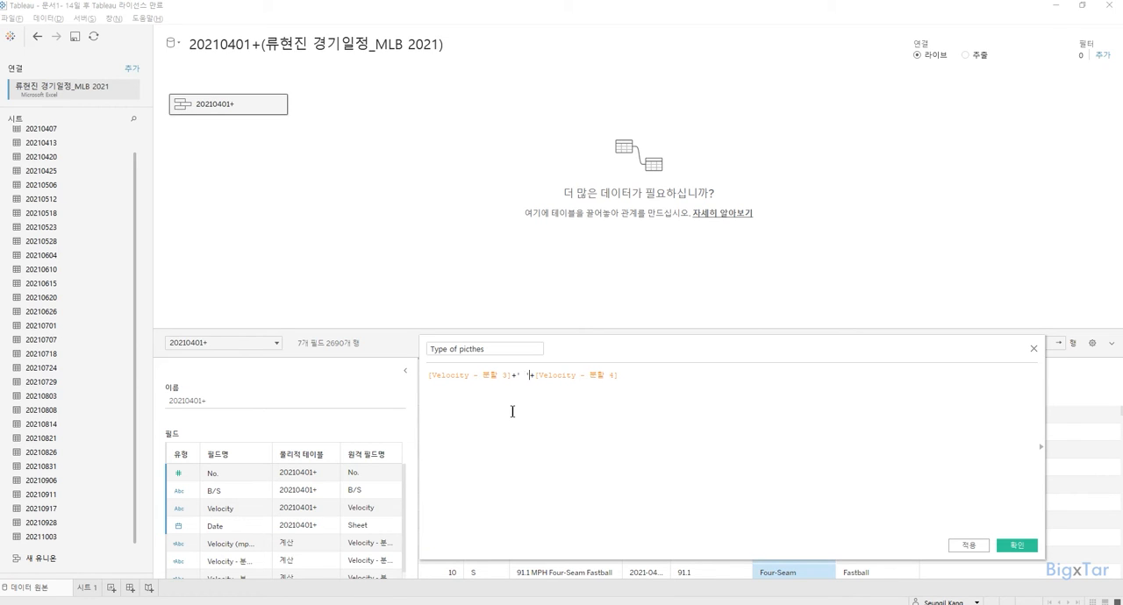
Add the comment lines // Fourseam Fastball, // Cutter and // Curveball below the formula and save the calculated field.
key(Right)
key(Right)
key(Right)
key(Right)
key(Right)
key(Right)
key(Right)
key(Right)
key(Right)
key(Right)
key(Right)
key(Right)
key(Right)
key(Right)
key(Right)
key(Right)
key(Return)
key(Return)
text(// f)
text(oursea)
text(m )
text(Fastball)
text(// Cutter )
text(// Cuvr)
key(BackSpace)
key(BackSpace)
text(rveball)
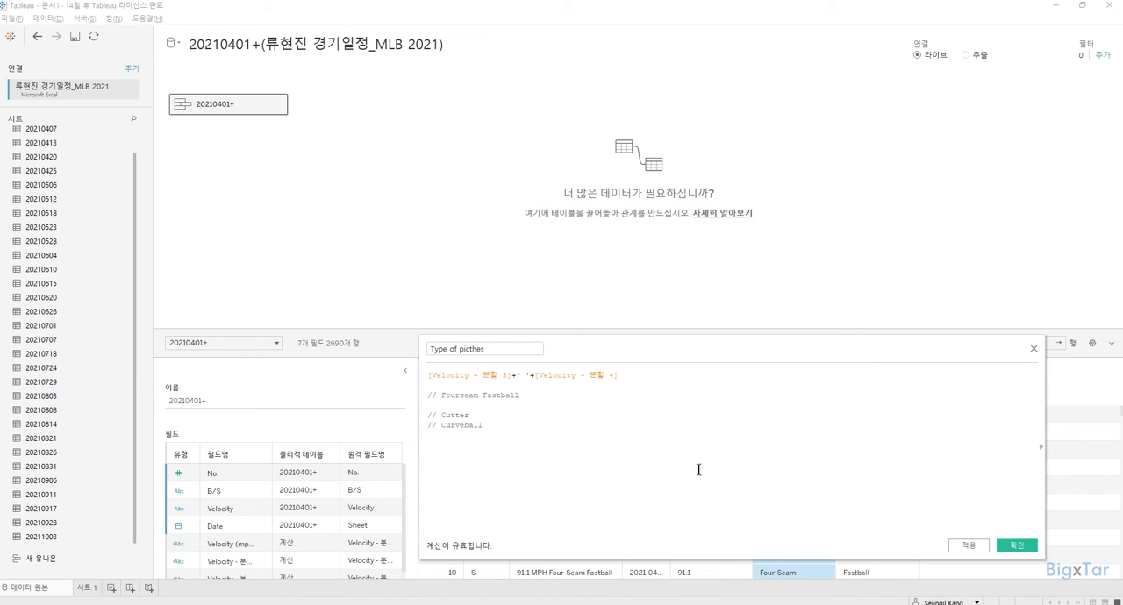
click(1018, 545)
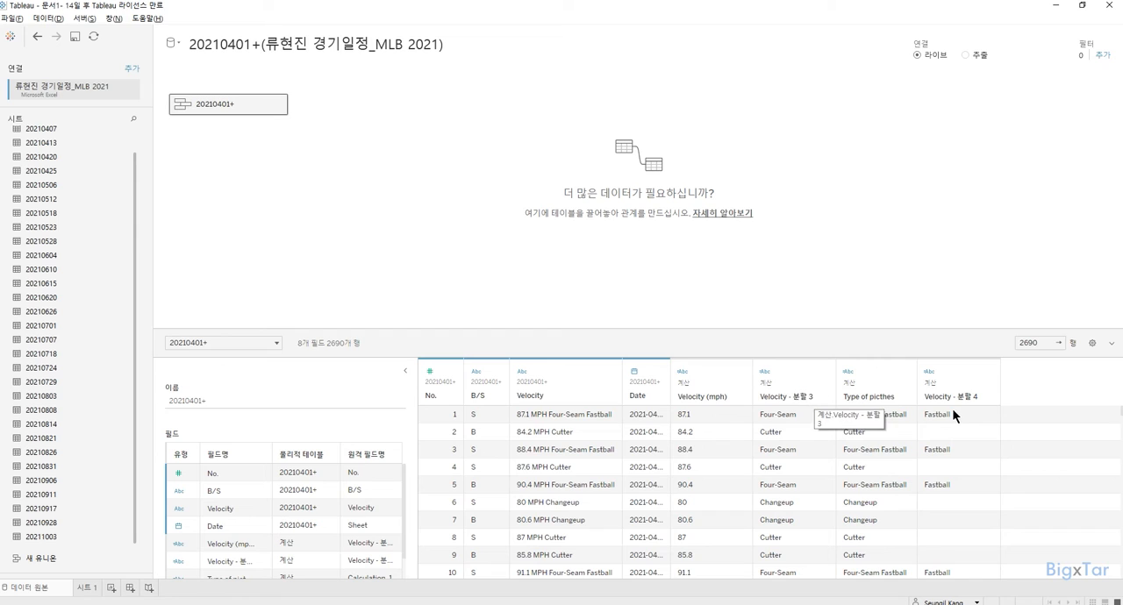
Hide the Velocity - 분할 3 and Velocity - 분할 4 fields together.
click(791, 375)
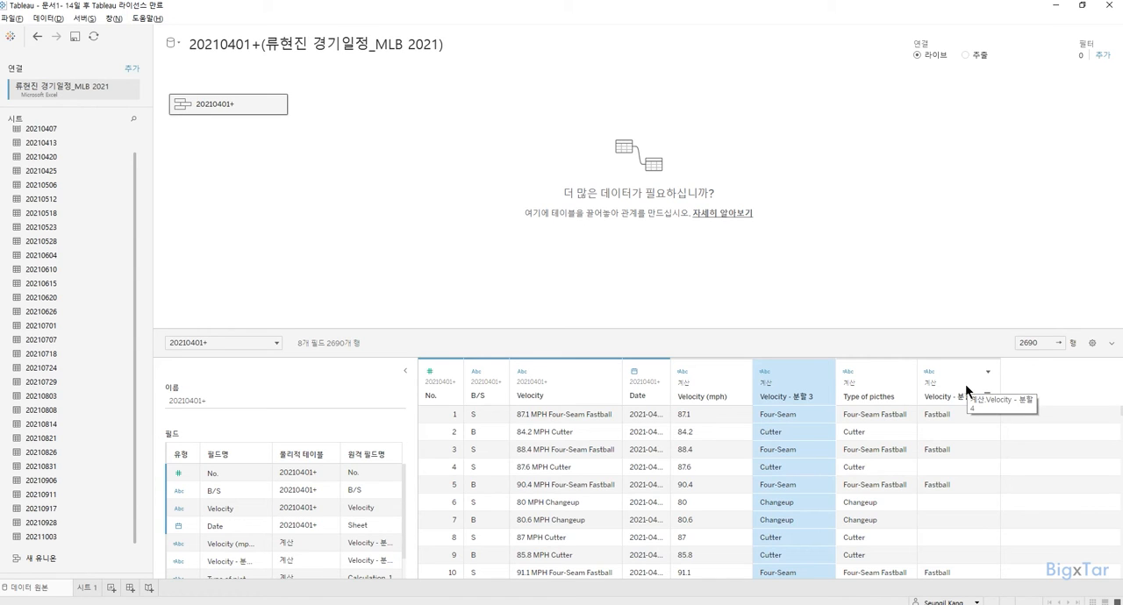
ctrl+click(966, 384)
click(988, 372)
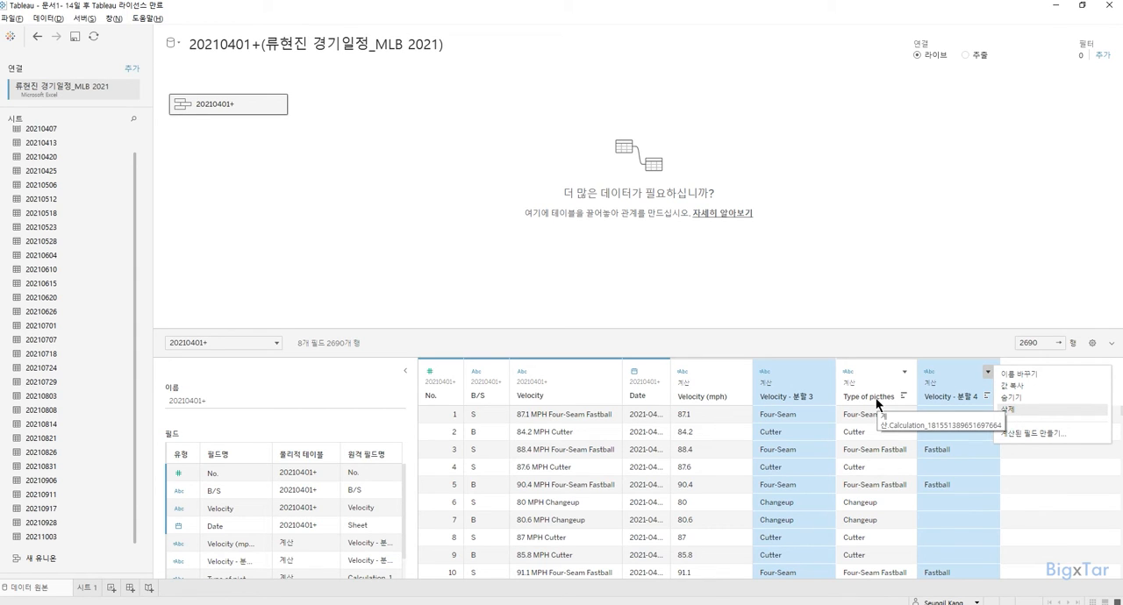
click(1021, 398)
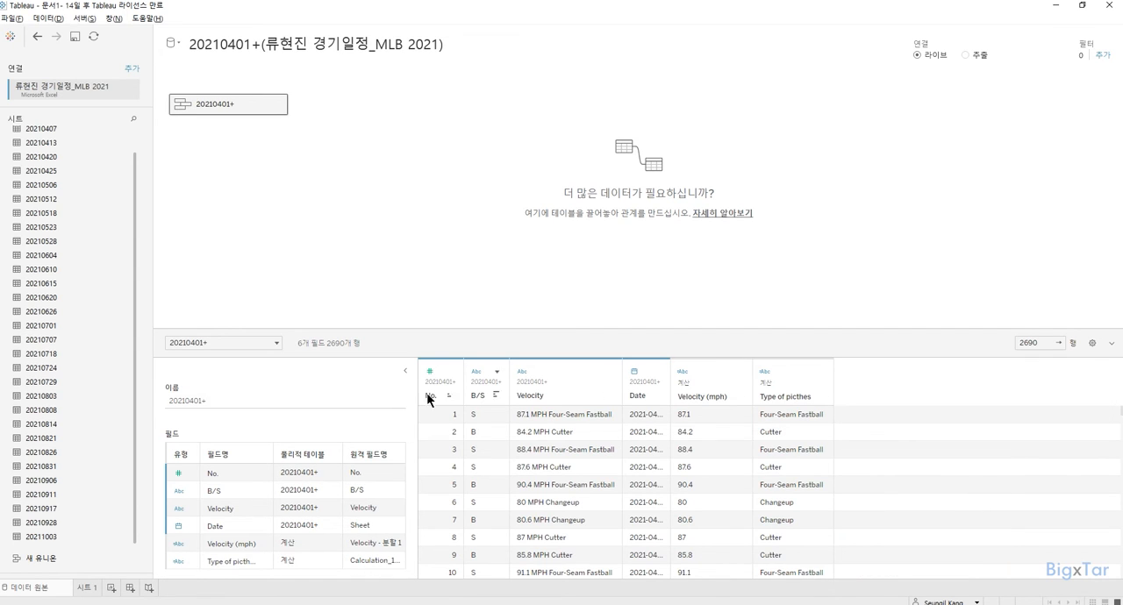
Rename the unioned table to "Pitches per game".
click(215, 403)
text(Pitch)
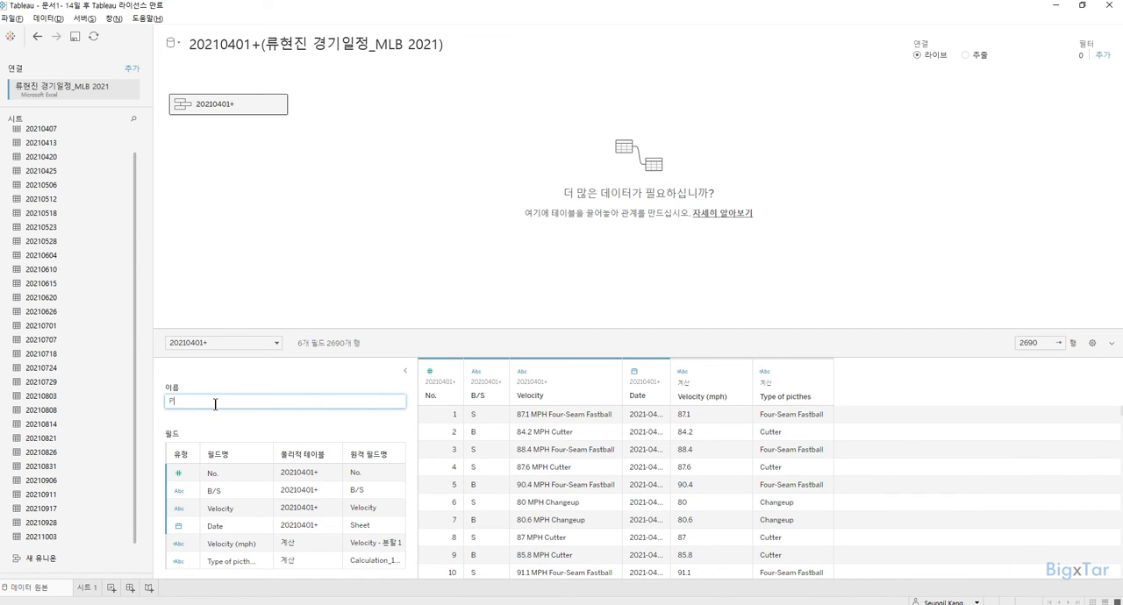
text(es per game)
Shorten the data source name to "류현진 경기일정_MLB 2021" by removing the sheet prefix and the parentheses.
click(257, 45)
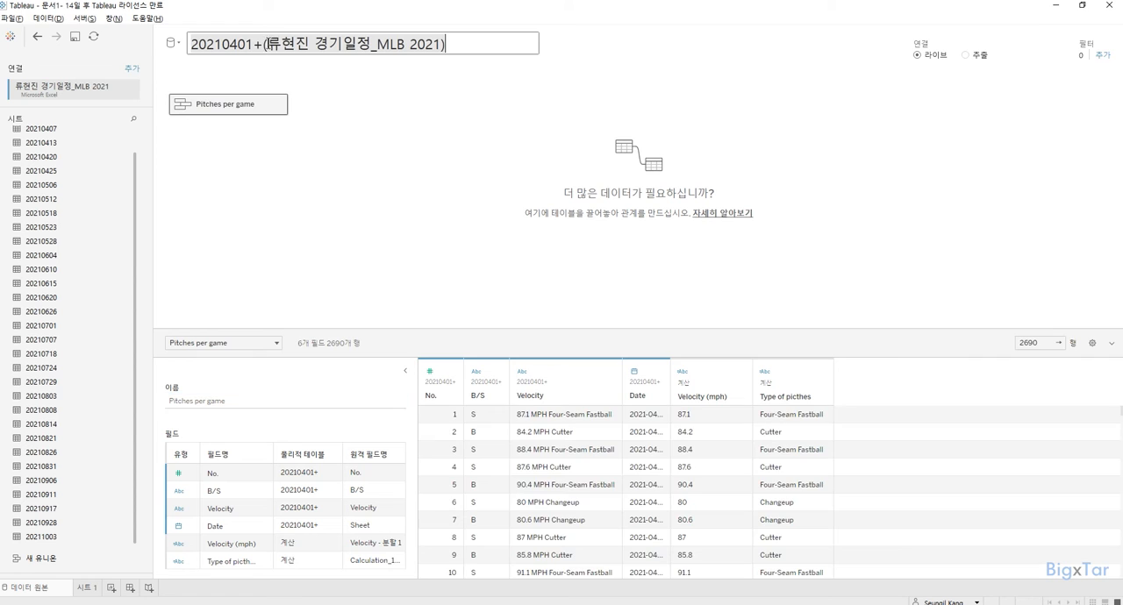
key(Delete)
key(Delete)
key(Delete)
key(Delete)
key(Delete)
key(Delete)
key(Delete)
key(Delete)
key(Delete)
key(Delete)
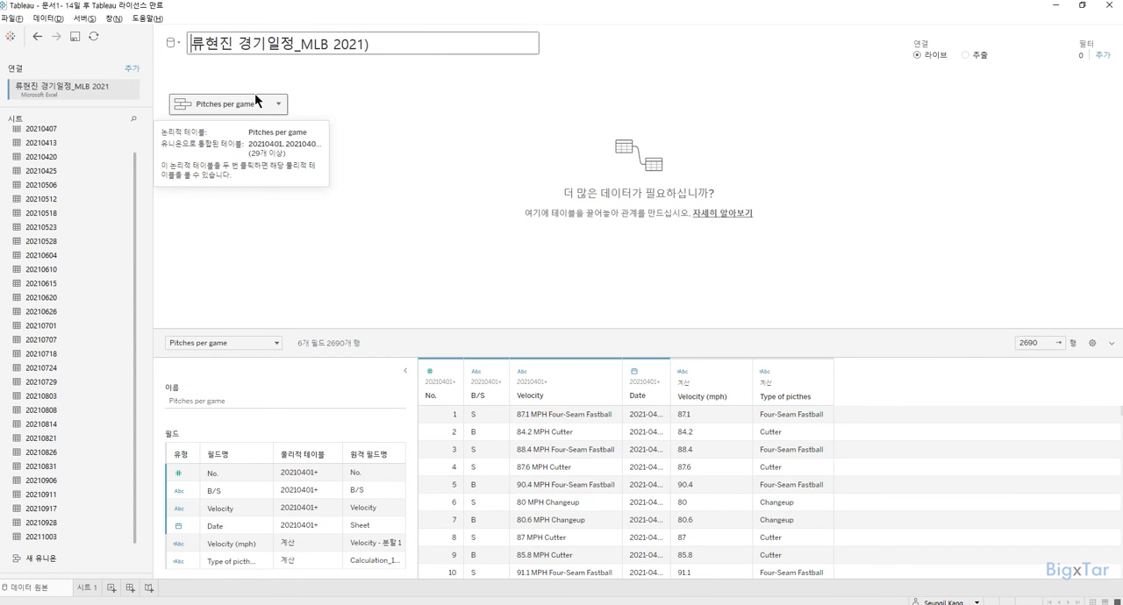
key(BackSpace)
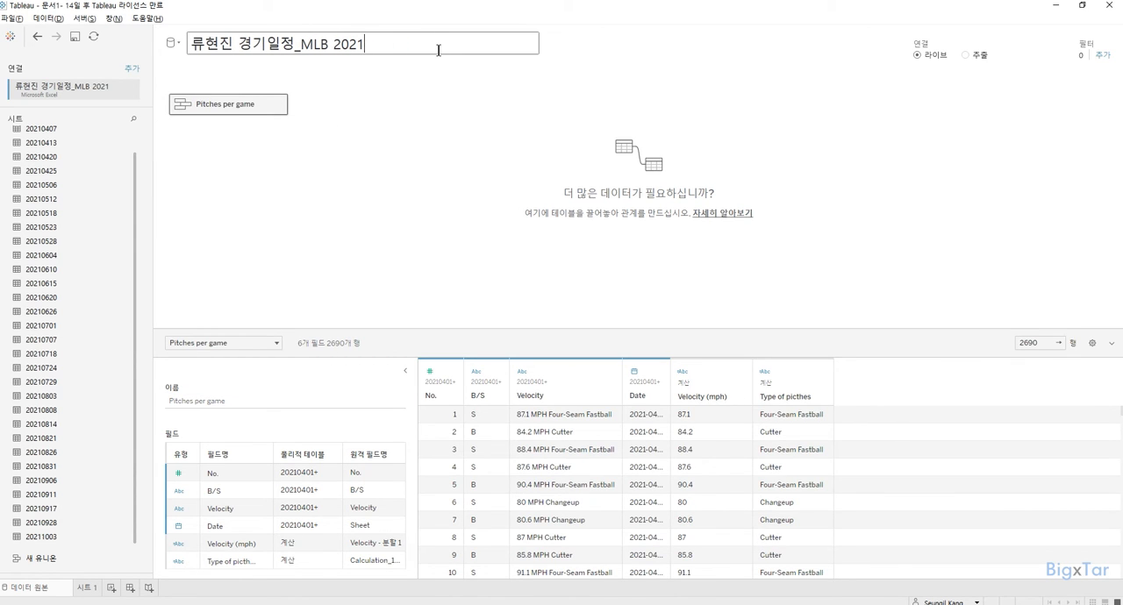
Confirm the data source name and make the No. field a dimension instead of a measure on 시트 1.
key(Return)
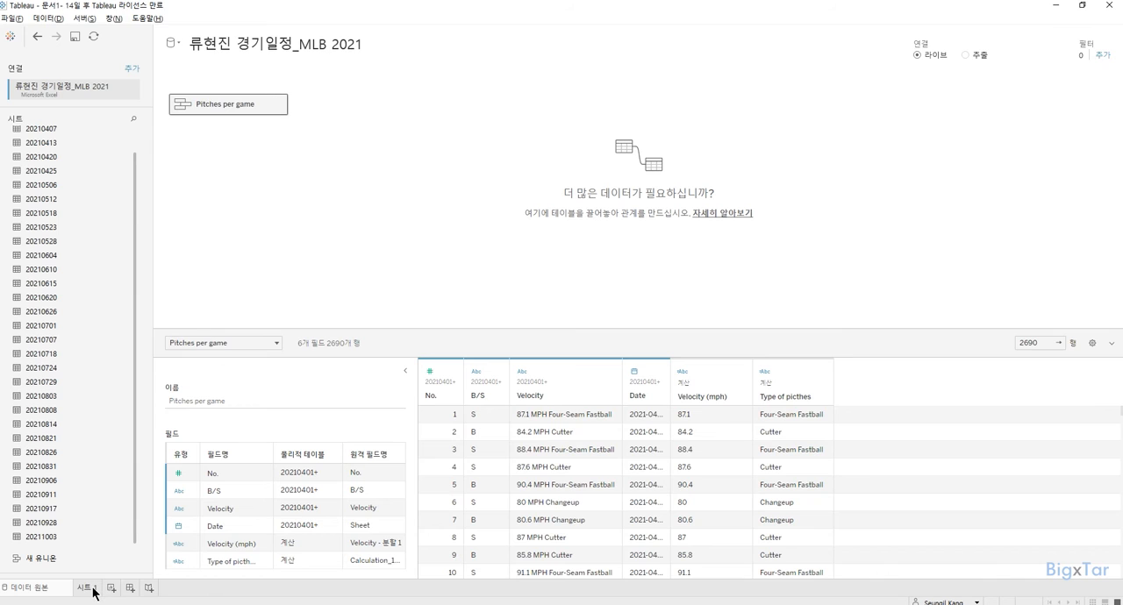
click(86, 588)
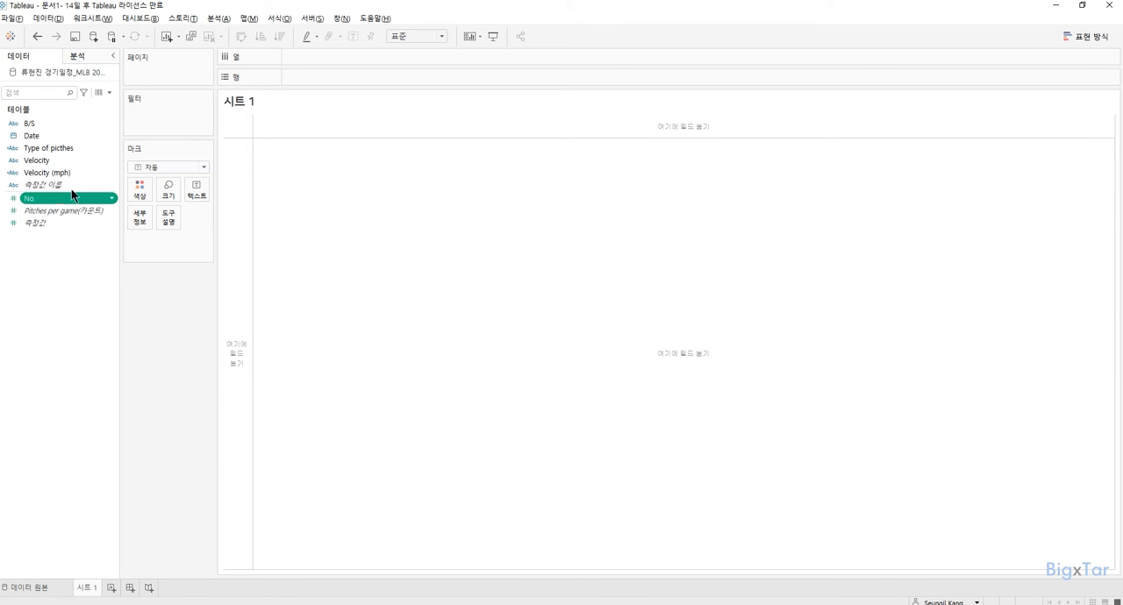
drag(53, 203, 330, 77)
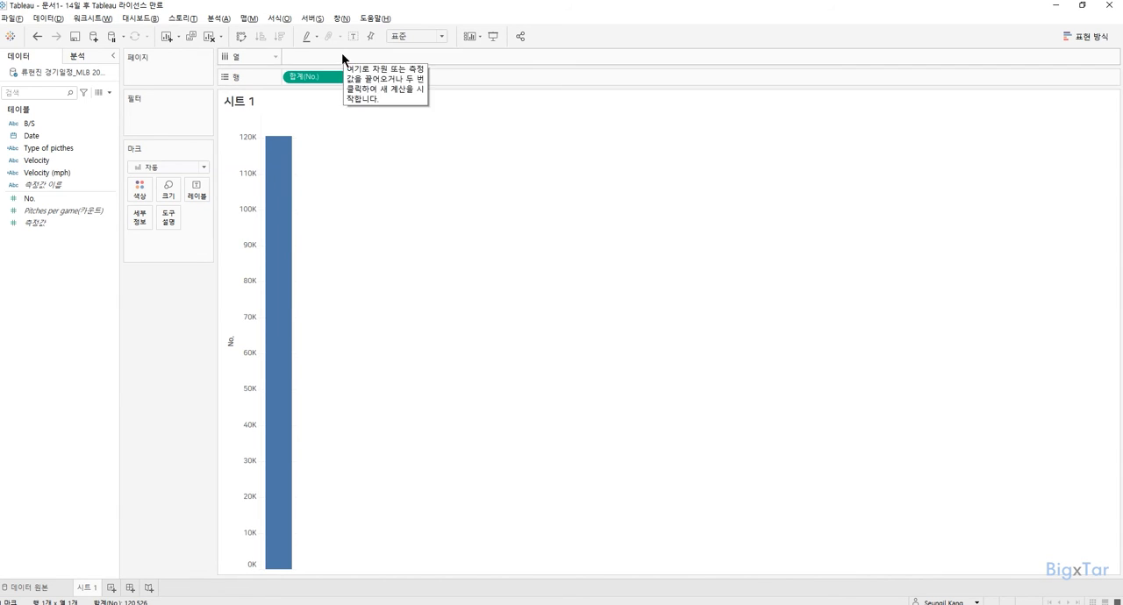
drag(342, 81, 72, 134)
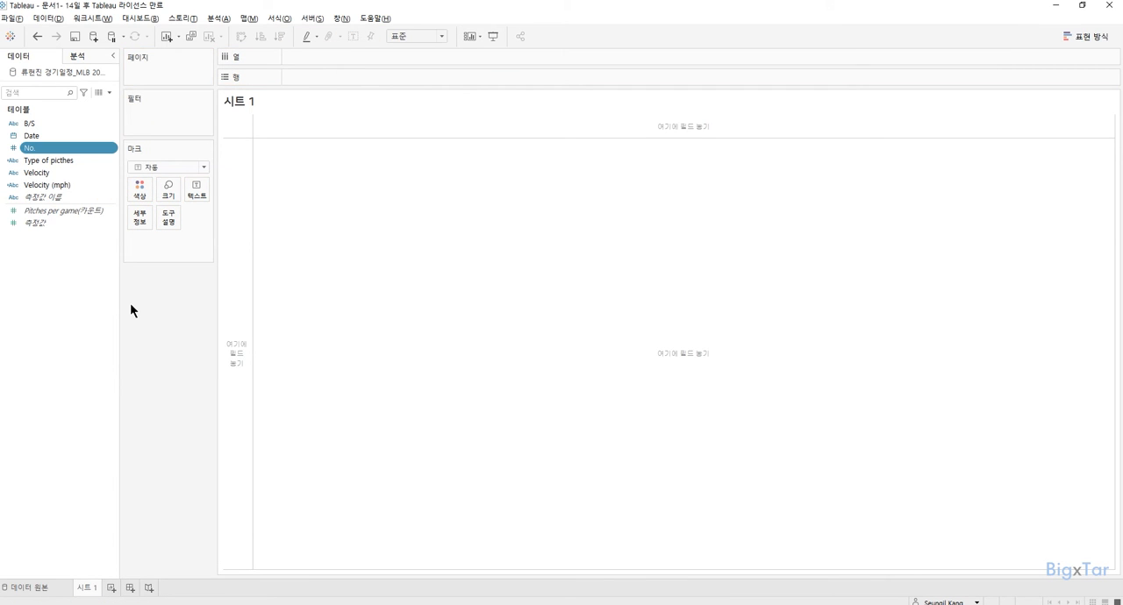
Chart the Pitches per game count by B/S as a pie chart fitted to the entire view (전체 보기).
double_click(62, 211)
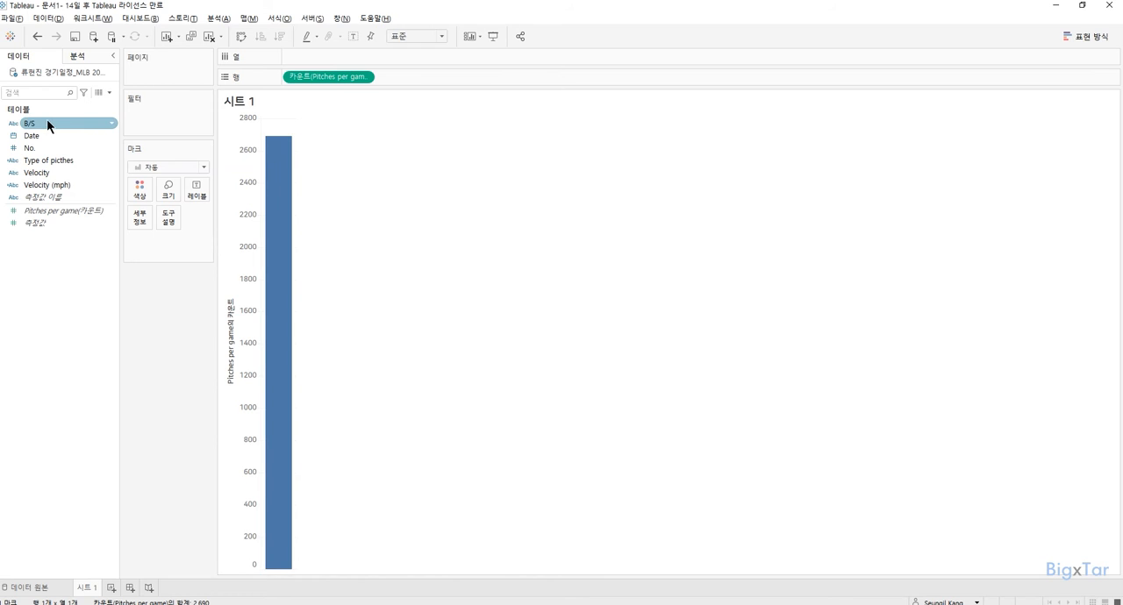
drag(44, 123, 318, 58)
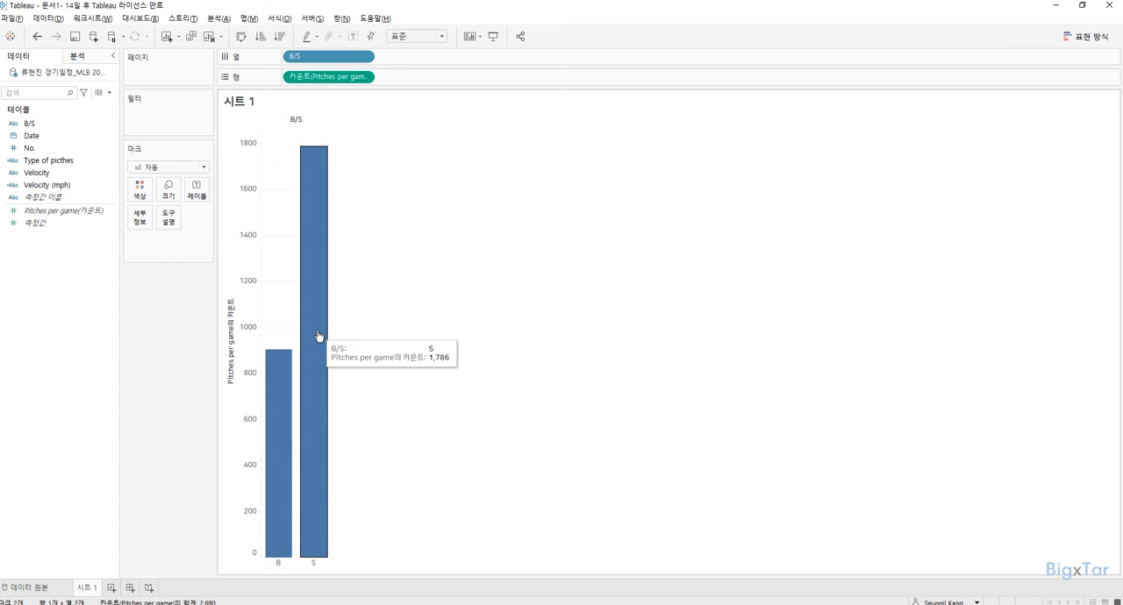
click(1086, 36)
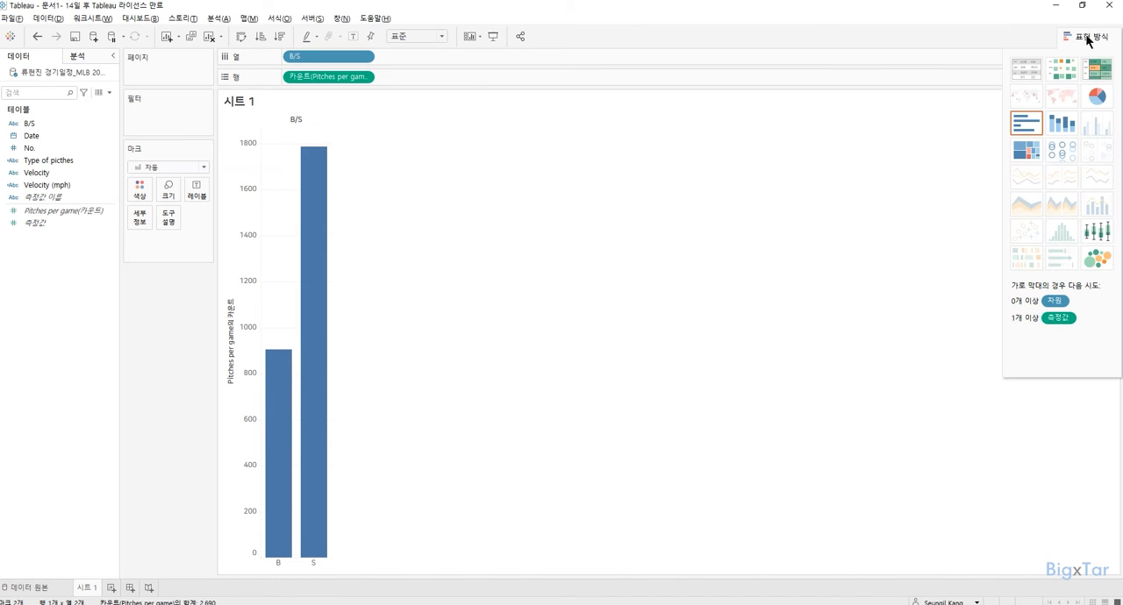
click(1099, 96)
click(420, 36)
click(420, 78)
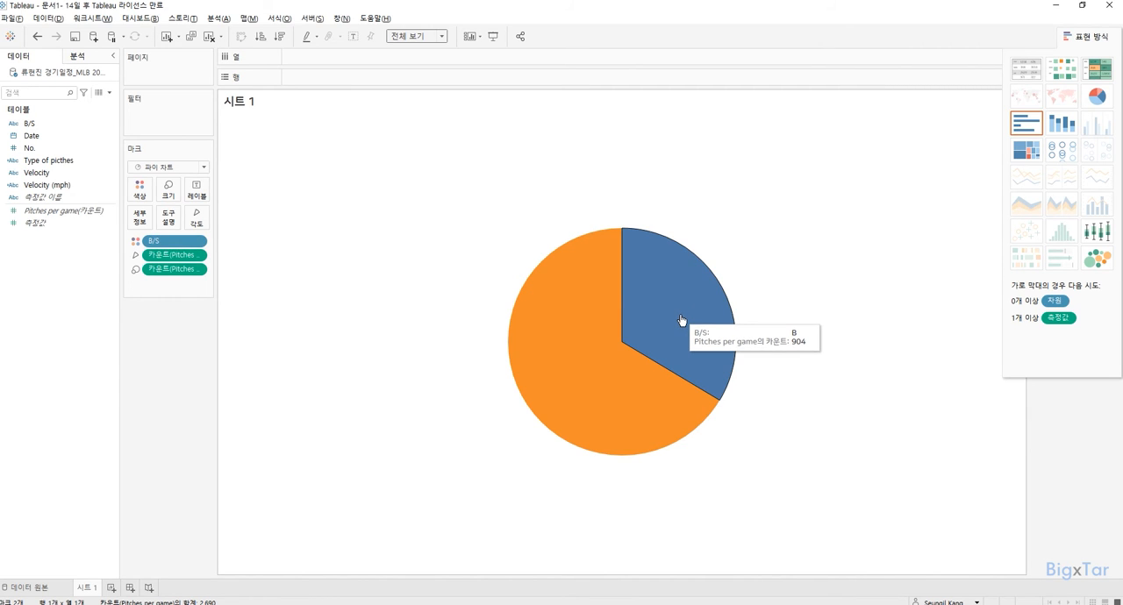
Label the pie slices with the Pitches per game count as percent of total (구성 비율) and add a second worksheet.
drag(67, 212, 203, 192)
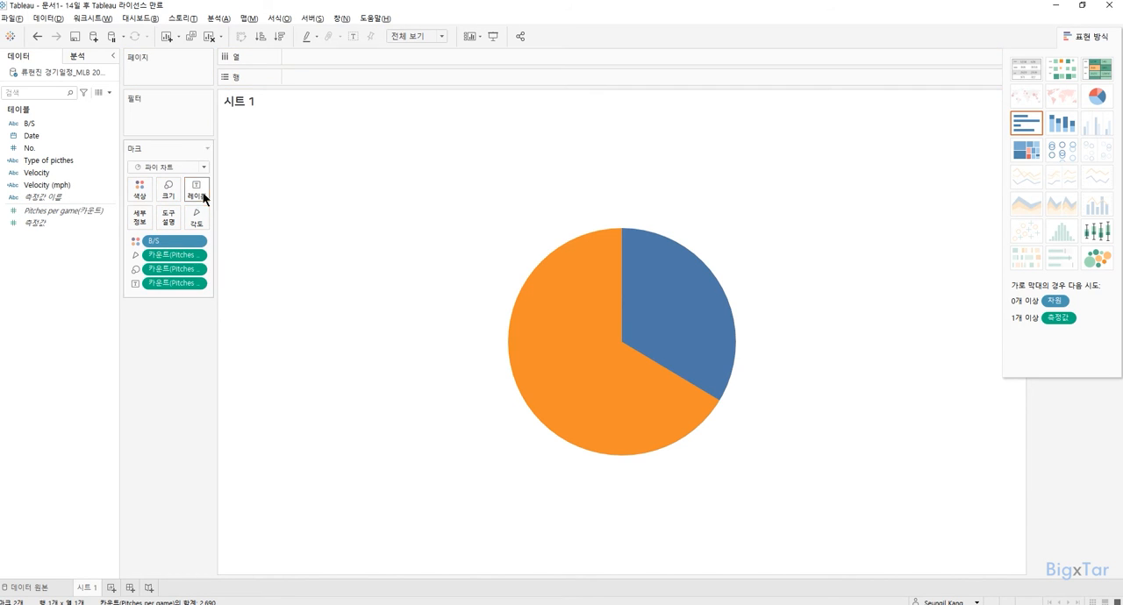
click(198, 284)
mouse_move(194, 425)
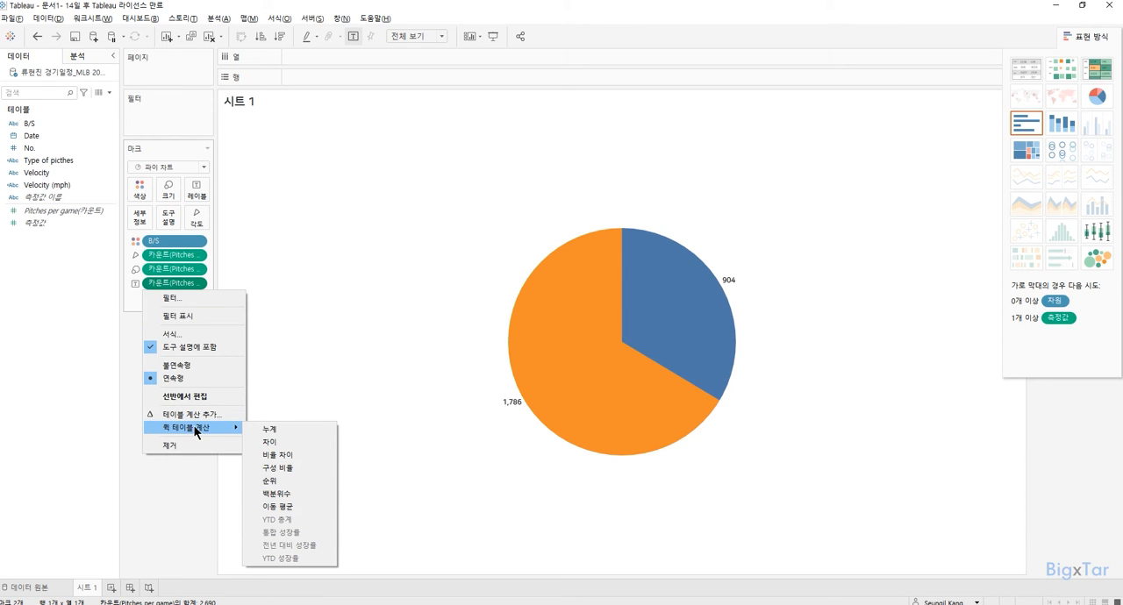
click(307, 470)
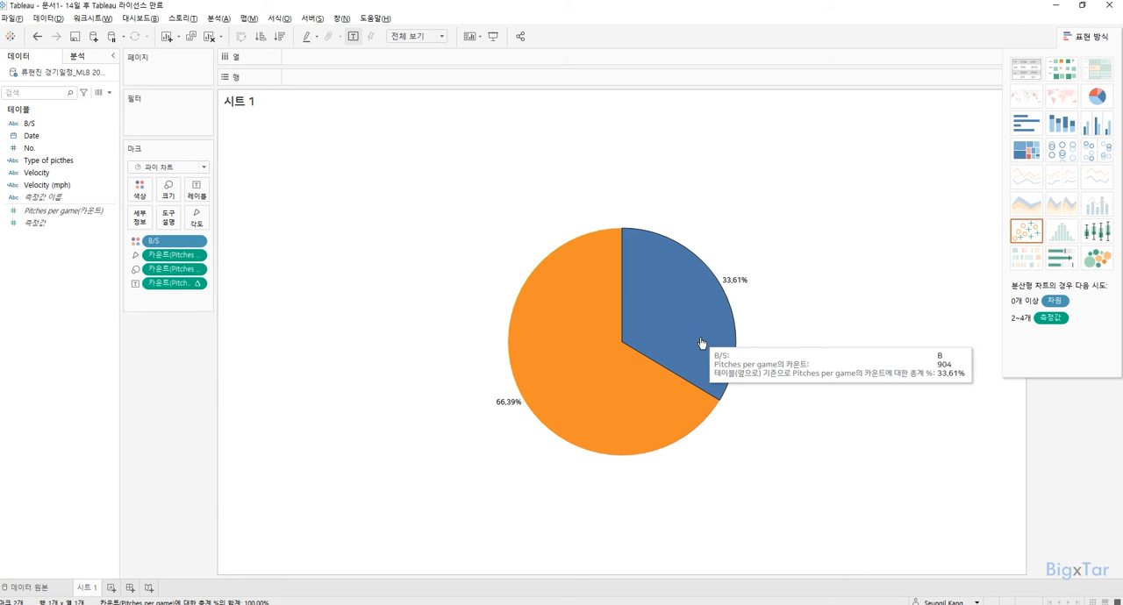
click(112, 588)
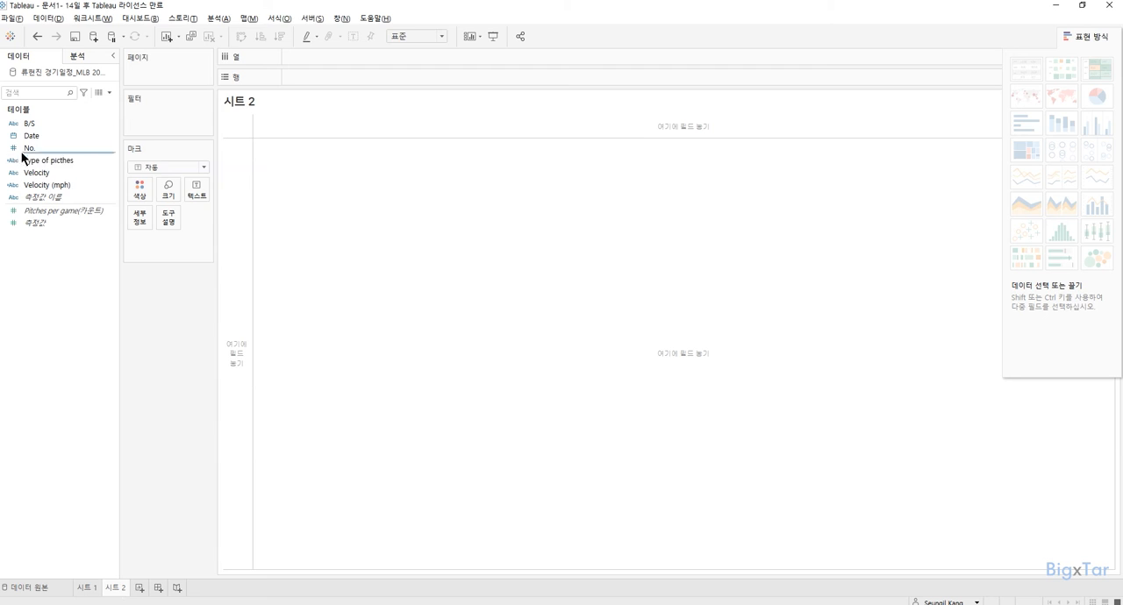
double_click(44, 135)
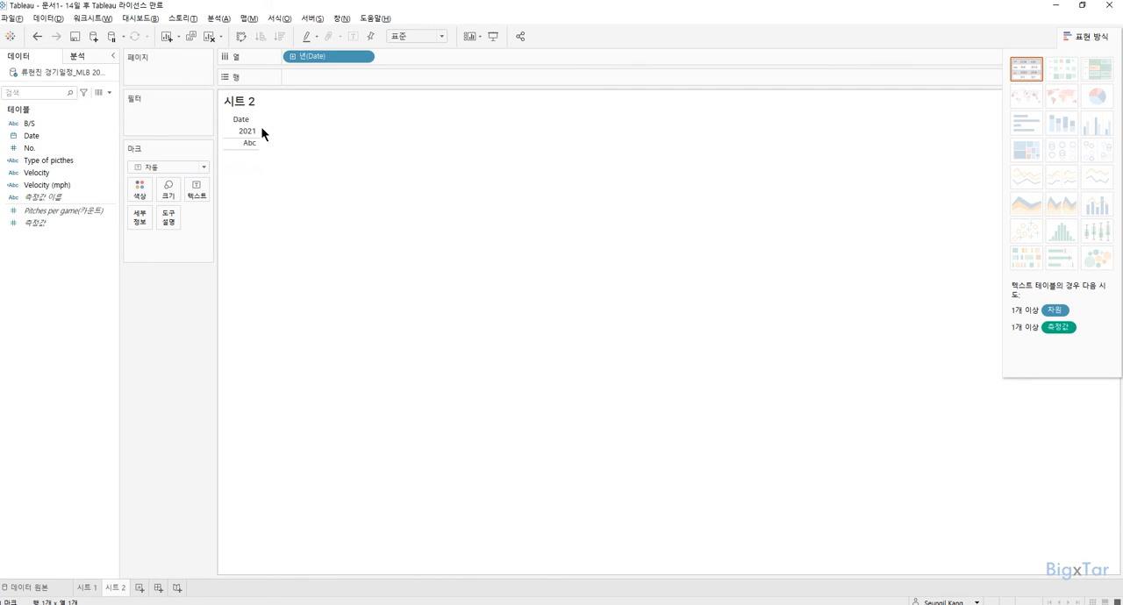
click(292, 56)
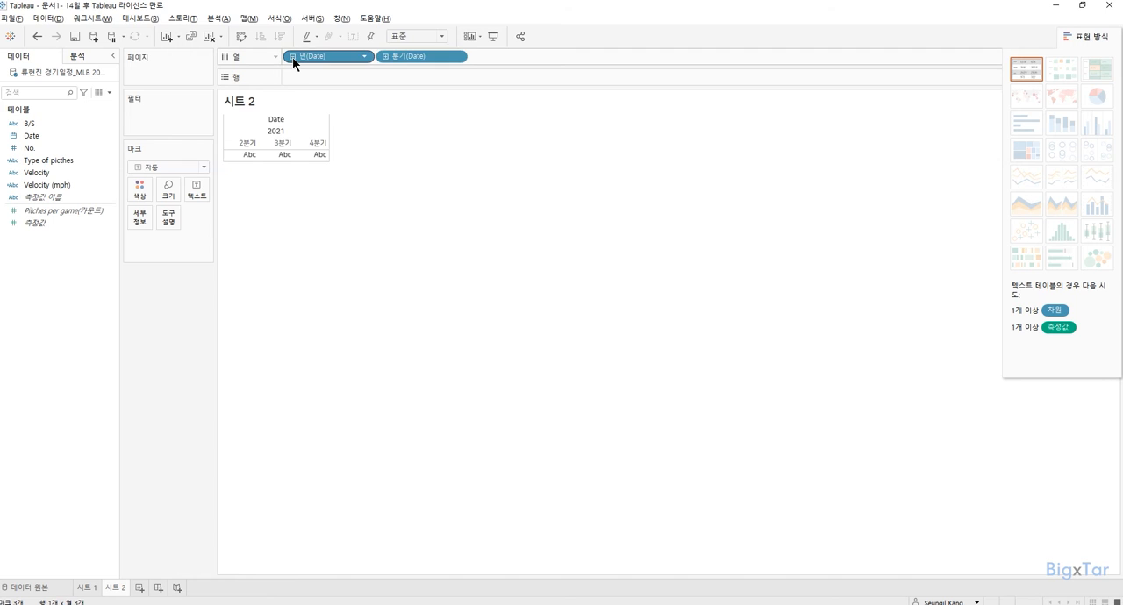
click(387, 57)
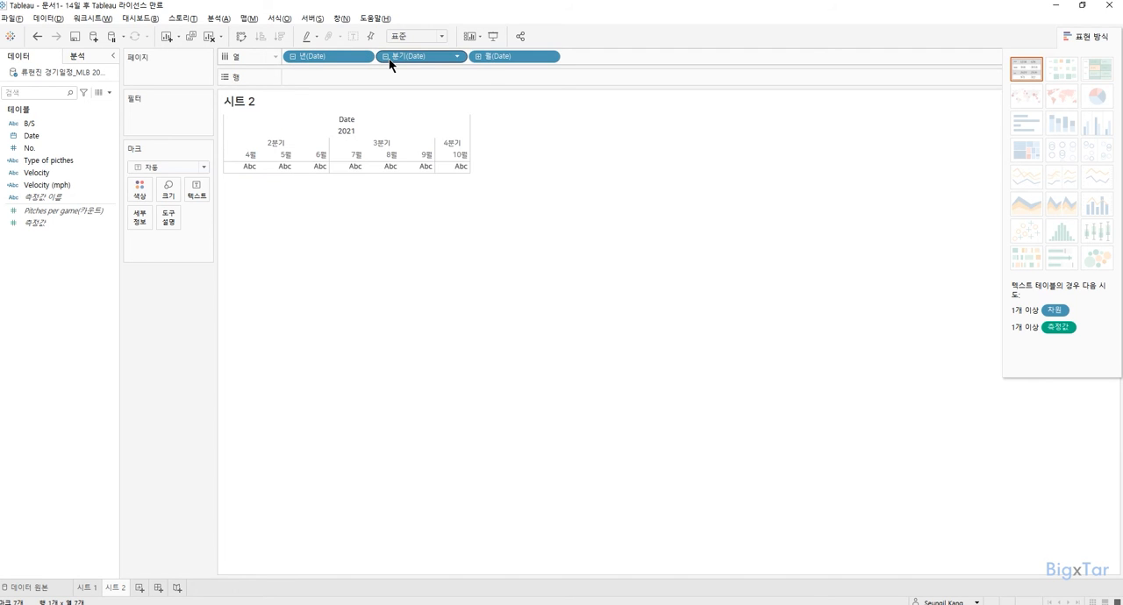
click(478, 56)
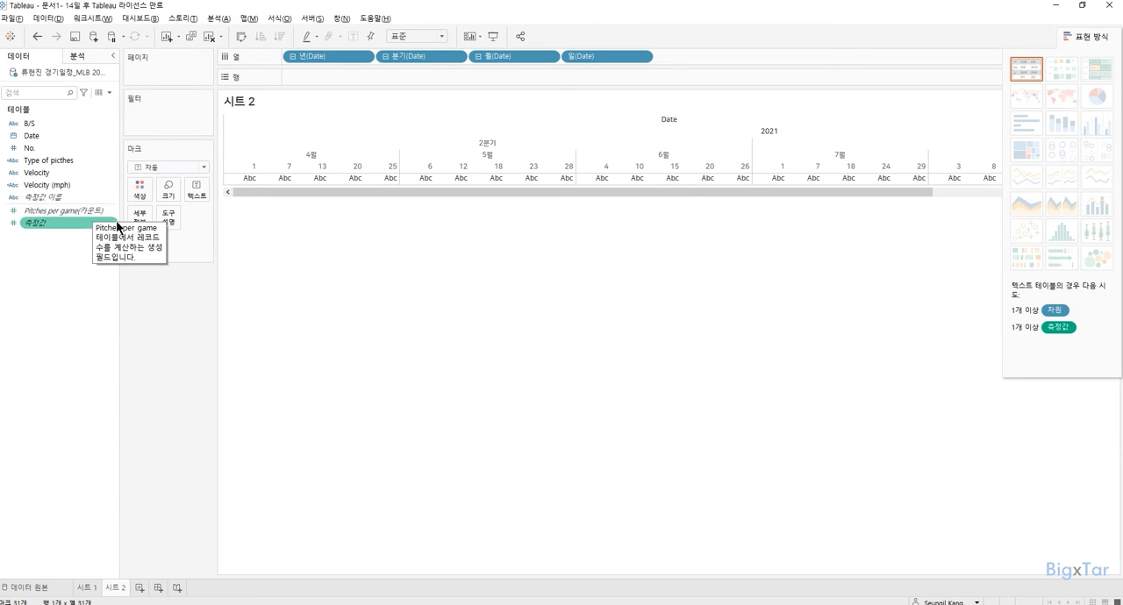
click(210, 39)
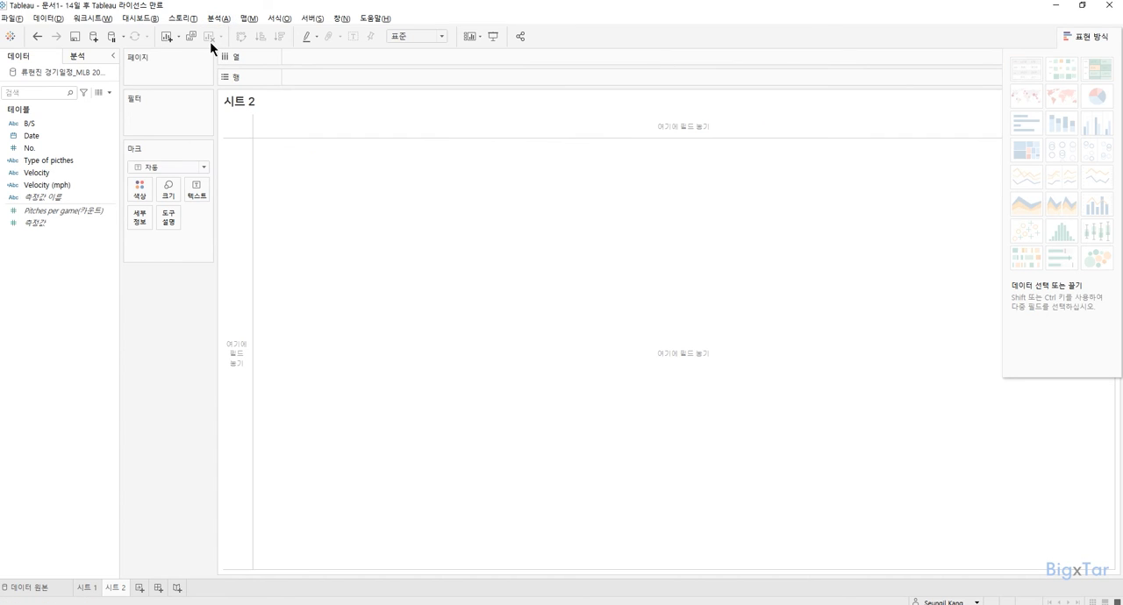
List Type of picthes in rows with the Pitches per game count as percent of total (구성 비율), sorted in descending order.
drag(48, 164, 318, 82)
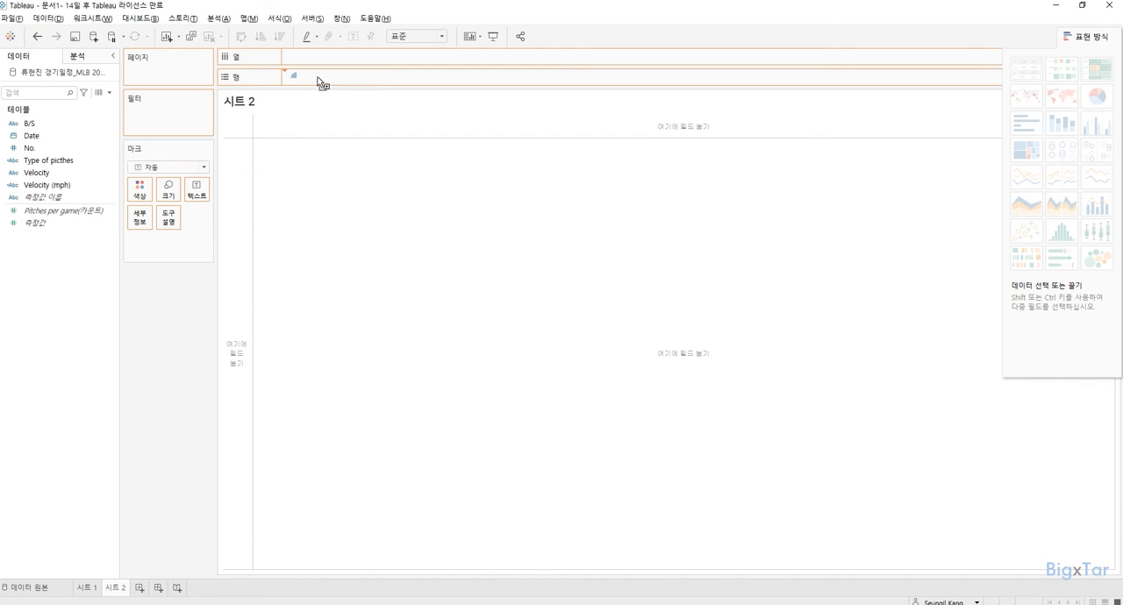
double_click(85, 209)
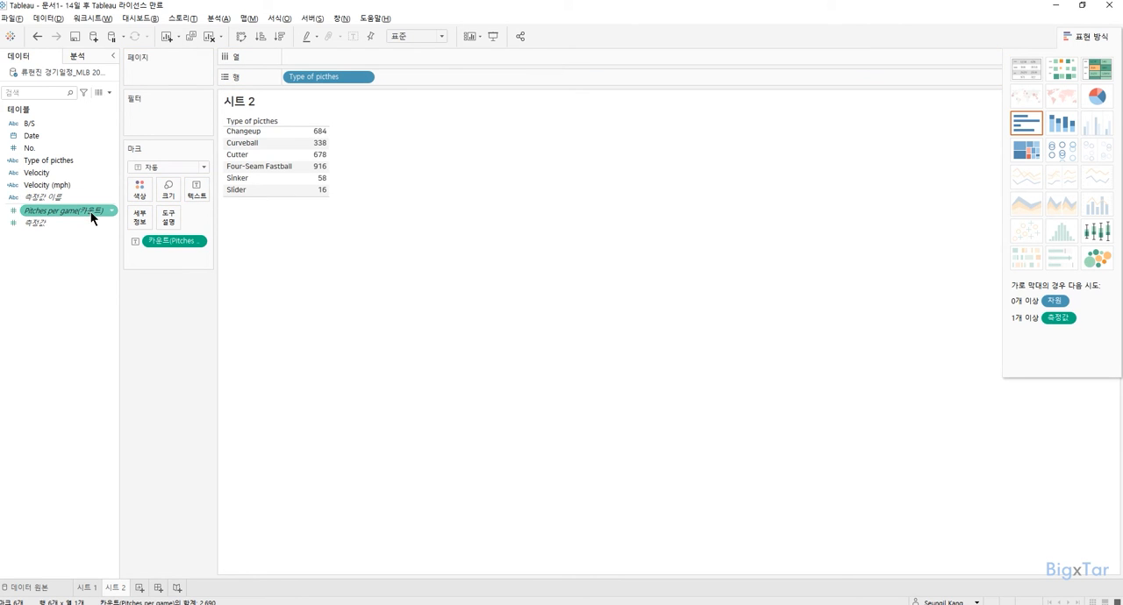
click(198, 243)
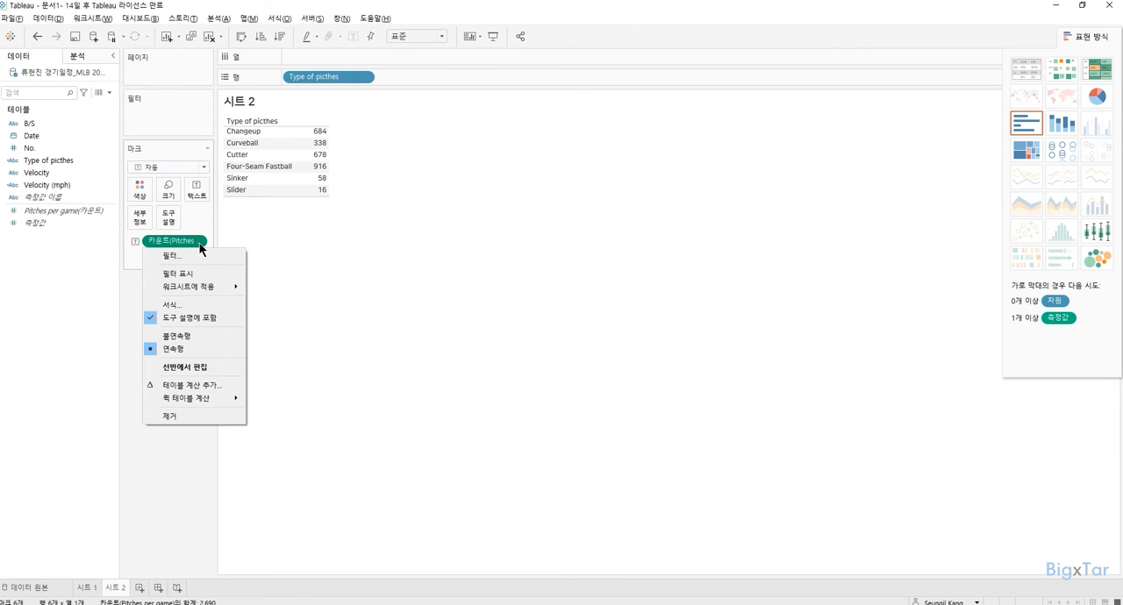
mouse_move(216, 406)
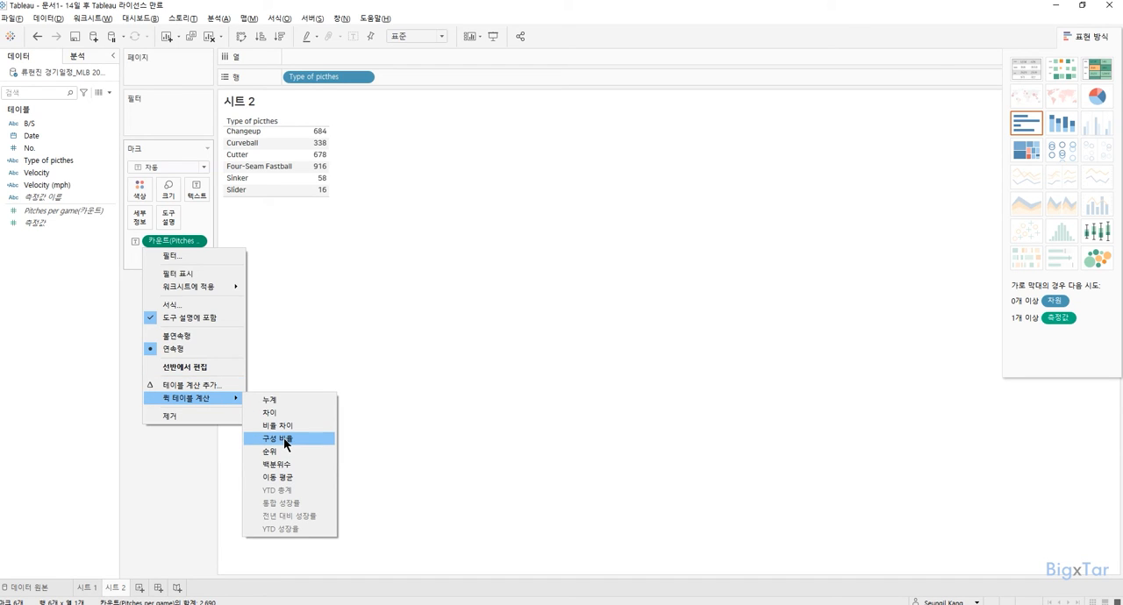
click(283, 437)
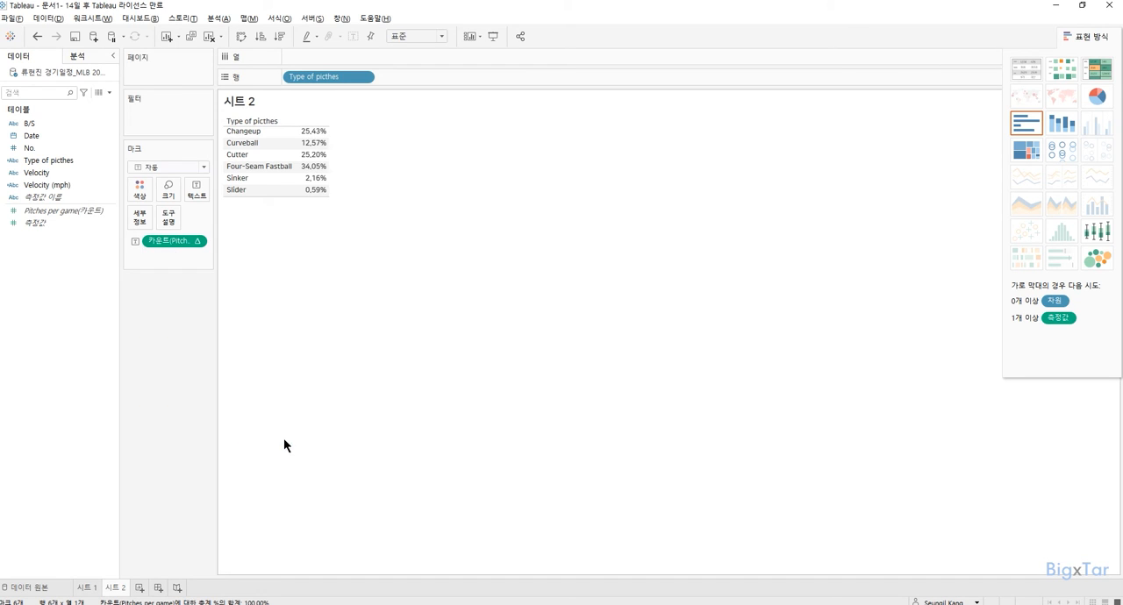
click(282, 38)
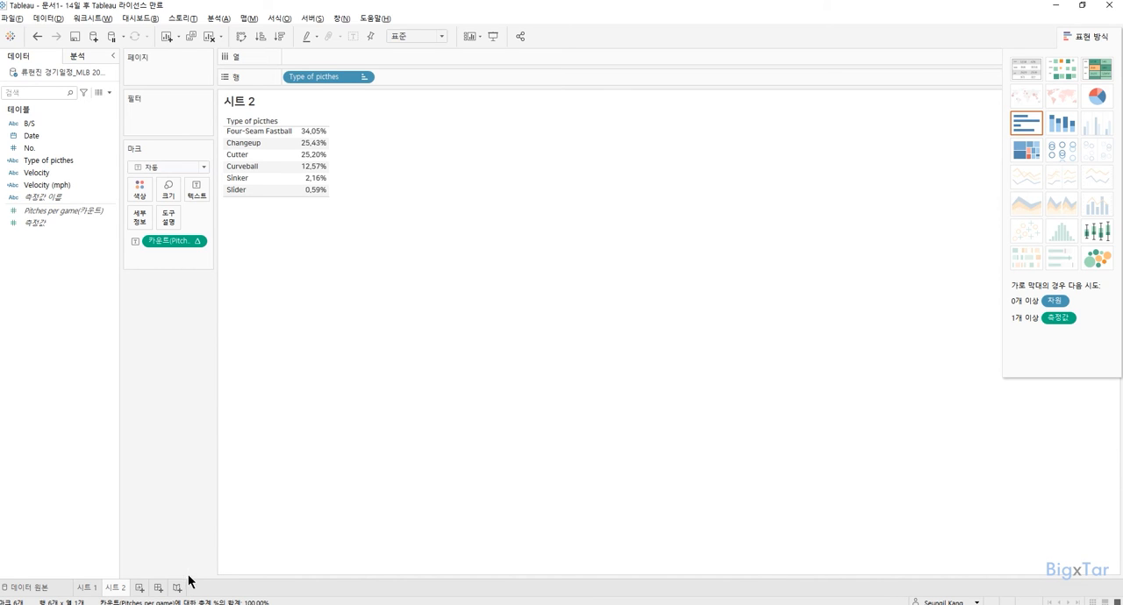
Add a third worksheet and change the data type of Velocity (mph) to decimal number (숫자(실수)).
click(139, 588)
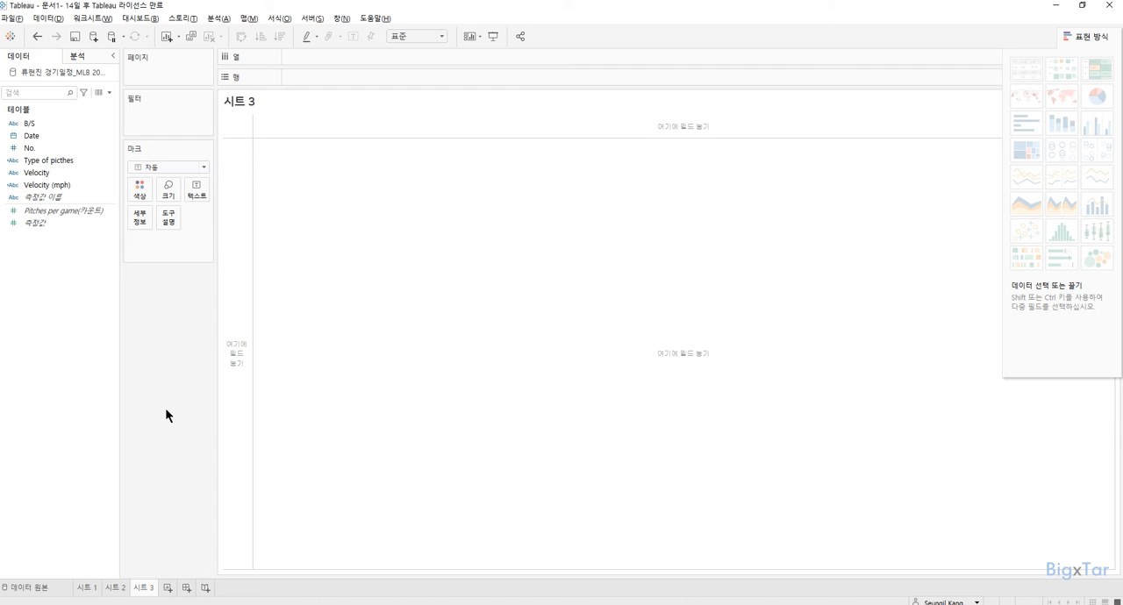
click(68, 185)
click(17, 188)
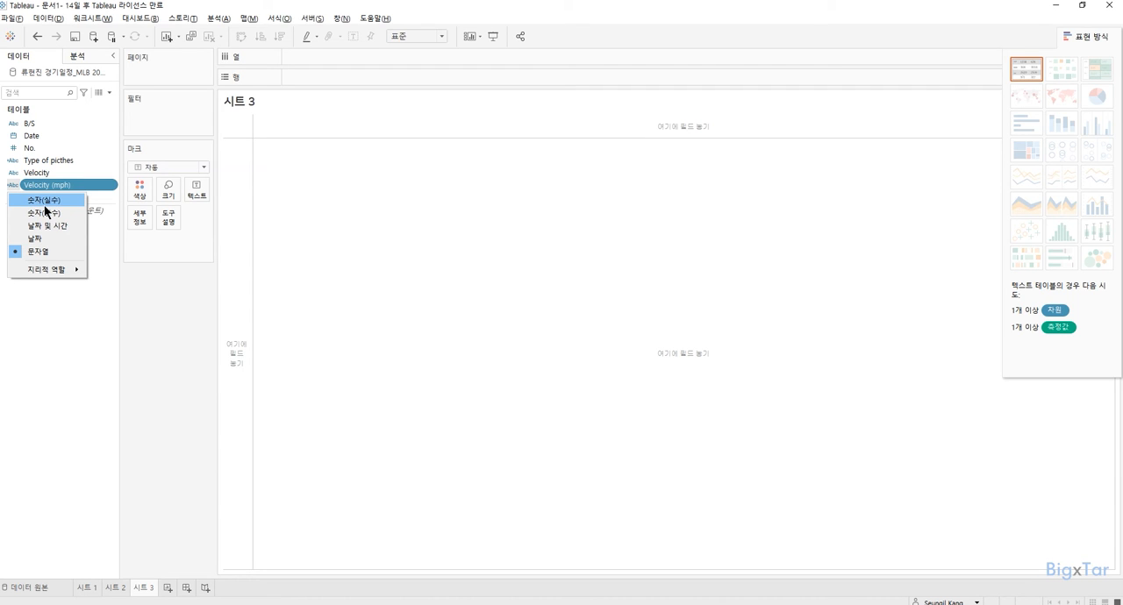
click(45, 201)
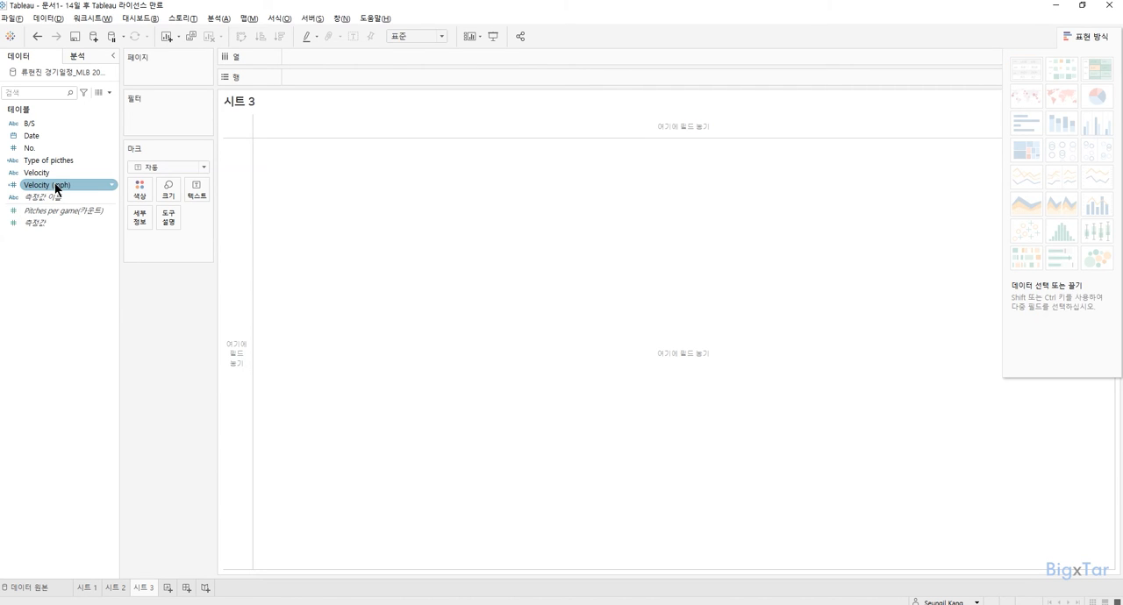
drag(54, 184, 313, 75)
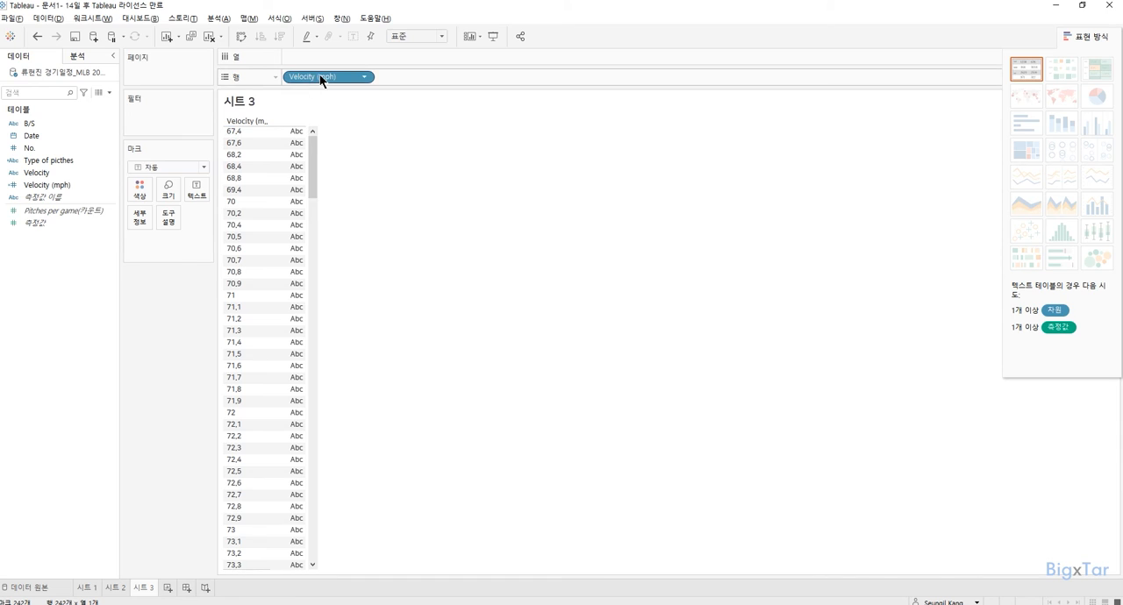
drag(320, 75, 333, 14)
Start a bin field (구간차원) based on Velocity (mph) and name it "Velocity (bins)".
click(57, 183)
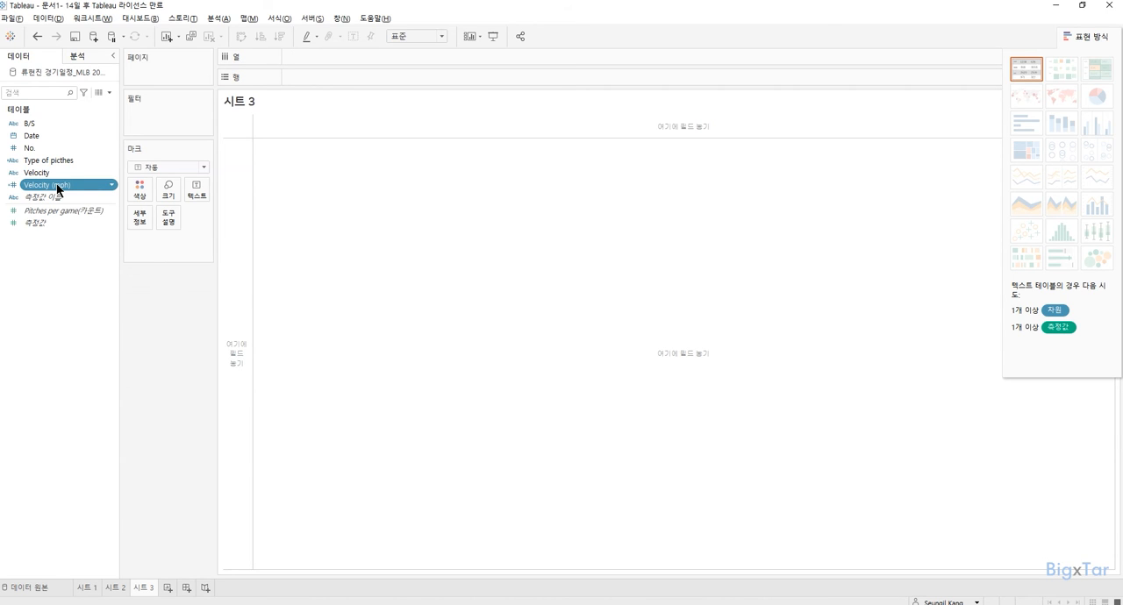
right_click(57, 183)
mouse_move(117, 323)
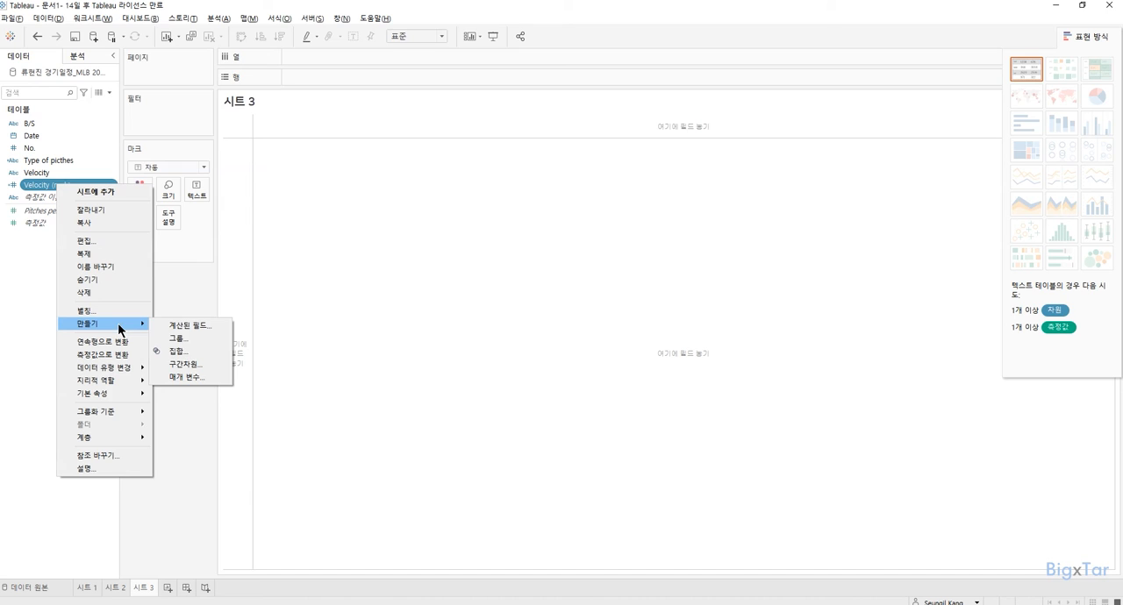
click(220, 362)
click(621, 266)
key(BackSpace)
key(BackSpace)
key(BackSpace)
key(BackSpace)
key(BackSpace)
key(BackSpace)
key(BackSpace)
key(BackSpace)
key(BackSpace)
key(BackSpace)
text(bins))
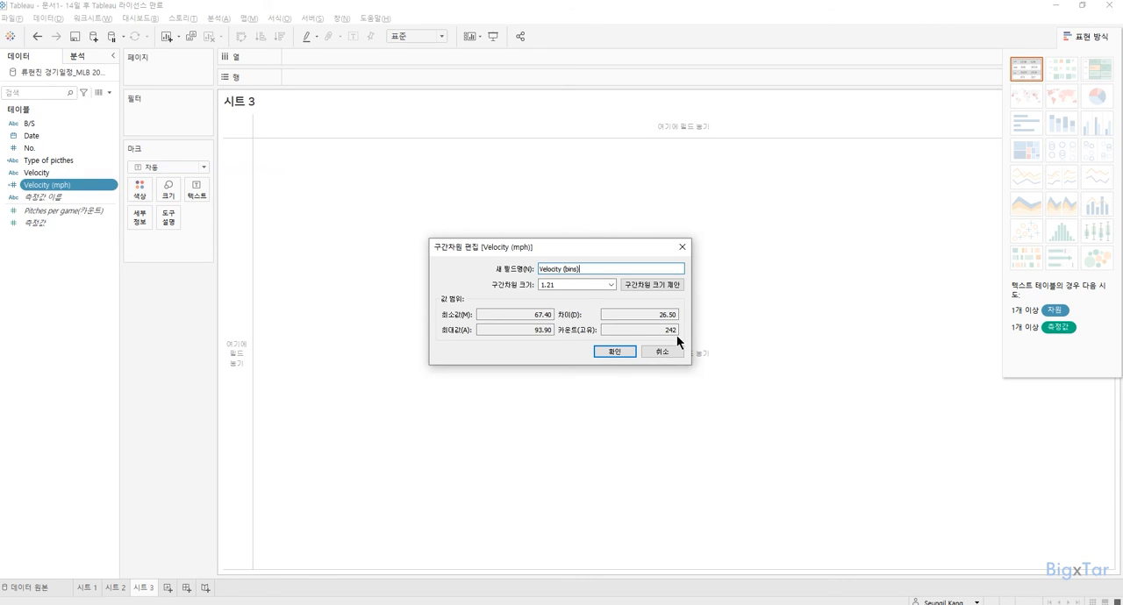
Set the bin size to 1 and create the Velocity (bins) field.
click(564, 285)
key(BackSpace)
key(BackSpace)
click(616, 351)
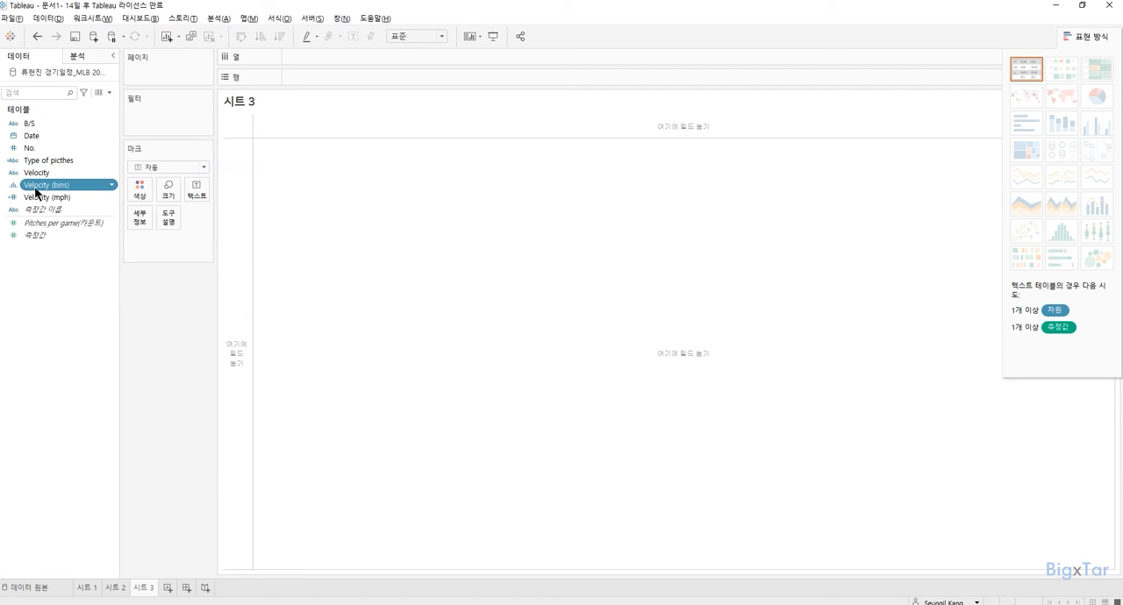
Chart the Pitches per game count by Velocity (bins) as horizontal bars and fit the chart to the entire view (전체 보기).
drag(36, 191, 323, 82)
drag(85, 219, 343, 53)
click(410, 35)
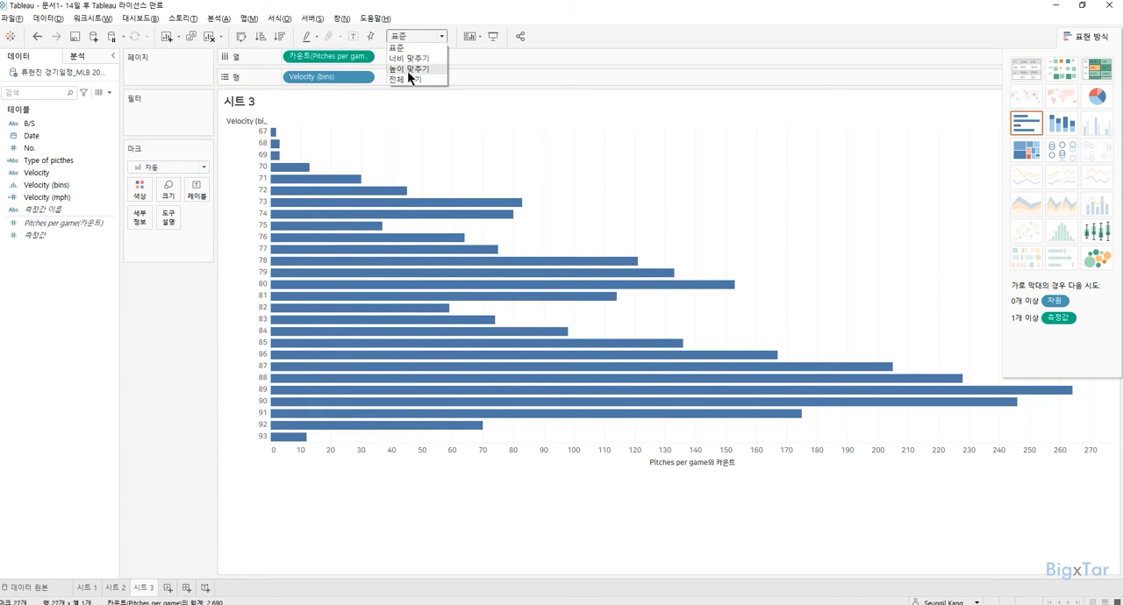
click(407, 78)
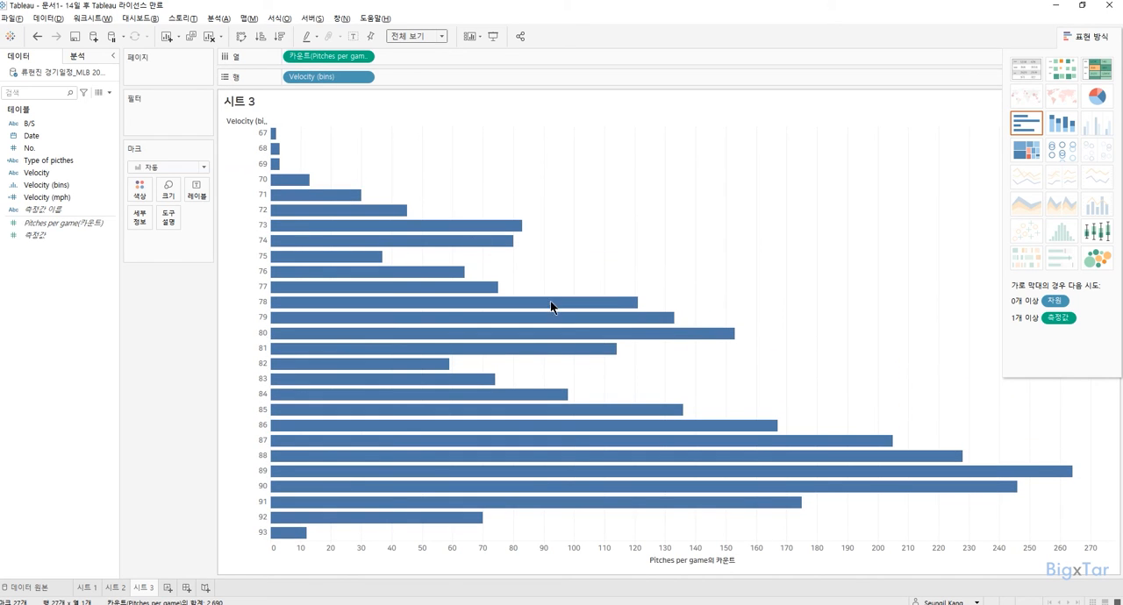
mouse_move(968, 474)
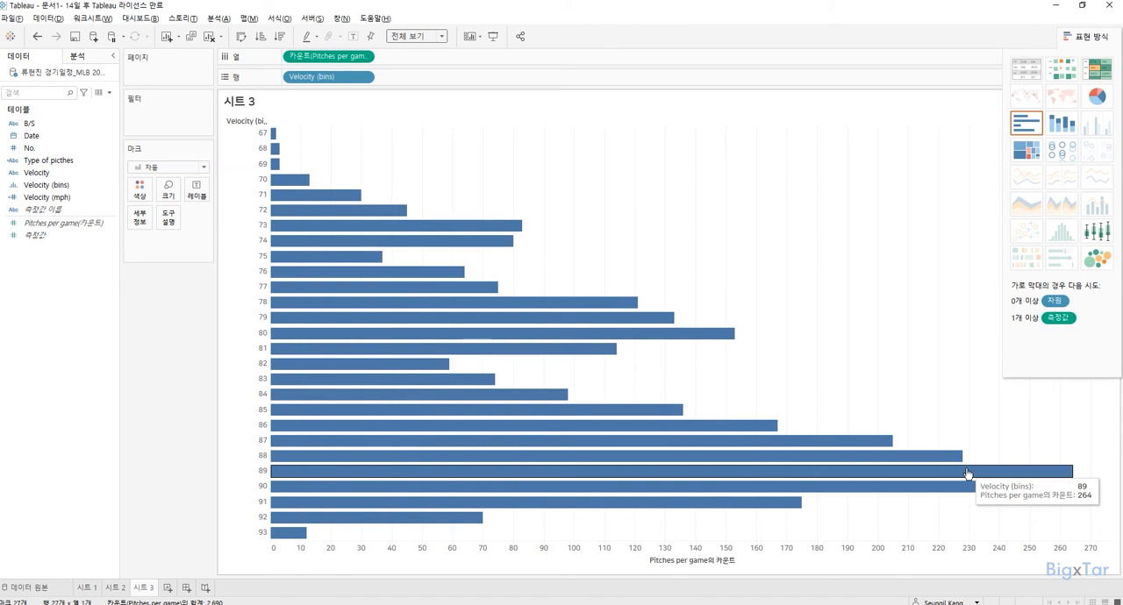
Colour the velocity bars by Type of picthes and highlight Curveball, Changeup, Cutter and Four-Seam Fastball in turn.
drag(43, 163, 148, 193)
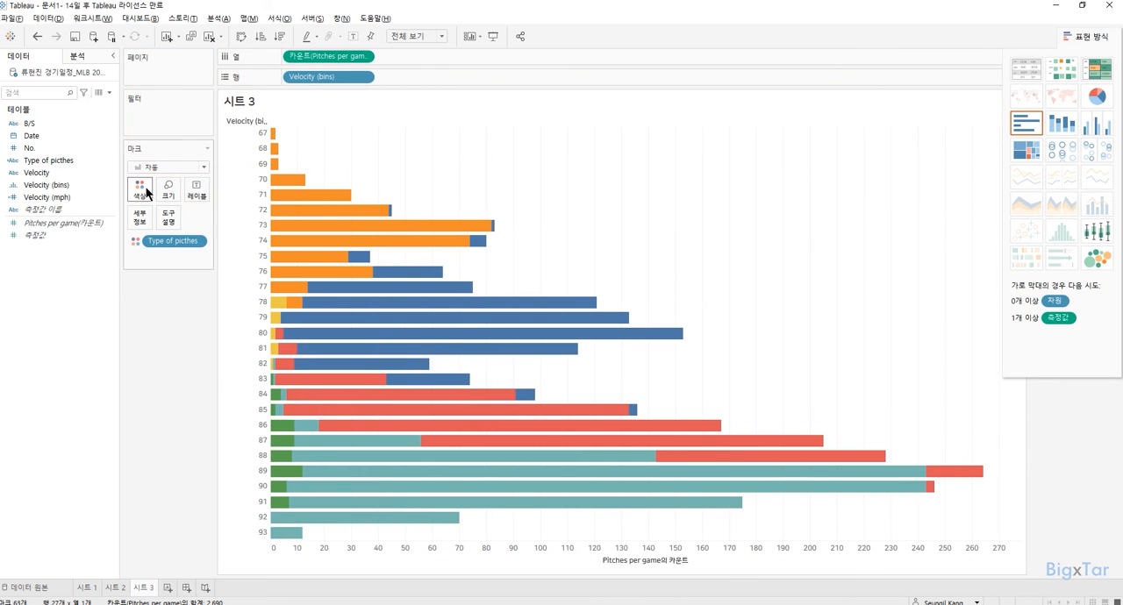
click(1059, 124)
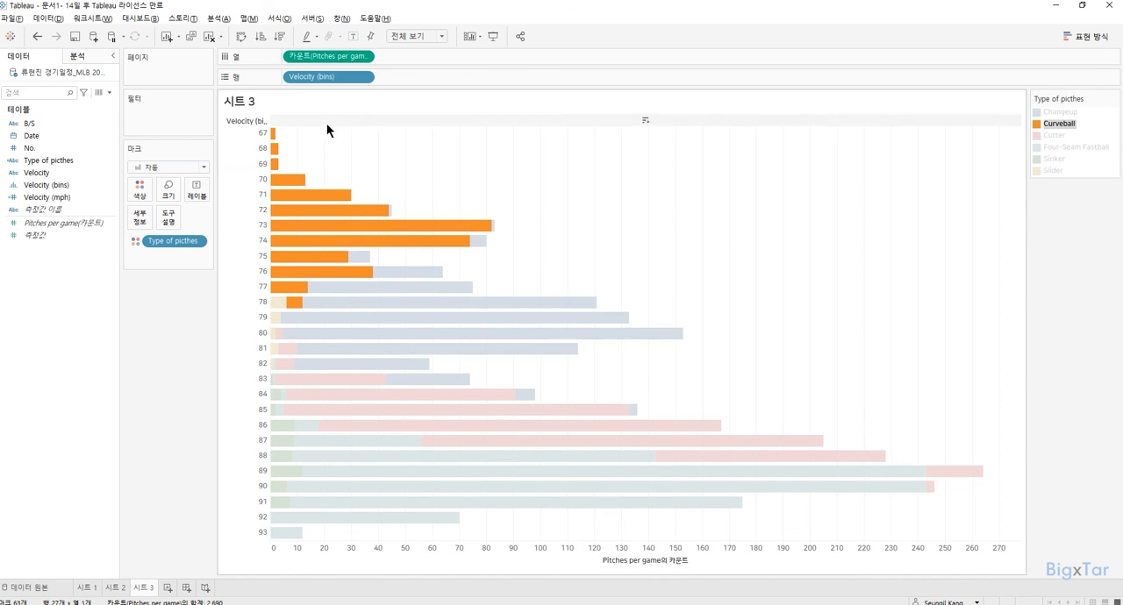
click(1071, 112)
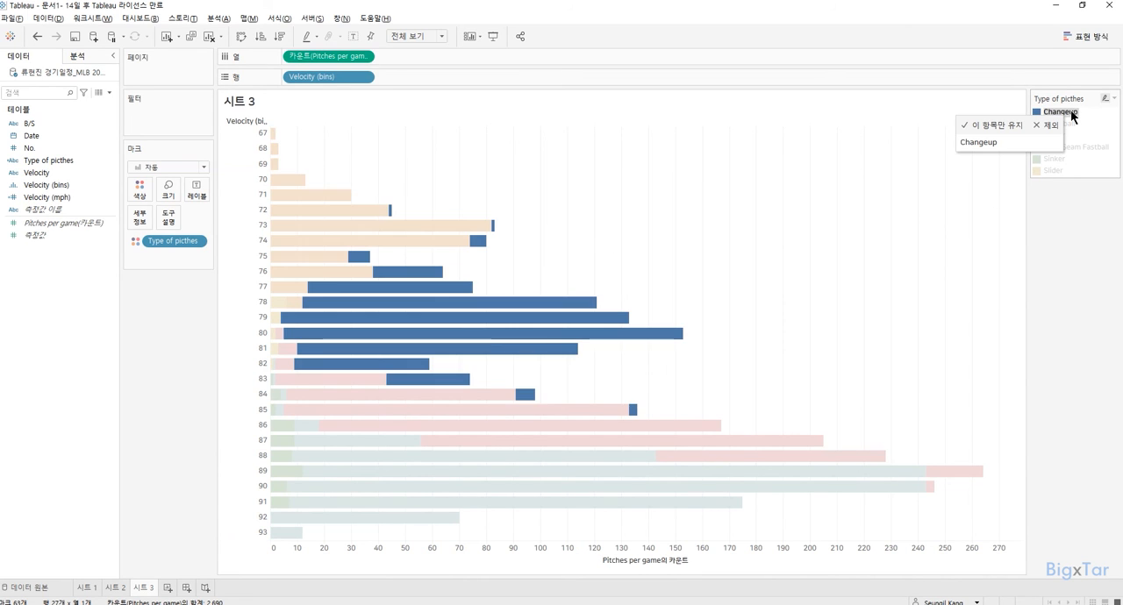
click(1073, 137)
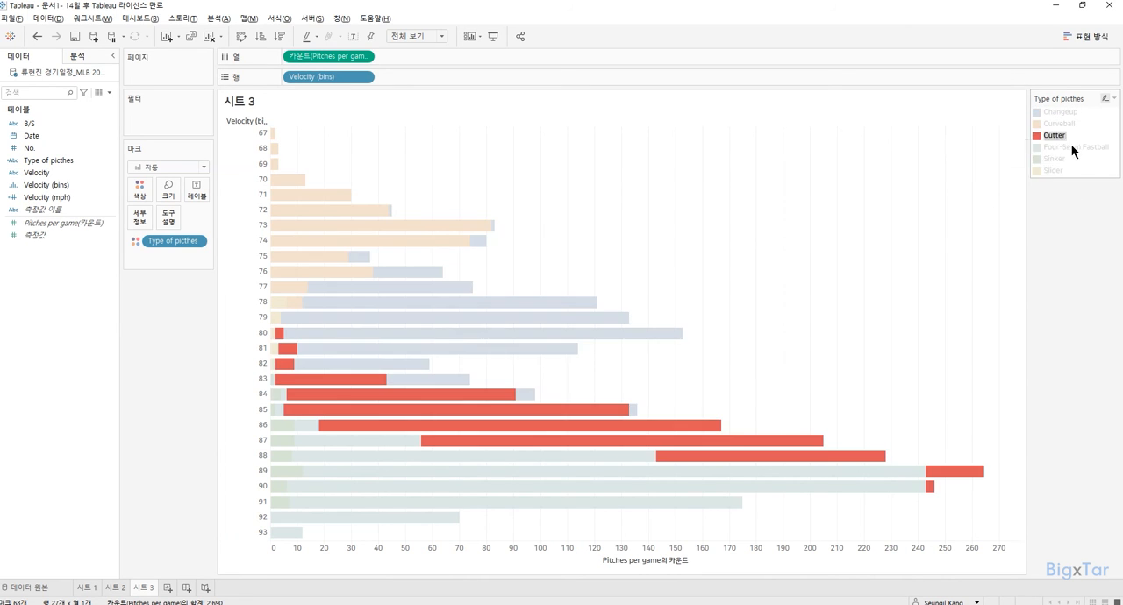
click(1082, 147)
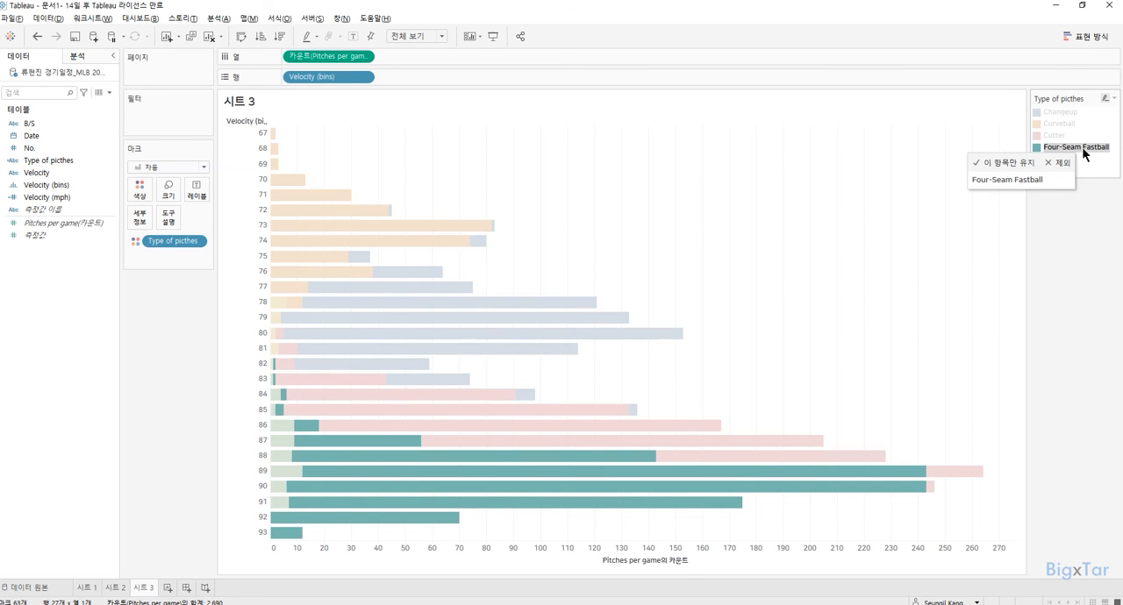
click(1079, 148)
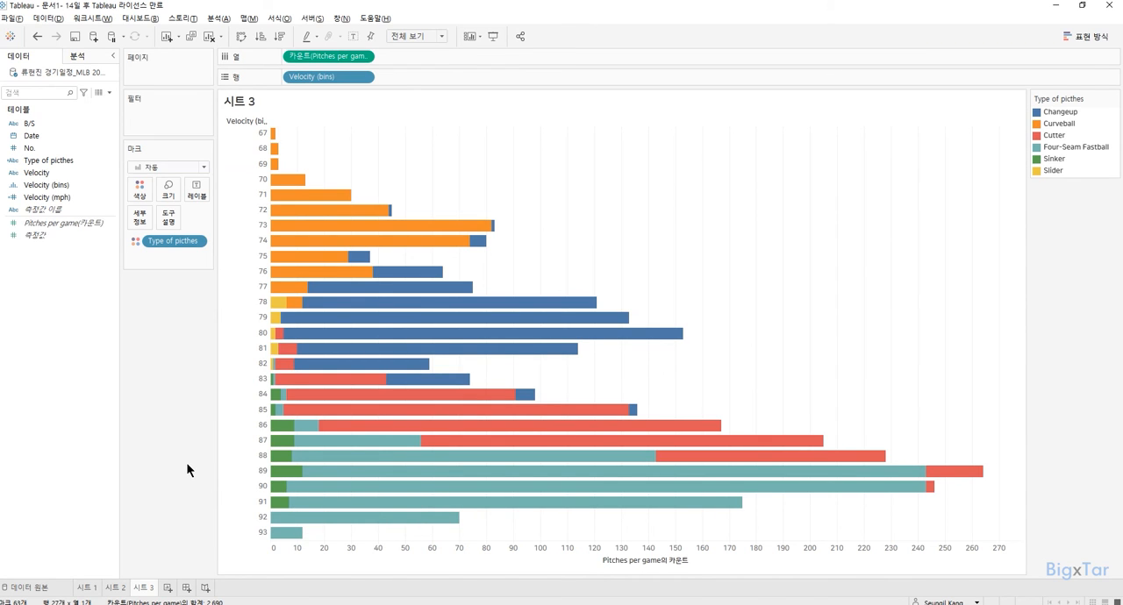
Show mark labels on the velocity bars and filter the chart to the individual date (개별 날짜) 2021-10-03.
click(355, 36)
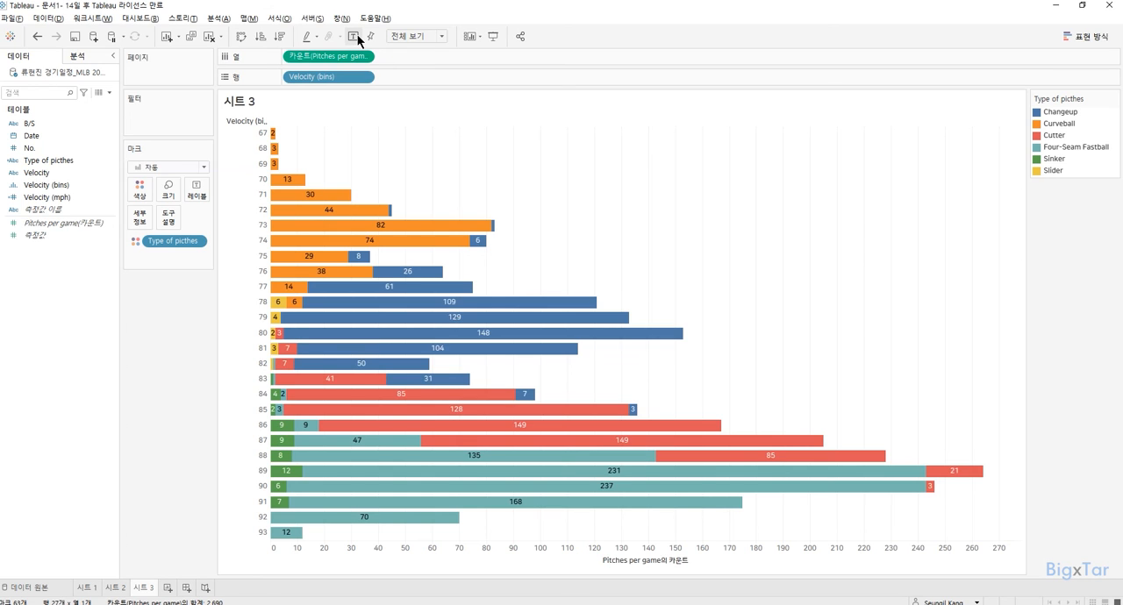
drag(44, 139, 162, 116)
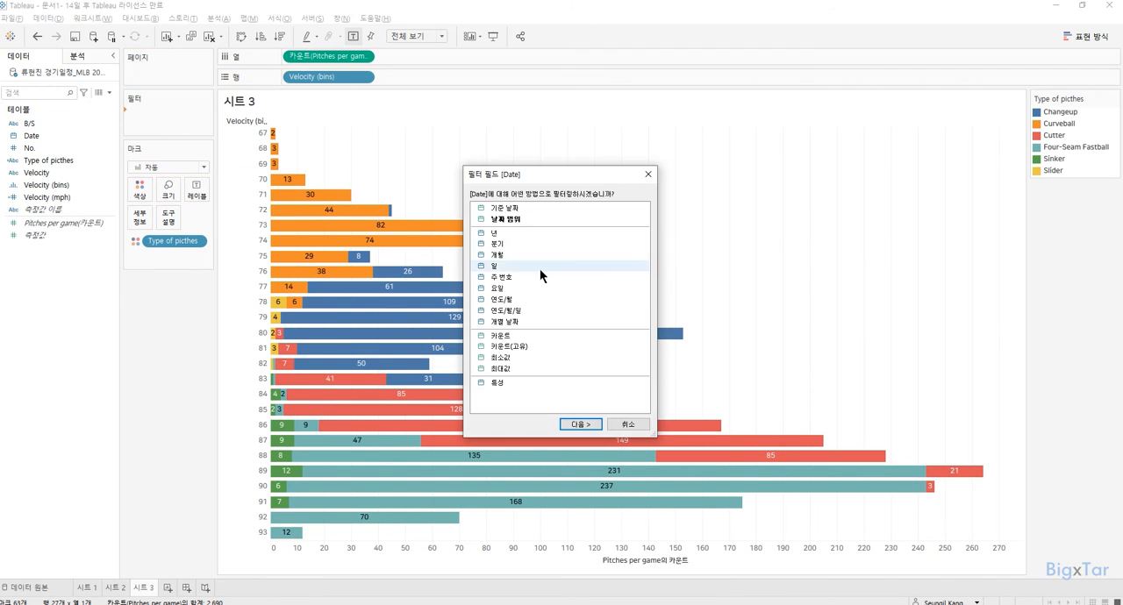
double_click(549, 321)
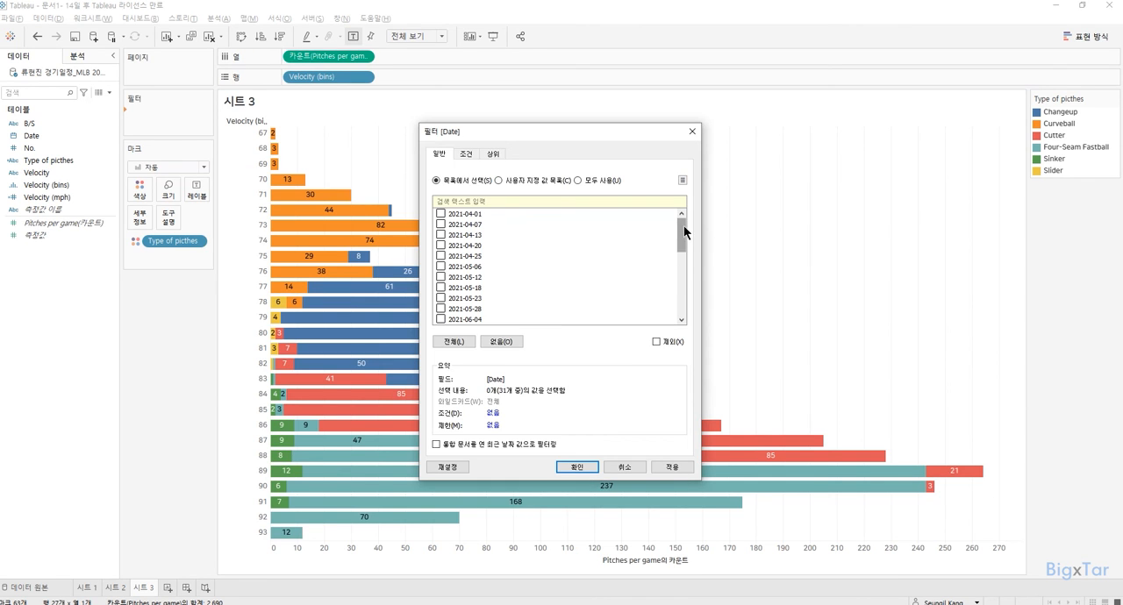
drag(683, 224, 693, 310)
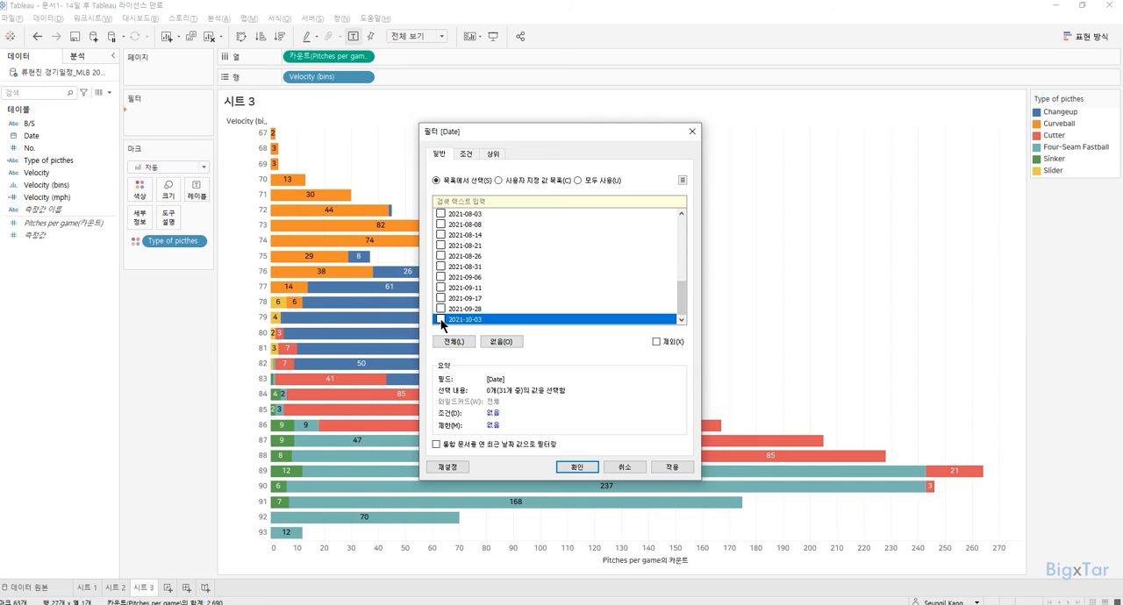
click(584, 469)
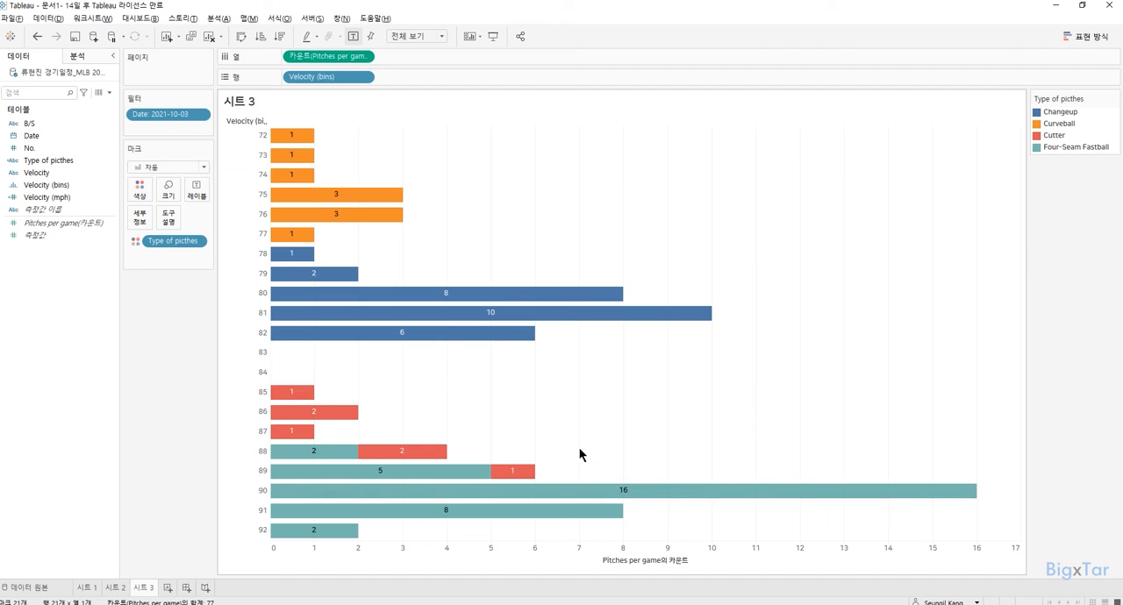
mouse_move(595, 493)
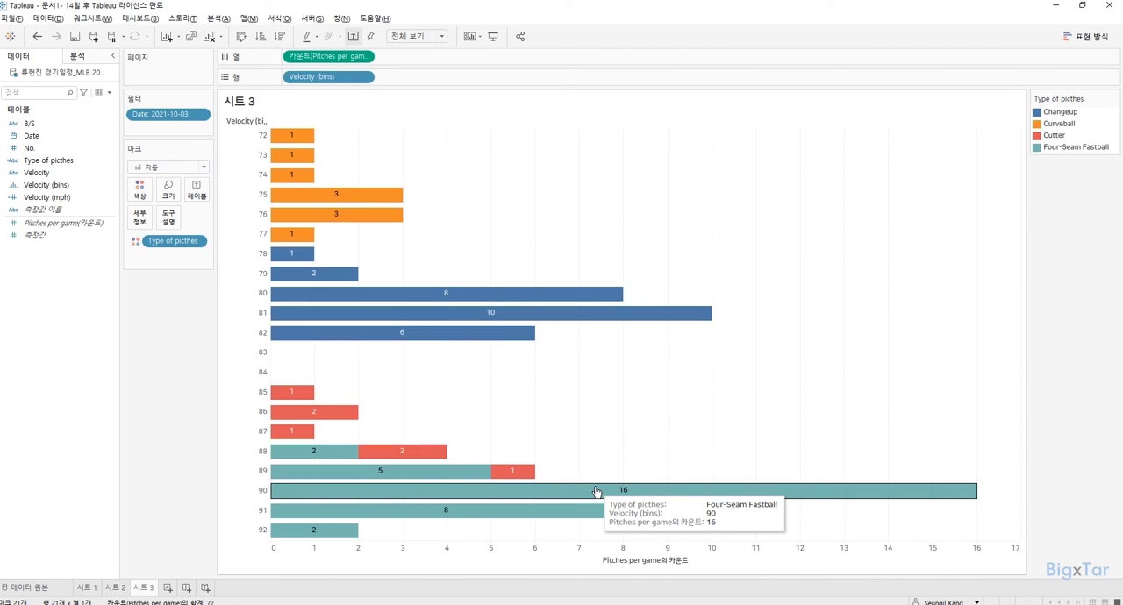
Rename the third worksheet as "Velocity bins".
double_click(136, 586)
text(V)
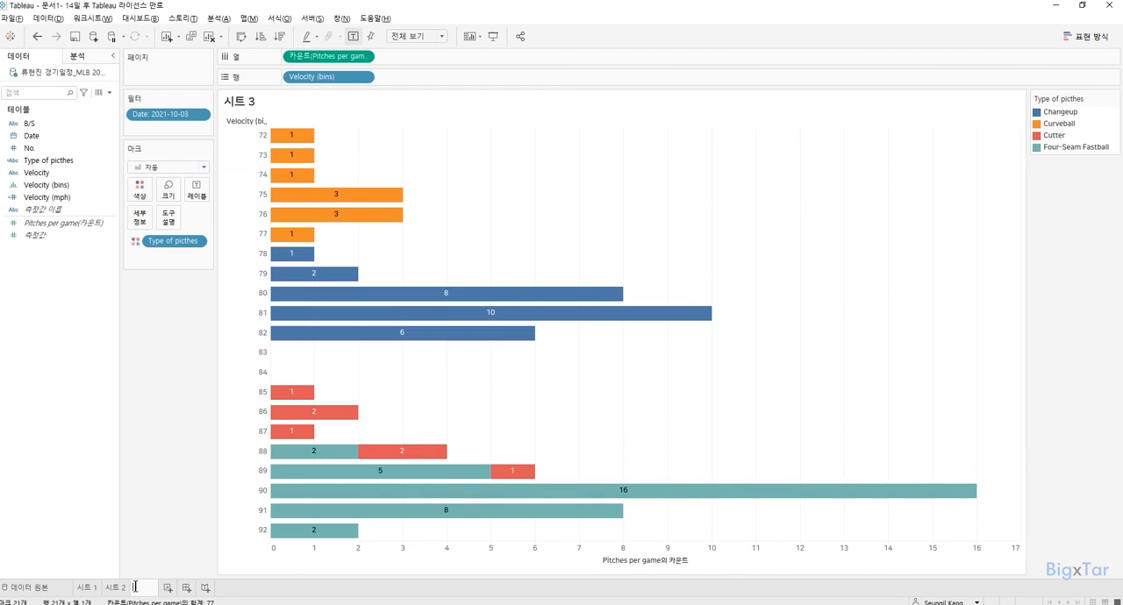
text(eloc)
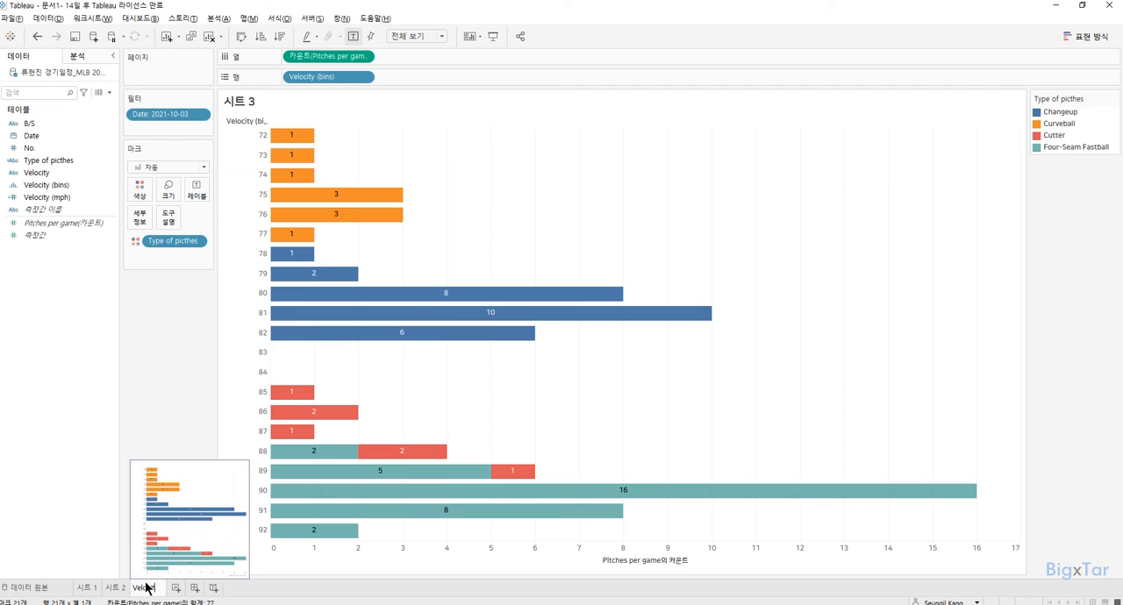
text(ity bins)
key(Return)
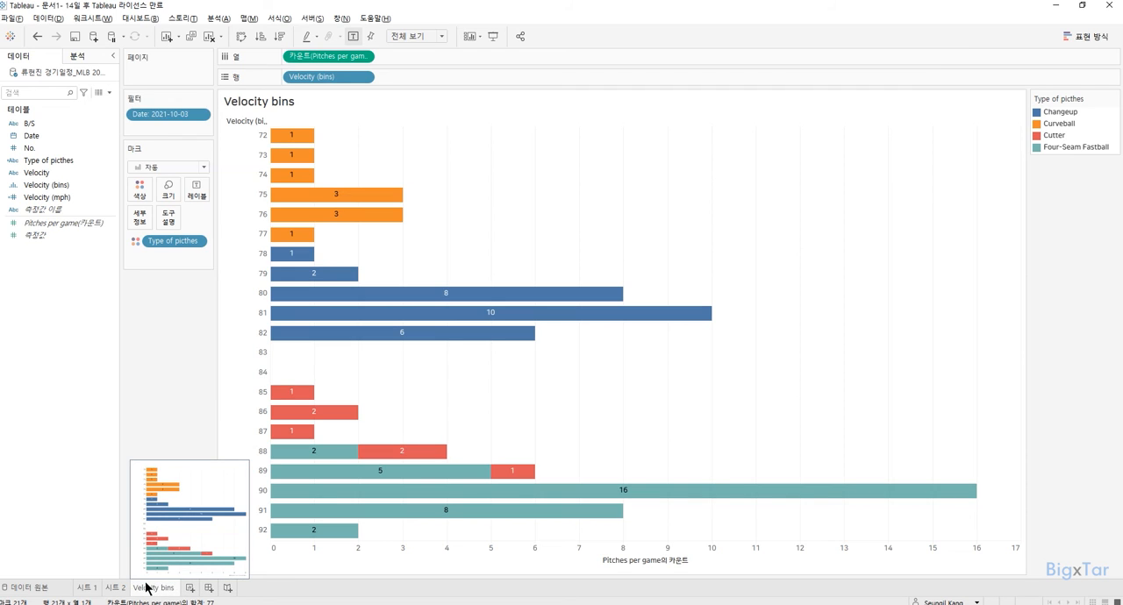
Build a labelled treemap on a new worksheet with square (사각형) marks coloured by Type of picthes and sized by the Pitches per game count.
click(189, 588)
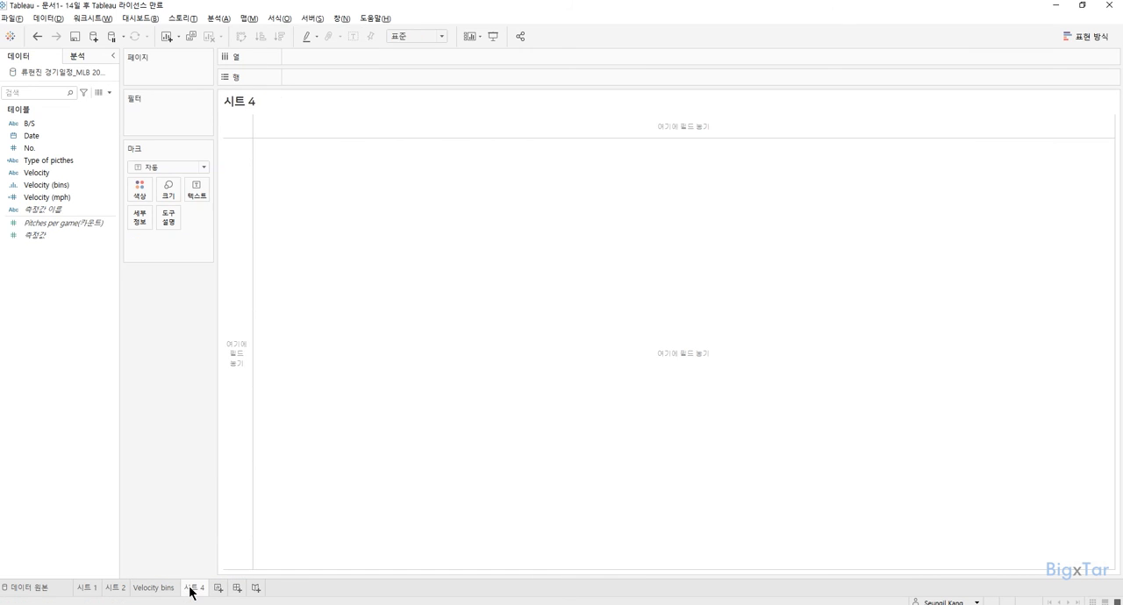
click(174, 166)
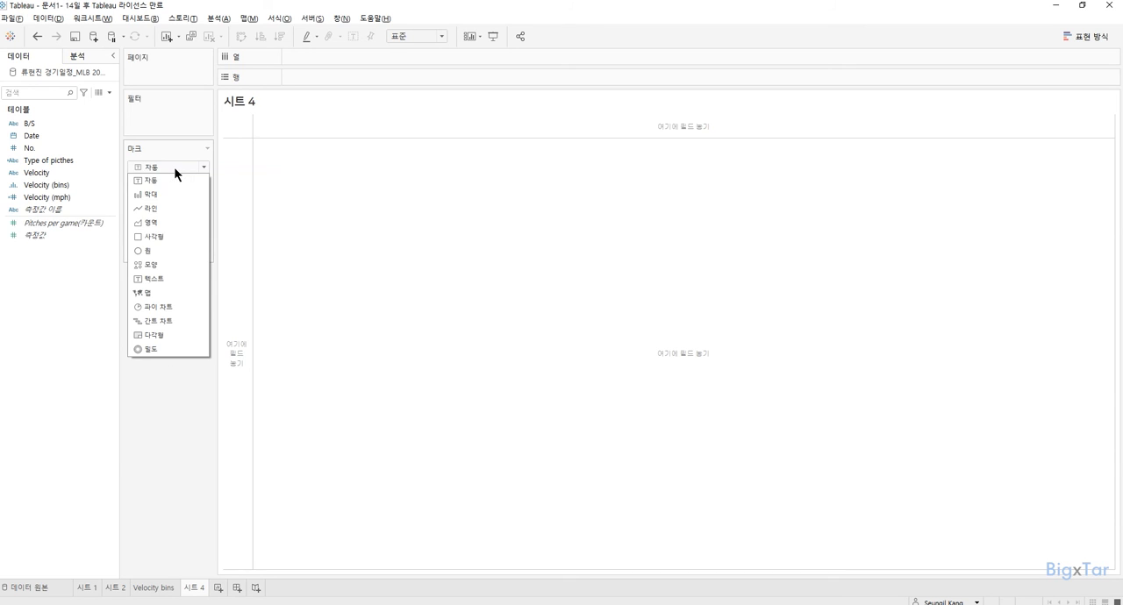
click(158, 233)
drag(44, 159, 139, 192)
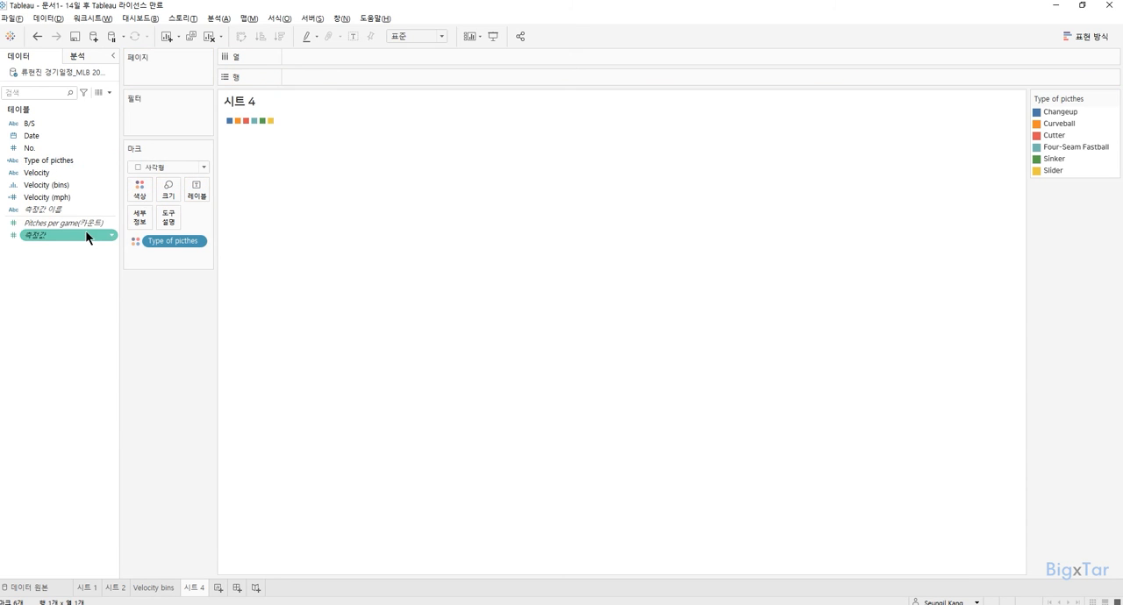
drag(72, 223, 170, 189)
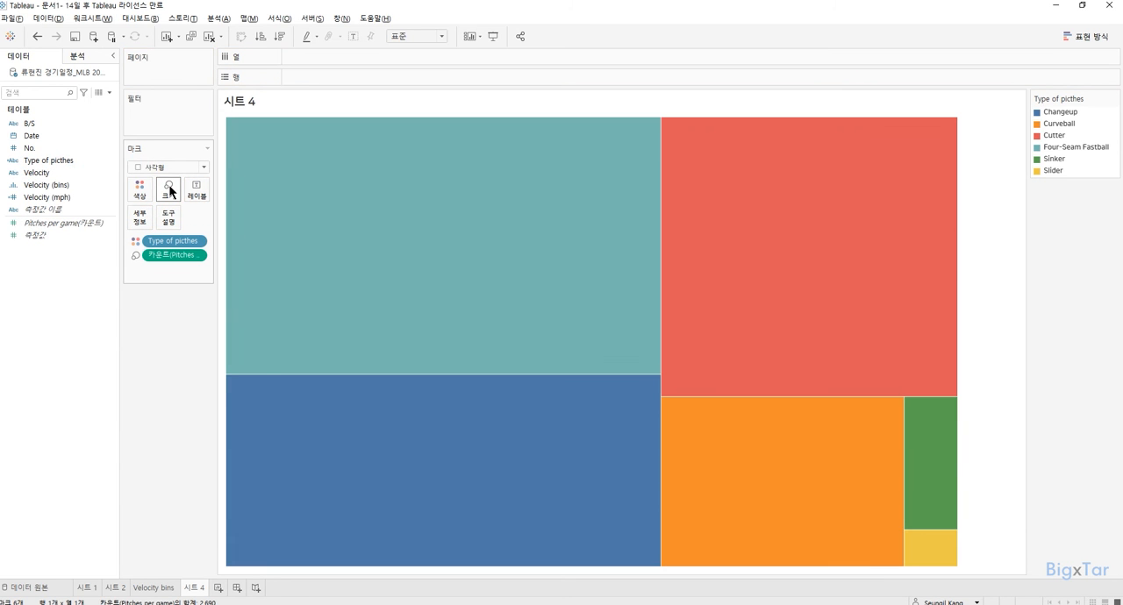
click(353, 37)
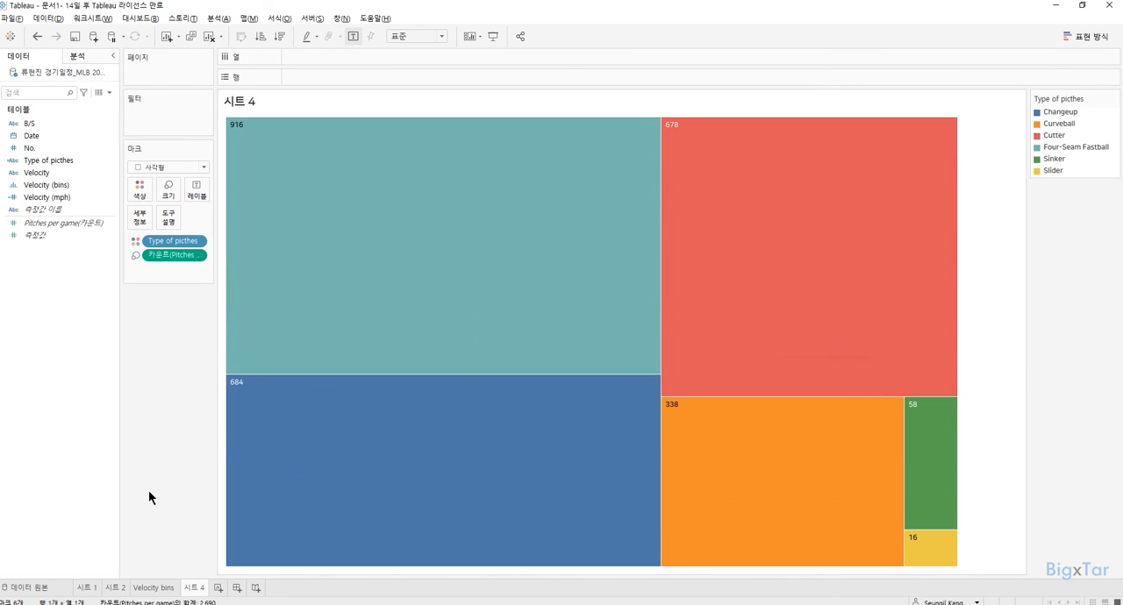
Apply the Date filter of the Velocity bins worksheet to the selected worksheet 시트 4 as well.
click(175, 593)
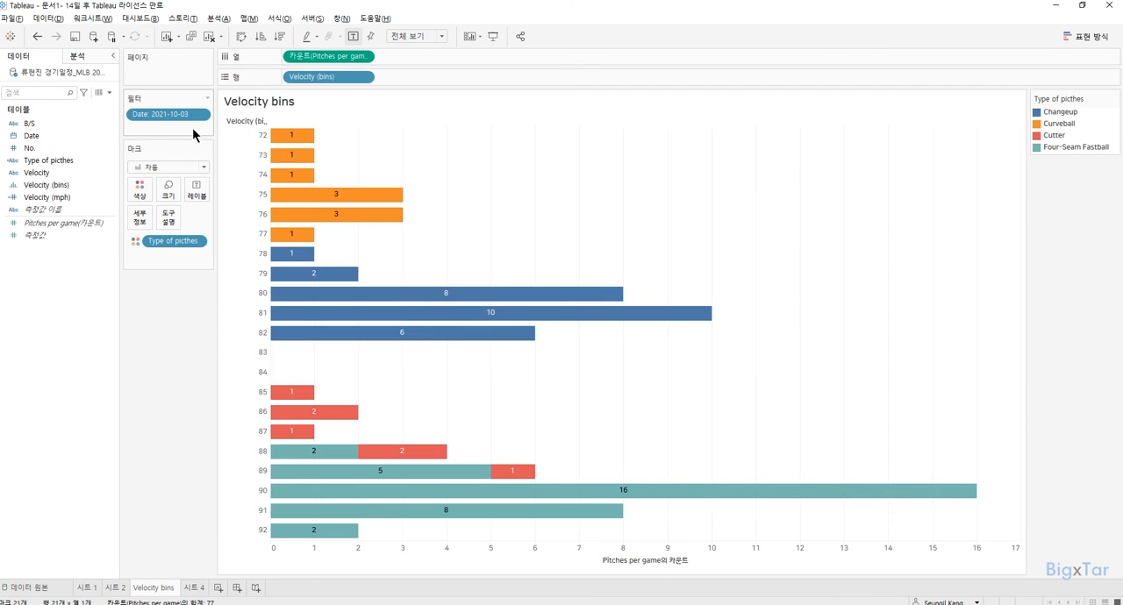
click(194, 589)
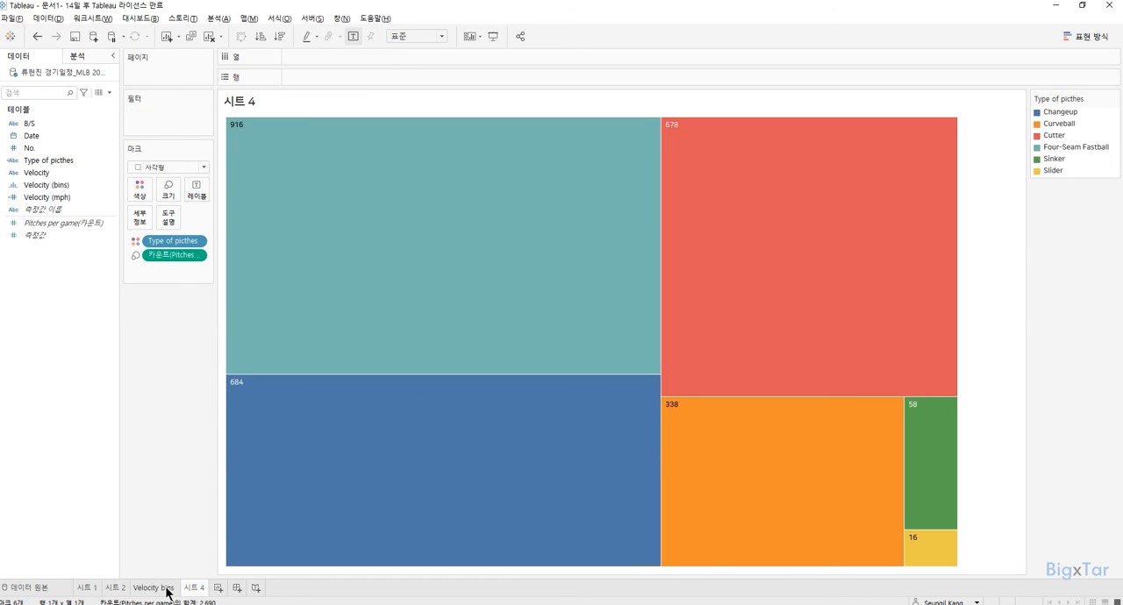
click(167, 588)
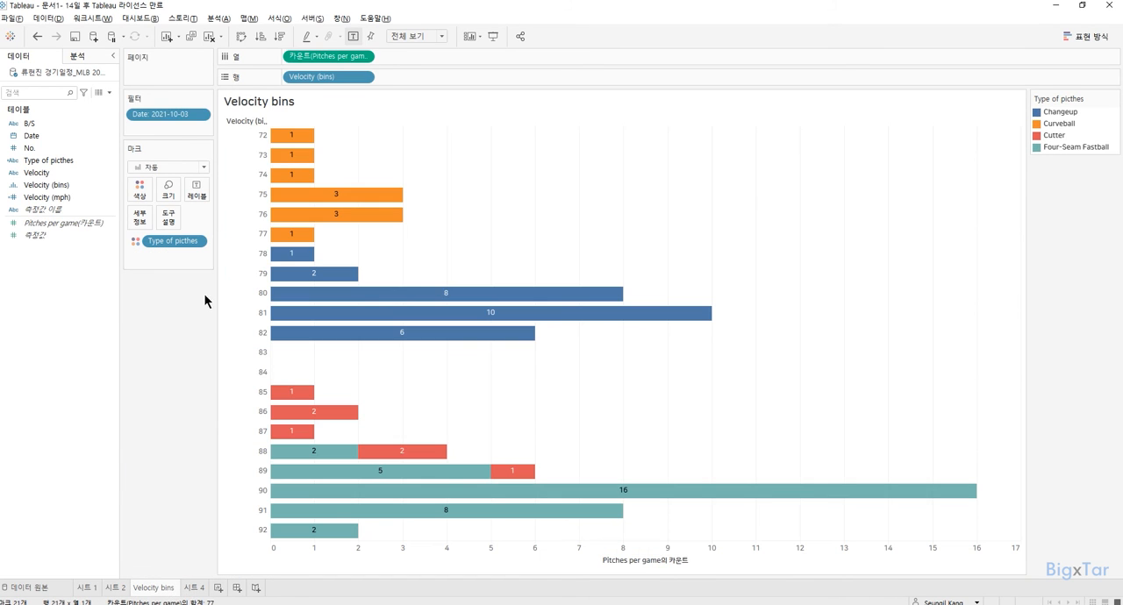
click(202, 115)
mouse_move(203, 189)
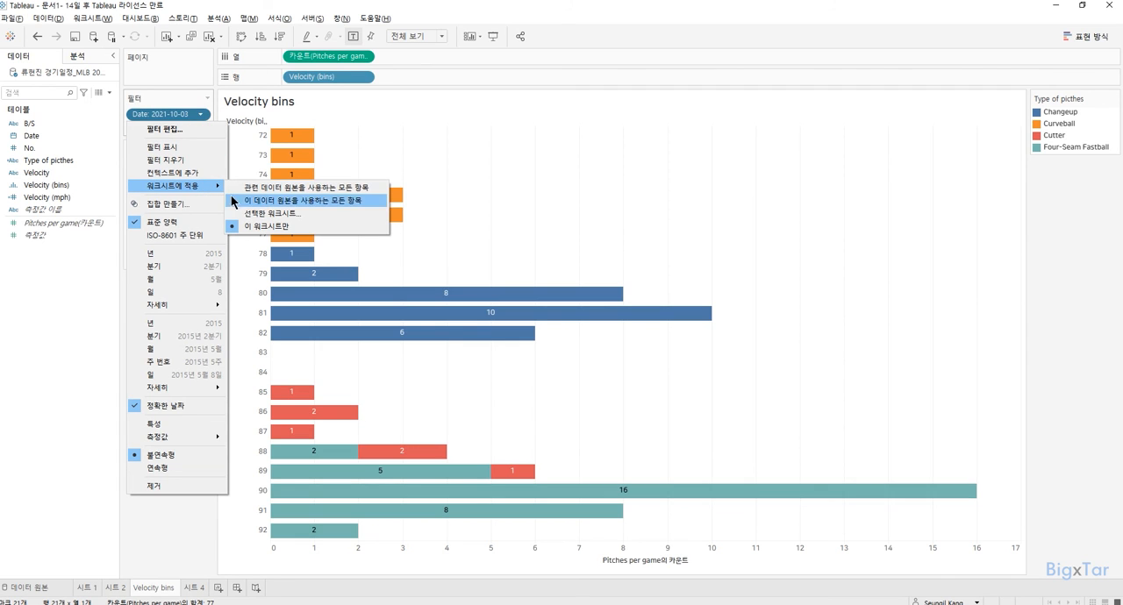
click(263, 214)
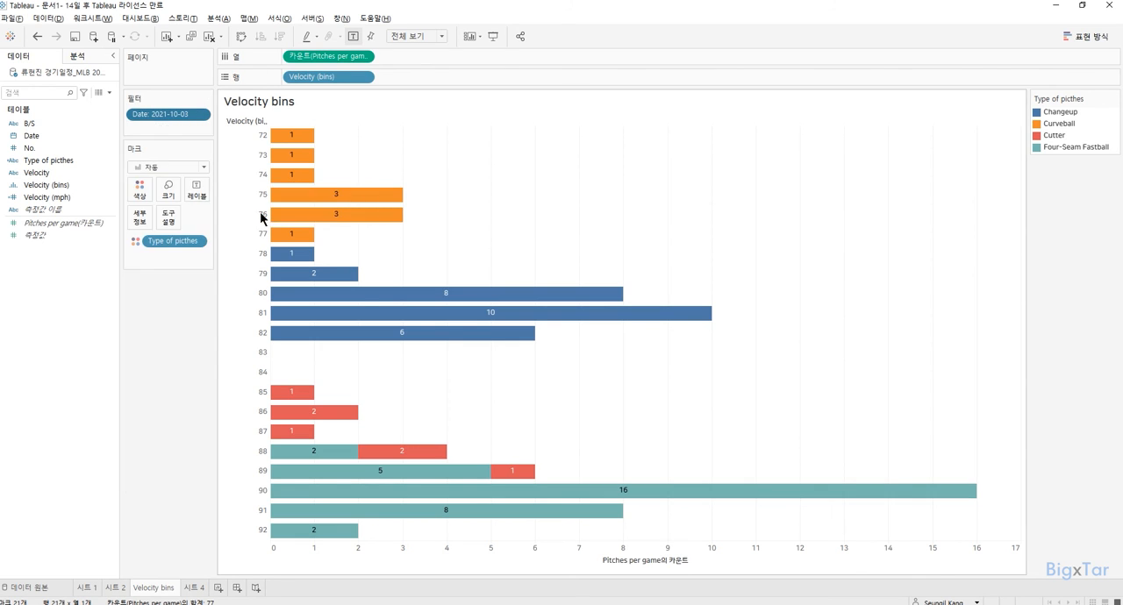
click(369, 309)
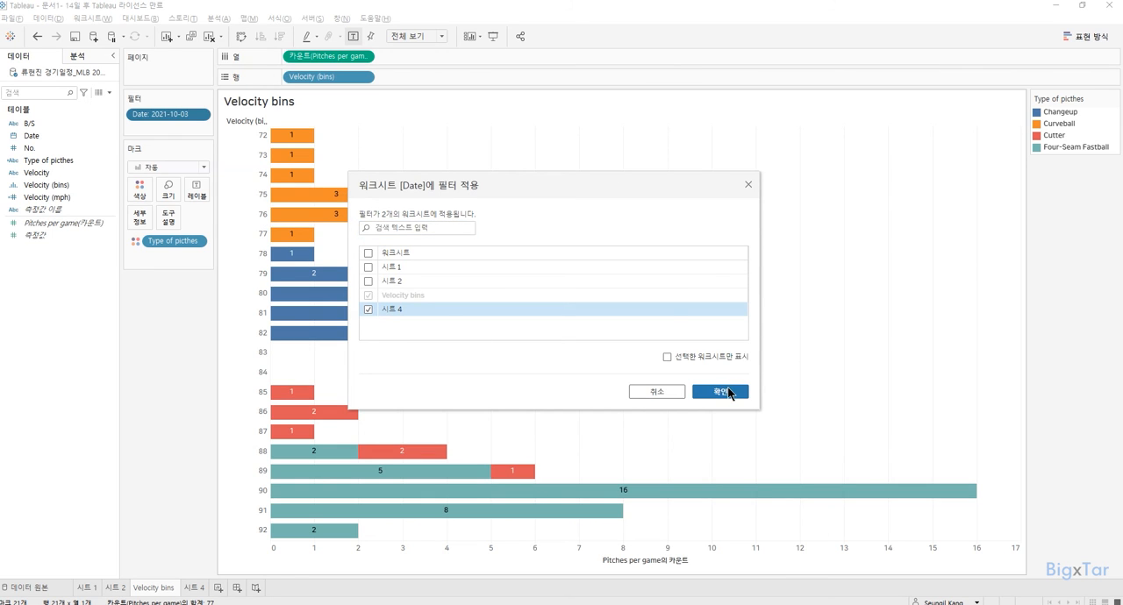
click(728, 390)
click(194, 589)
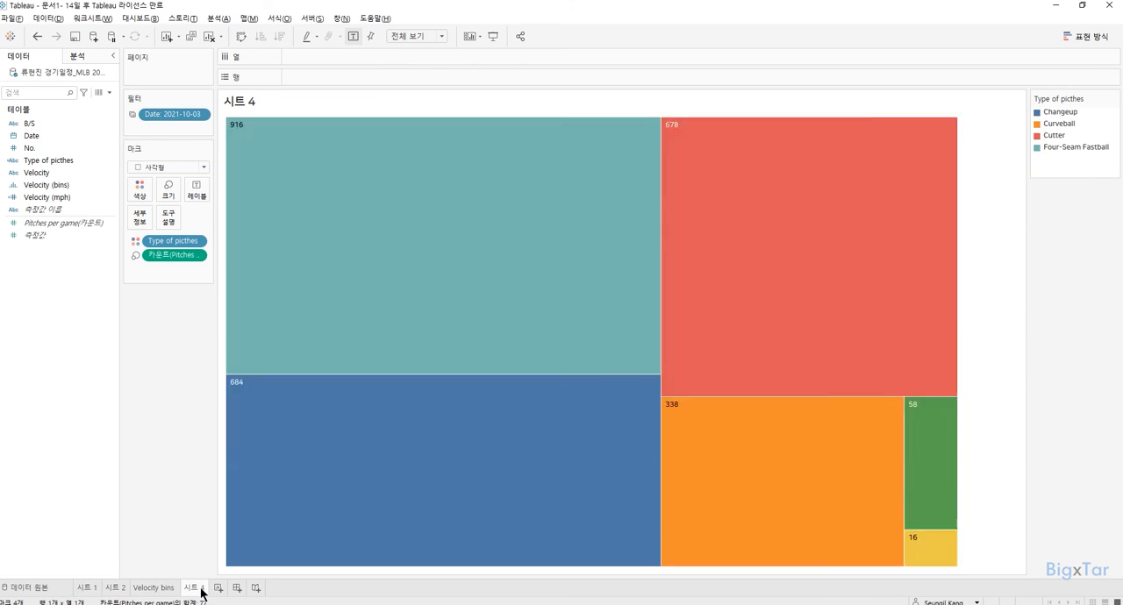
mouse_move(175, 119)
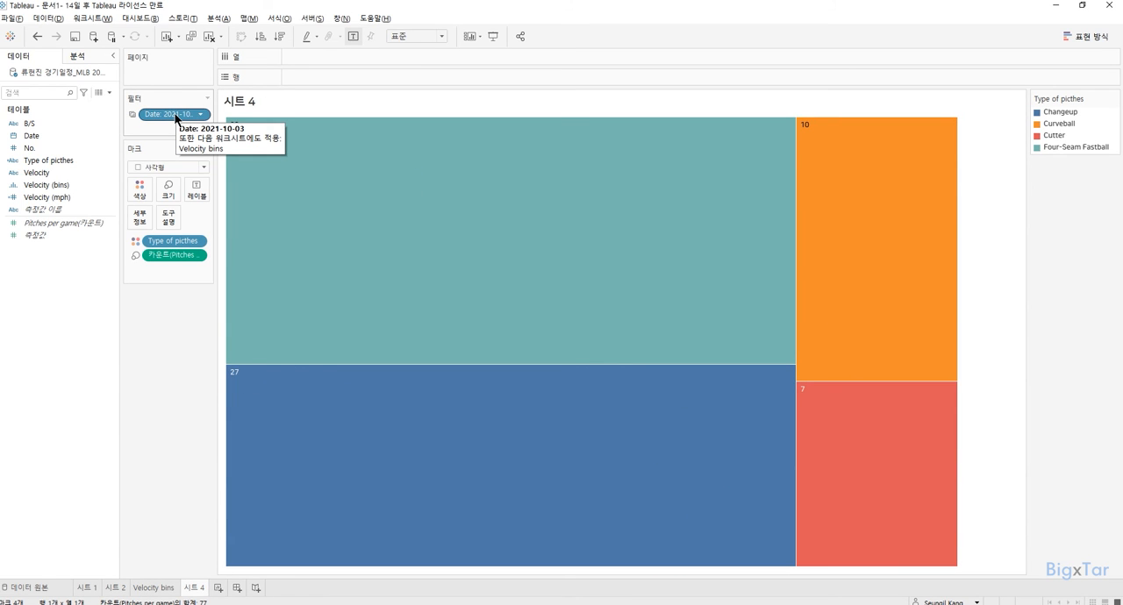
Rename the treemap worksheet as "Type of pitches".
double_click(194, 590)
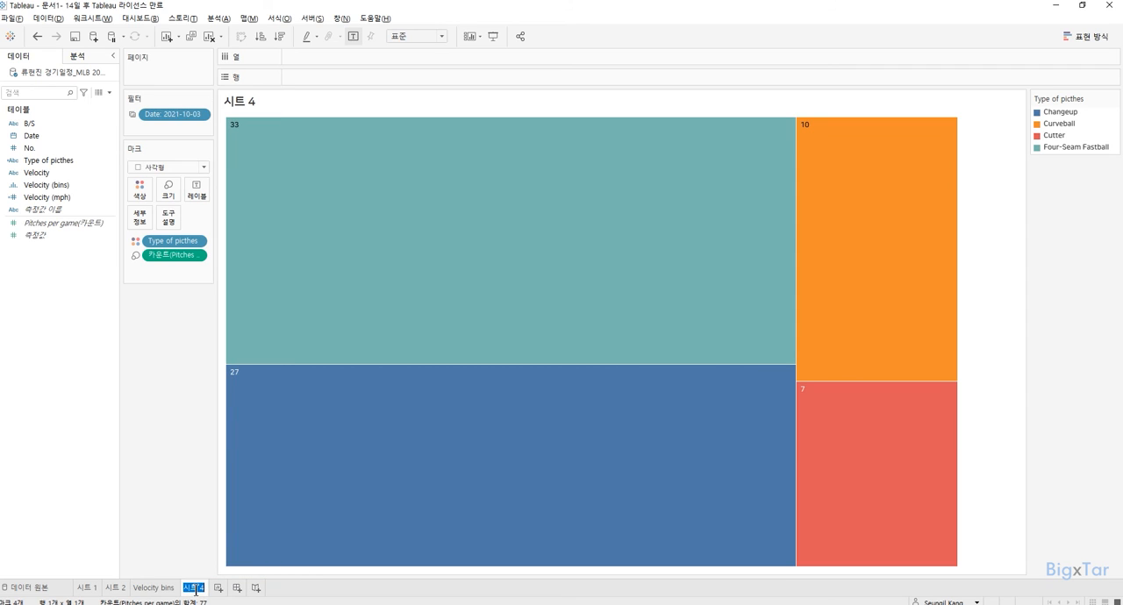
text(Type of pit)
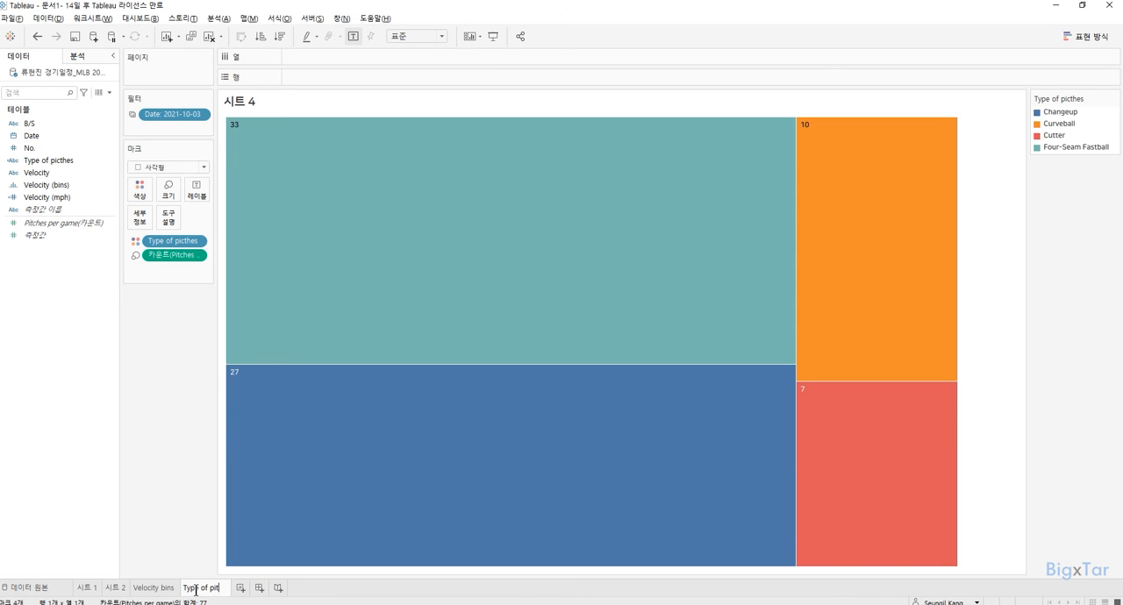
text(ches)
key(Return)
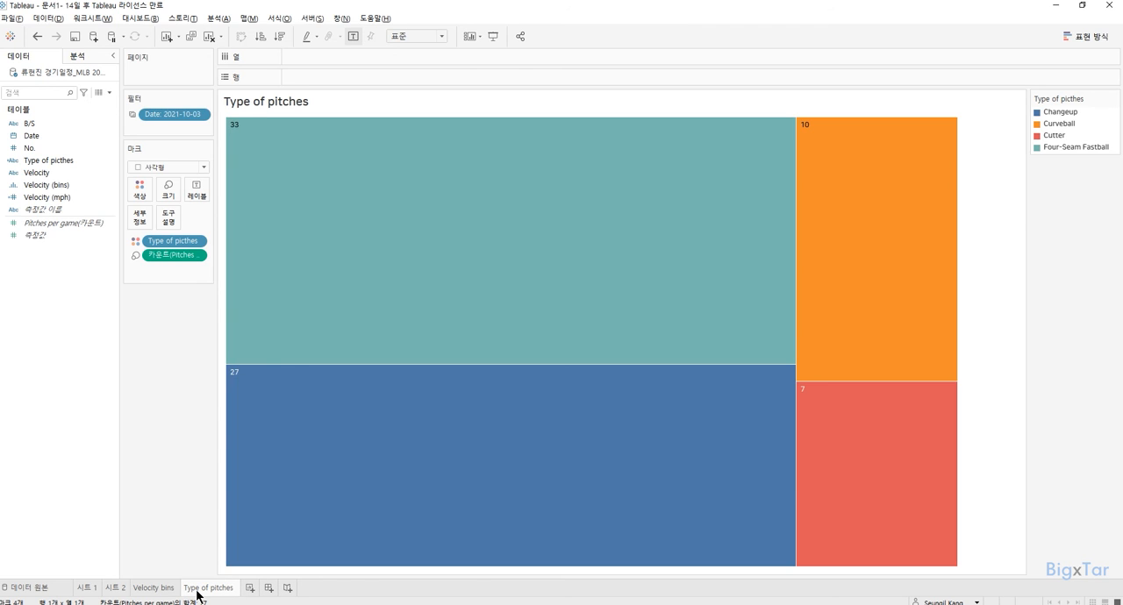
Create a dashboard with the Type of pitches sheet above the Velocity bins sheet.
click(268, 588)
drag(39, 227, 258, 233)
mouse_move(76, 213)
mouse_down()
mouse_move(258, 333)
mouse_move(352, 430)
mouse_up()
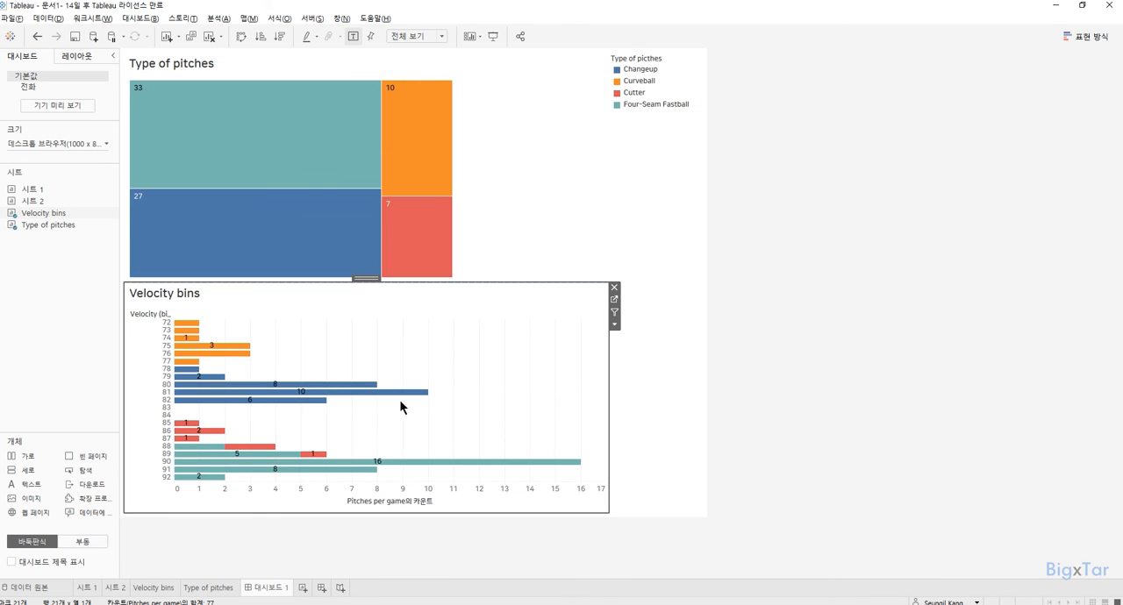
Fit the dashboard's Type of pitches treemap to the entire view (전체 보기) and show the dashboard title.
click(515, 98)
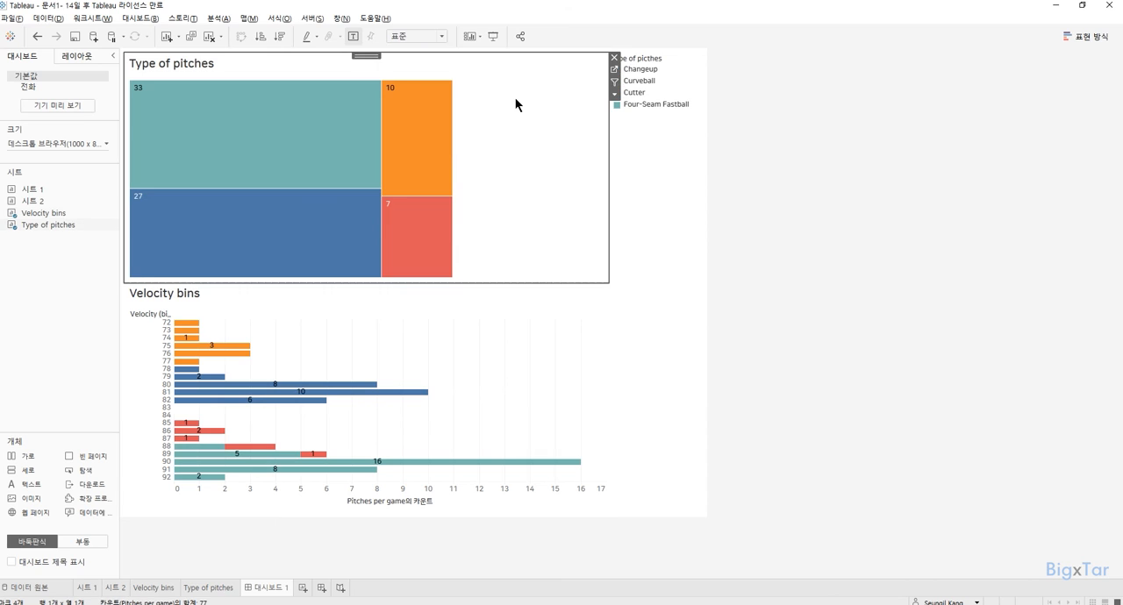
click(423, 36)
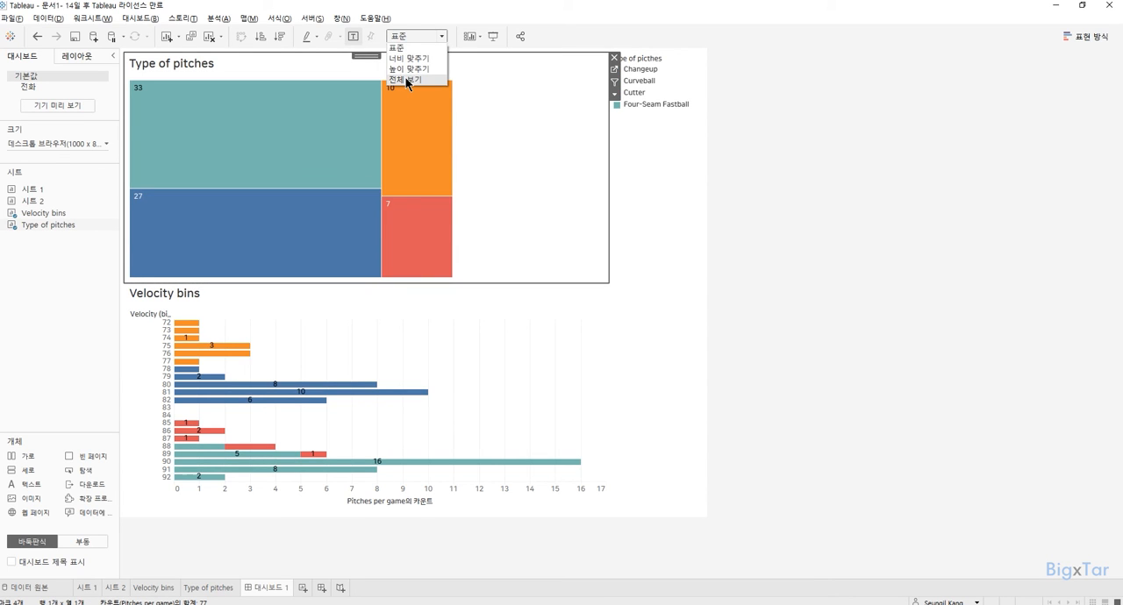
click(406, 80)
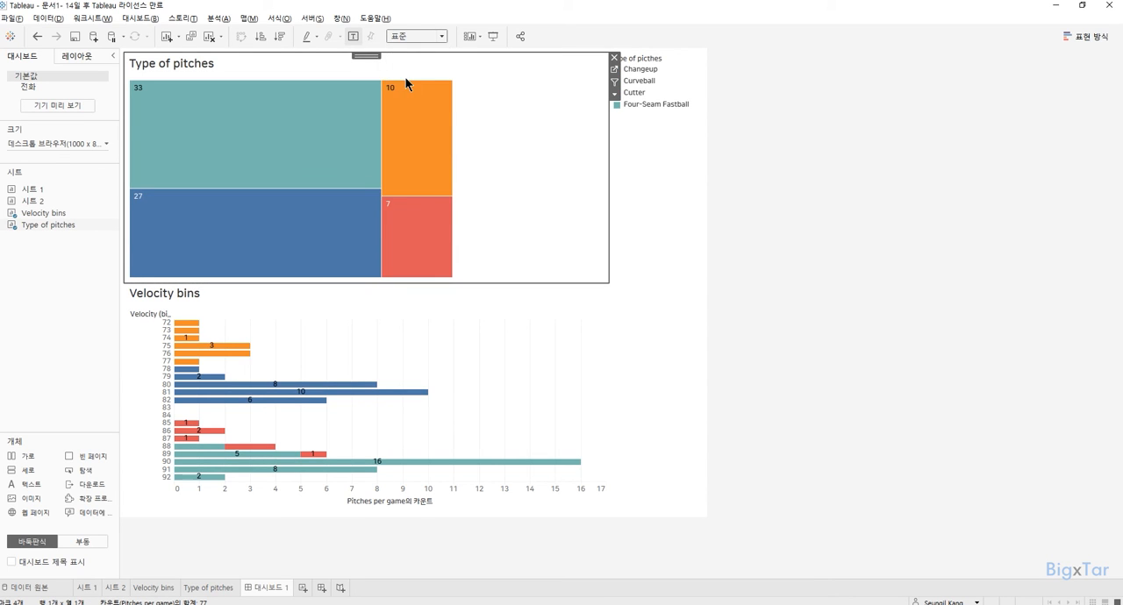
click(59, 561)
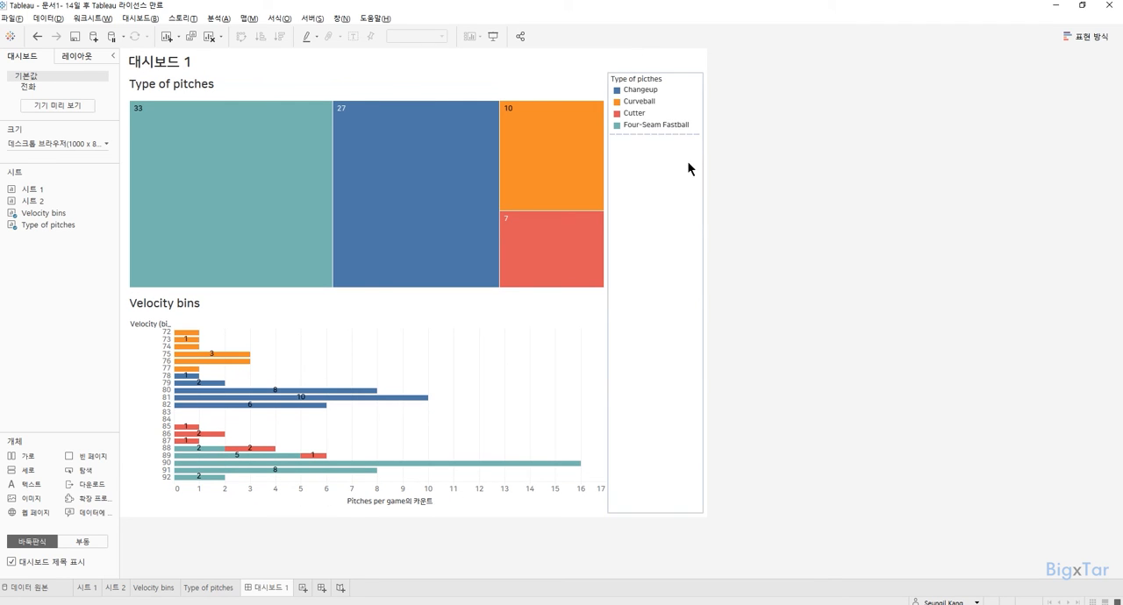
Lay out the pitch type color legend as a single row (단일 행) between the dashboard title and the treemap, widened to show full names.
click(669, 83)
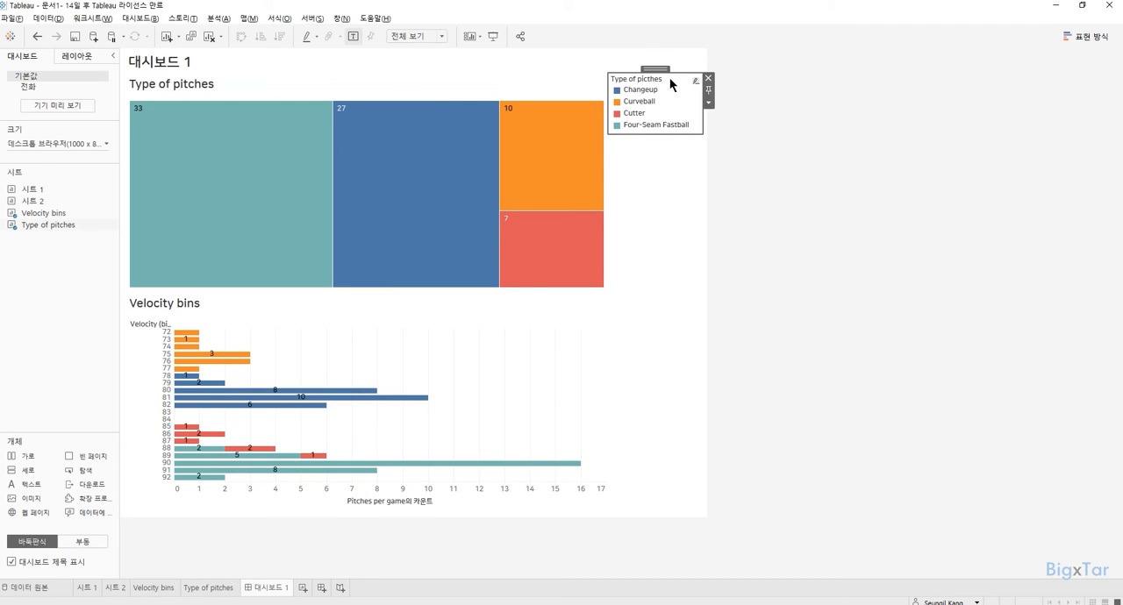
click(708, 103)
mouse_move(739, 176)
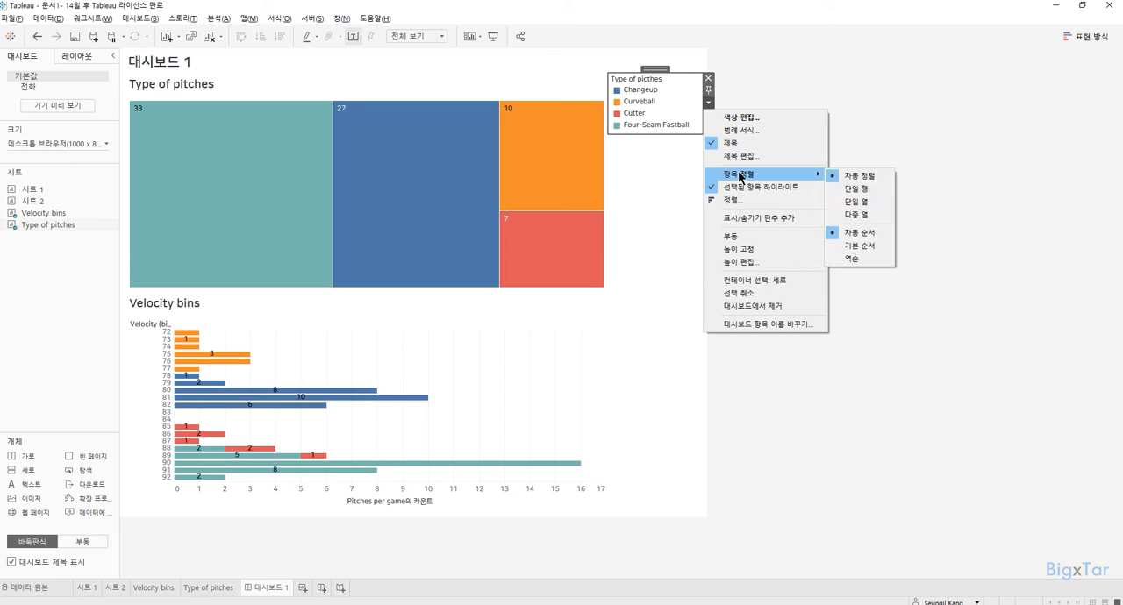
click(864, 197)
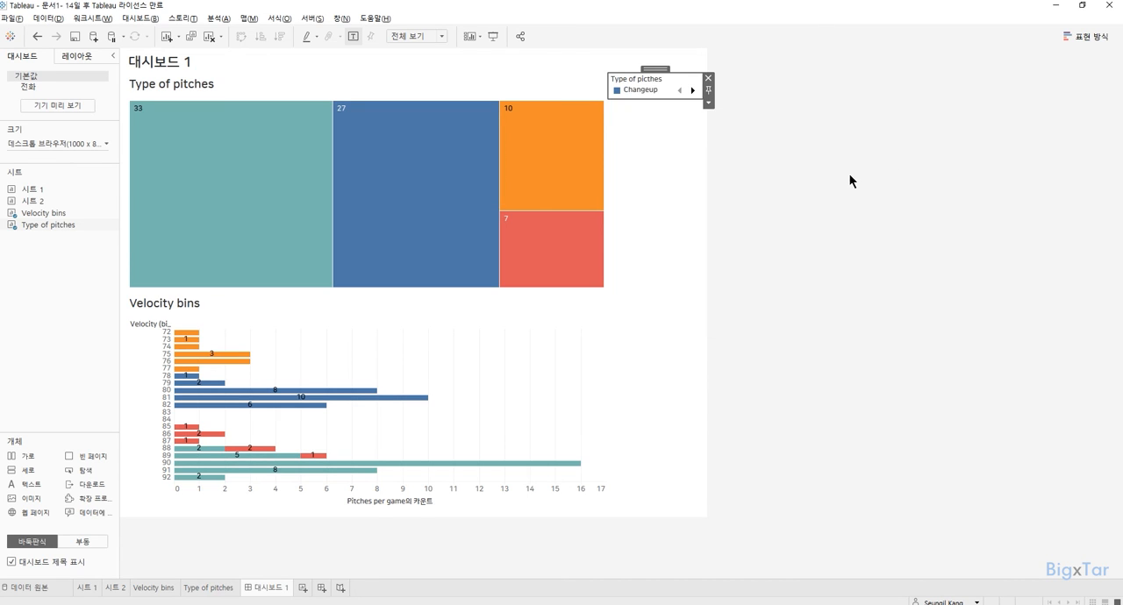
drag(654, 69, 359, 88)
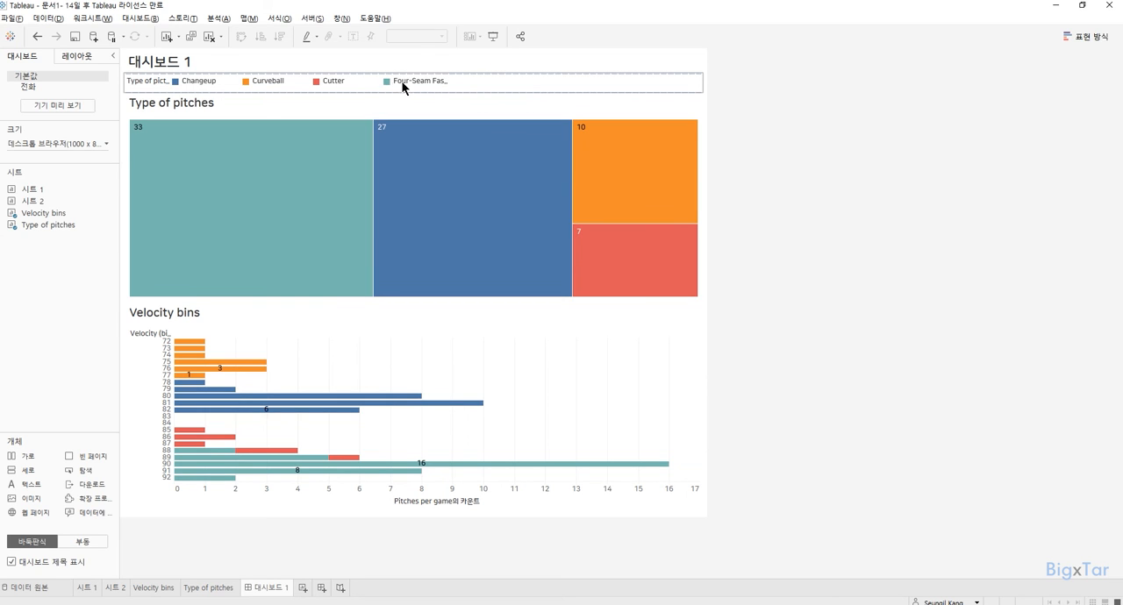
drag(382, 84, 451, 89)
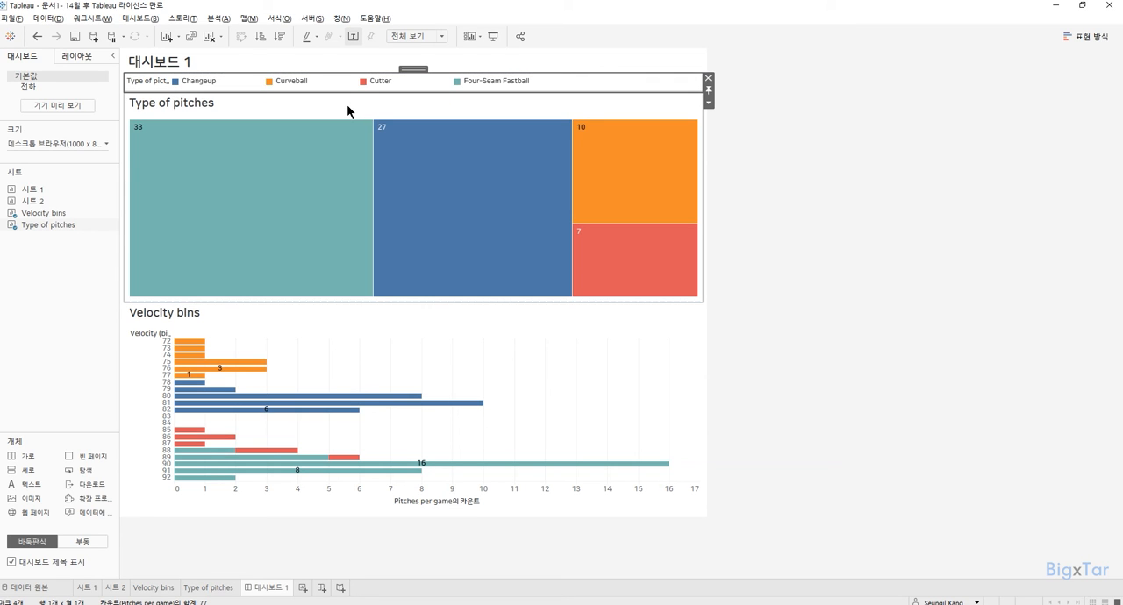
Add a dashboard filter action named "f. Type of pitches -> Velocity bins".
mouse_move(242, 147)
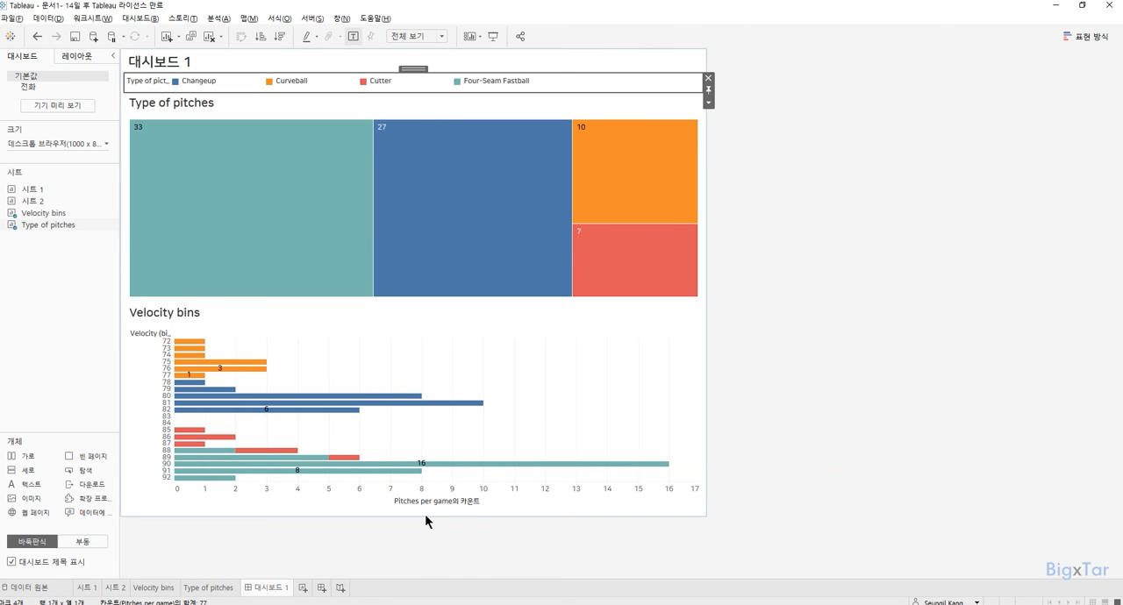
click(151, 18)
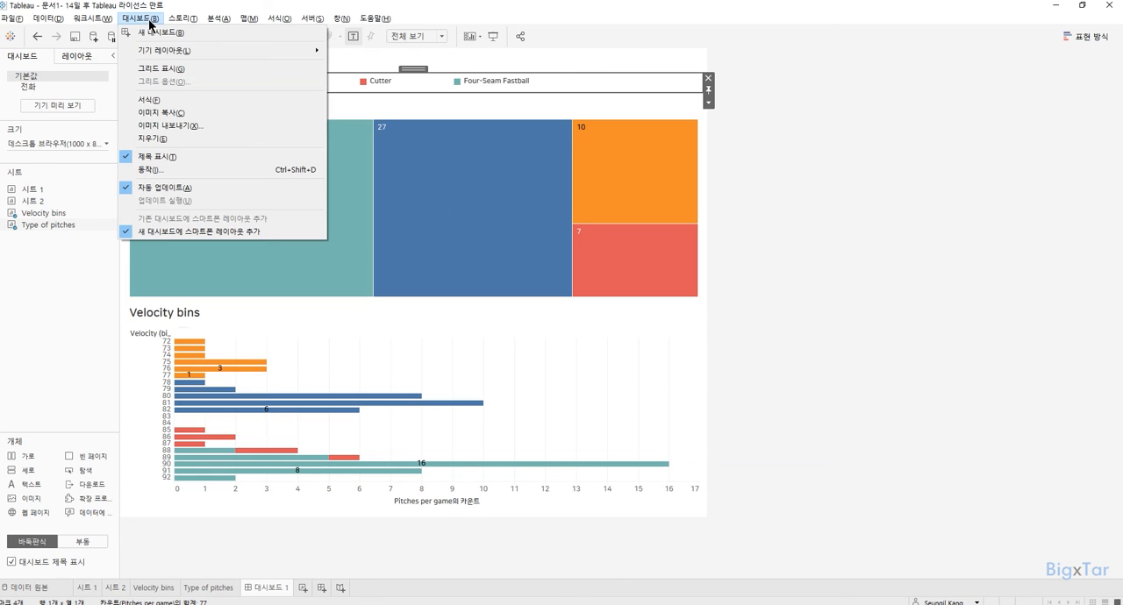
click(155, 170)
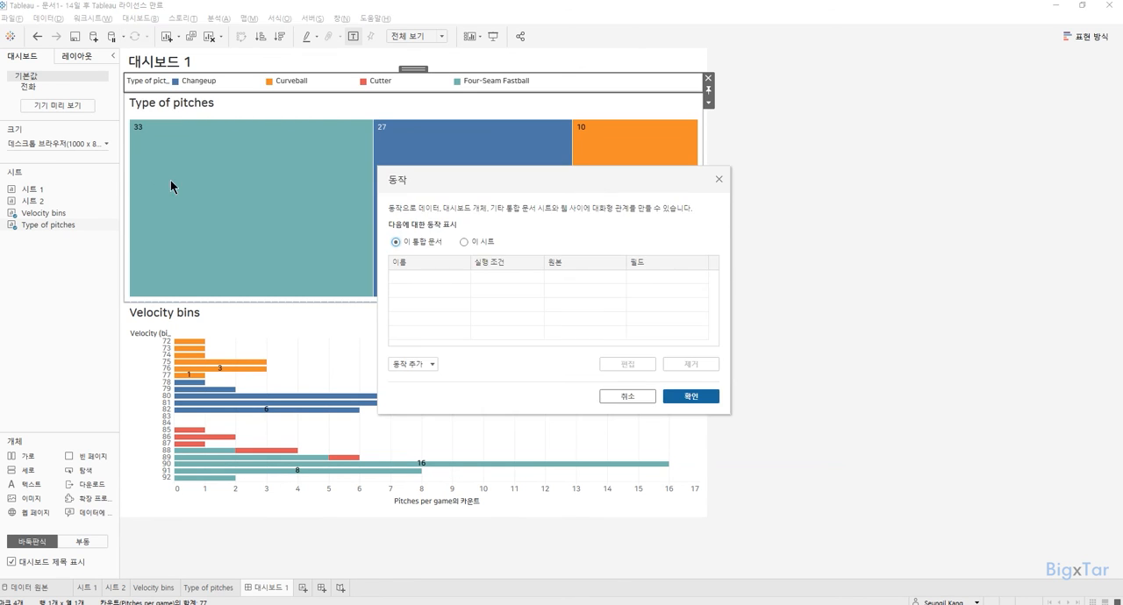
click(409, 363)
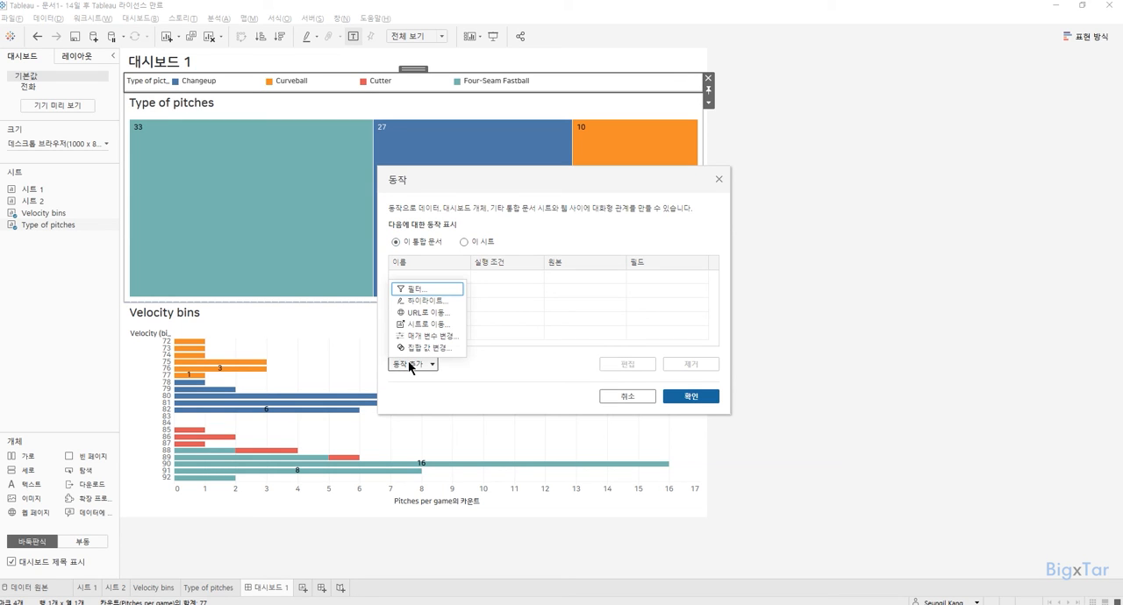
click(421, 292)
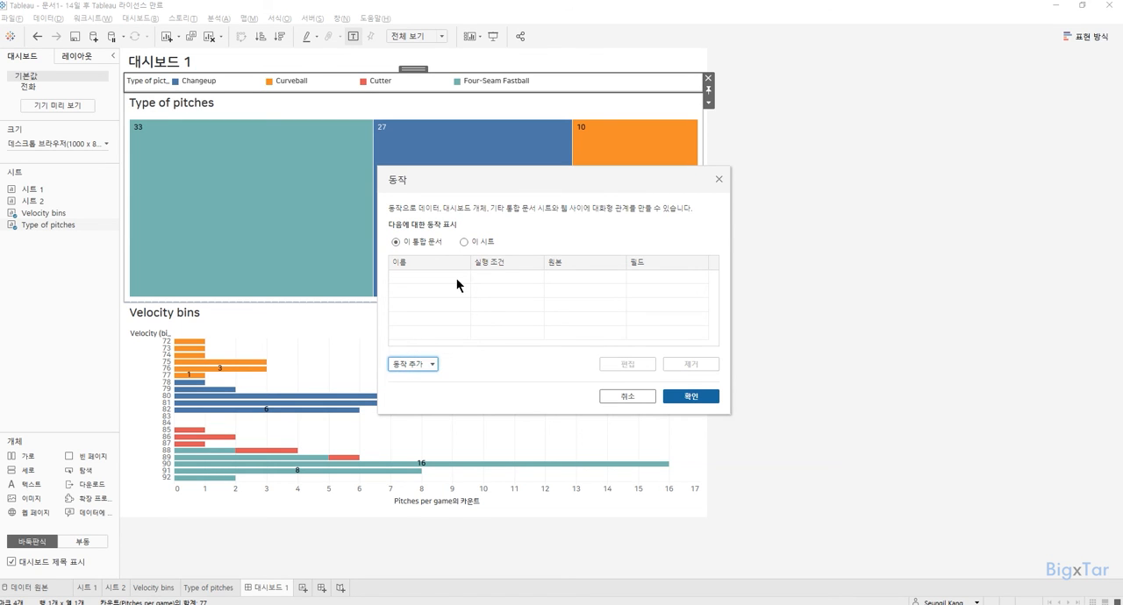
text(f)
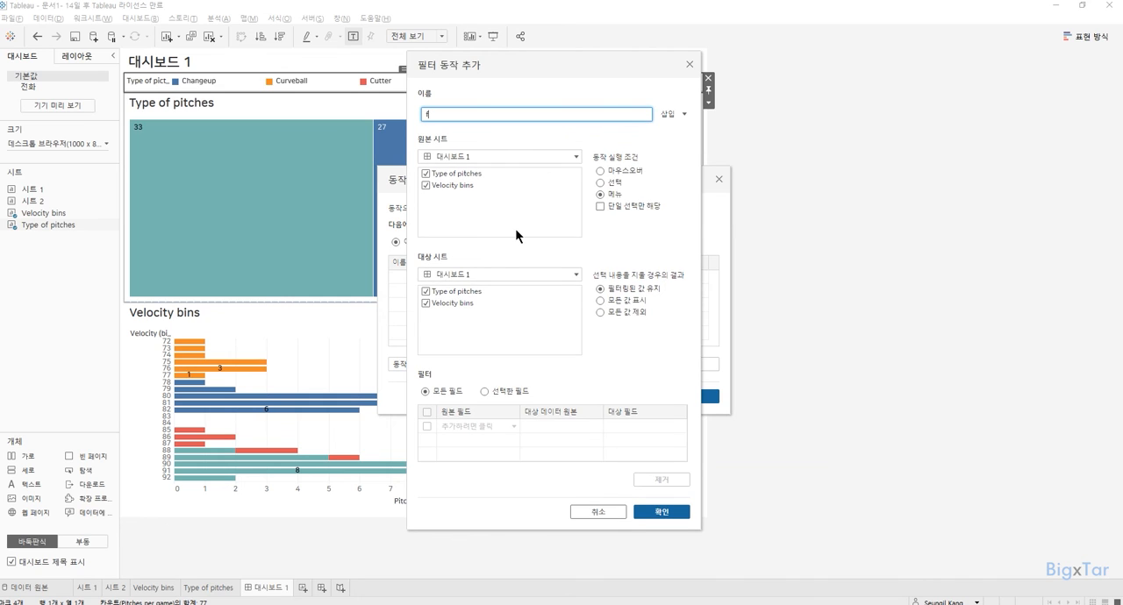
text(. Type of pitches -> Velocity bins)
Set the filter action to run on hover (마우스오버) with only Type of pitches as source and only Velocity bins as target, and save it.
click(426, 185)
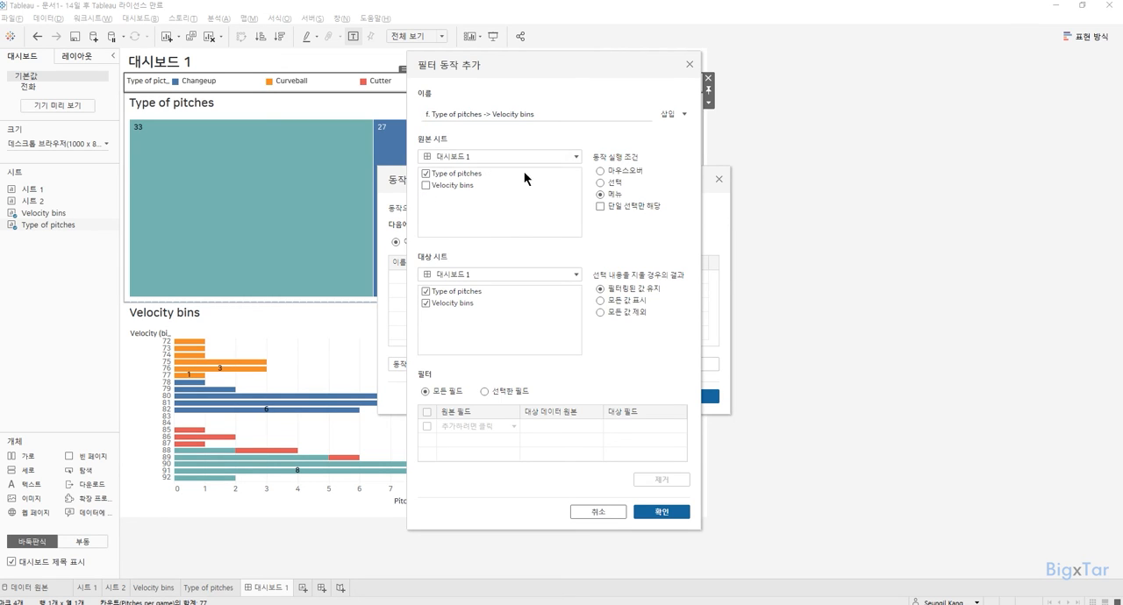
click(626, 170)
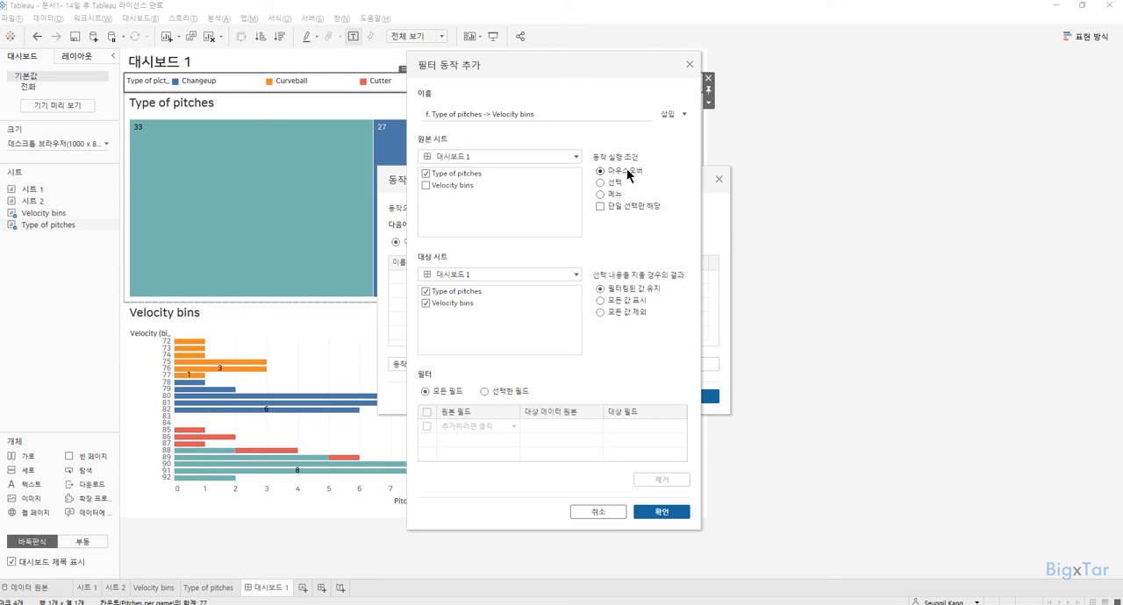
click(425, 294)
click(667, 514)
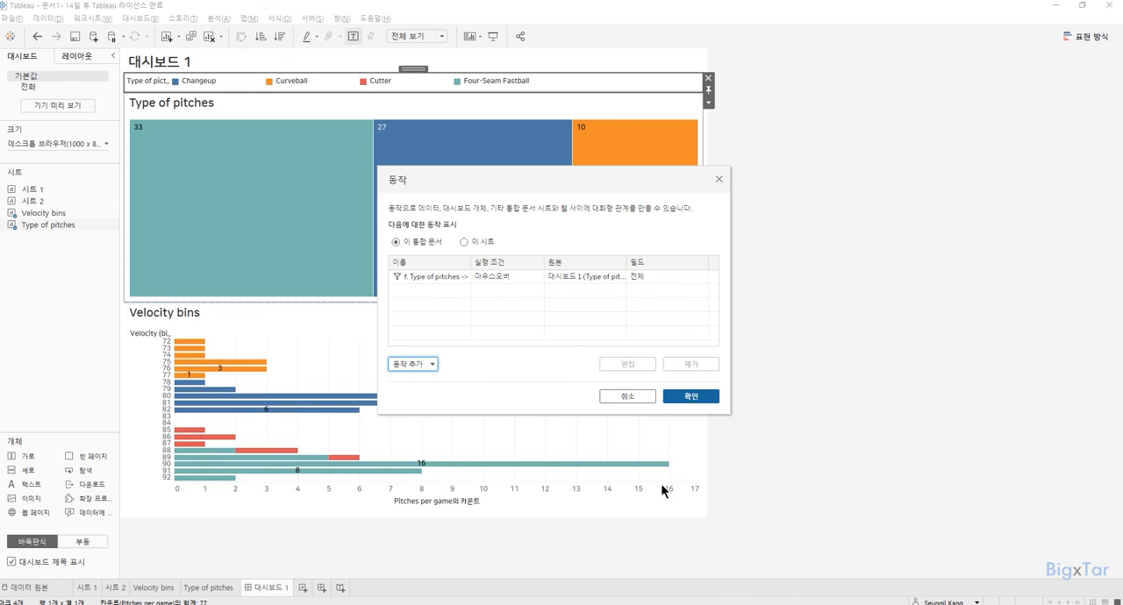
click(686, 399)
mouse_move(275, 187)
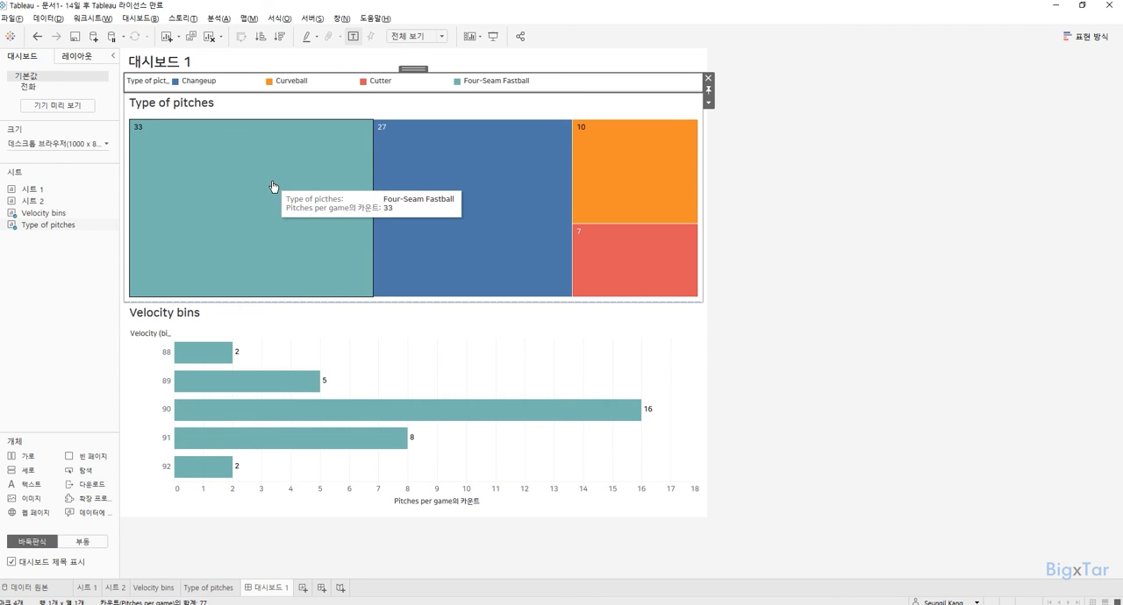
mouse_move(406, 184)
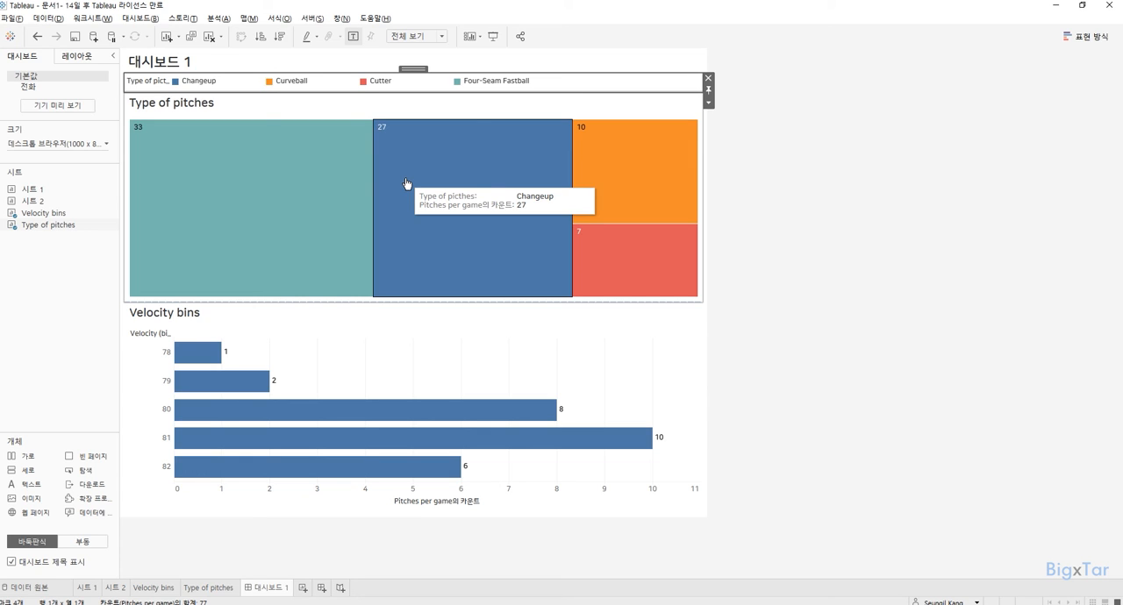
Show the Type of pitches sheet's Date filter on the dashboard as a single value dropdown (단일 값(드롭다운)).
click(469, 101)
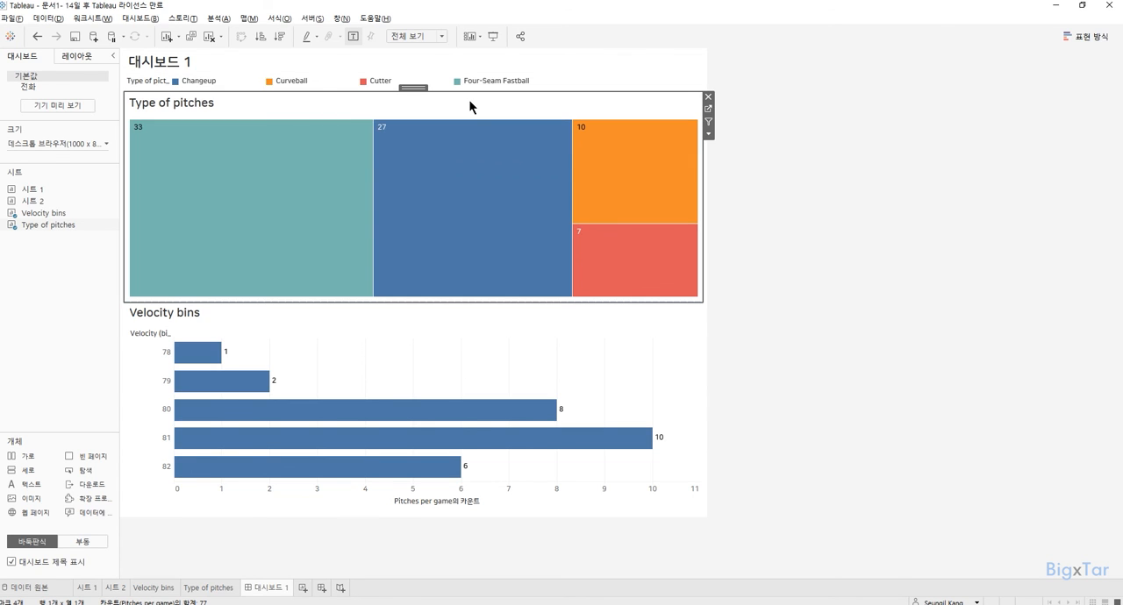
click(710, 135)
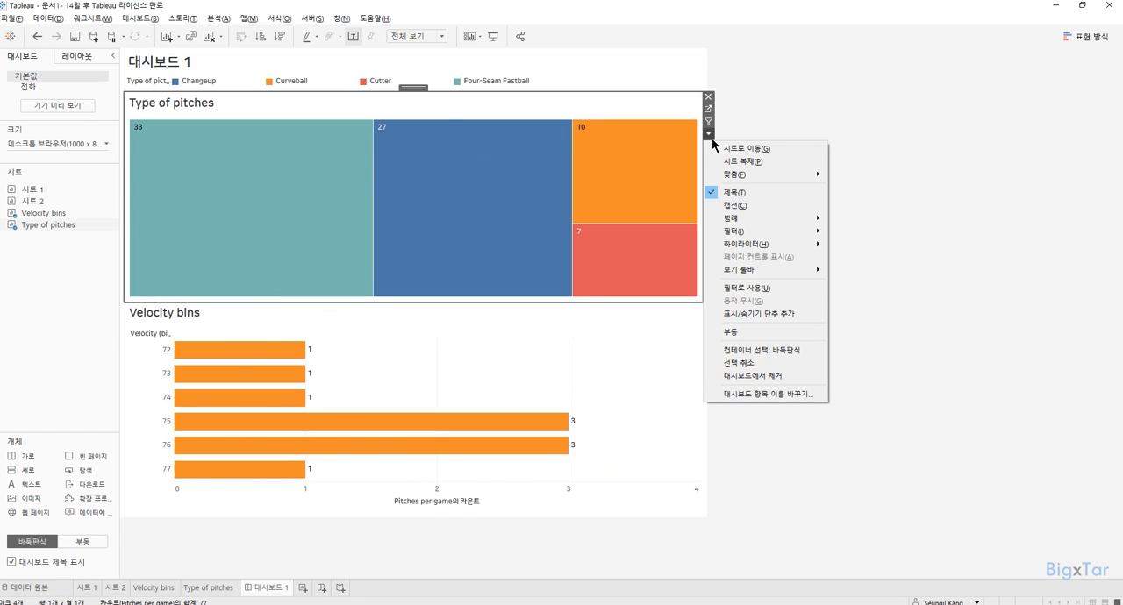
mouse_move(735, 231)
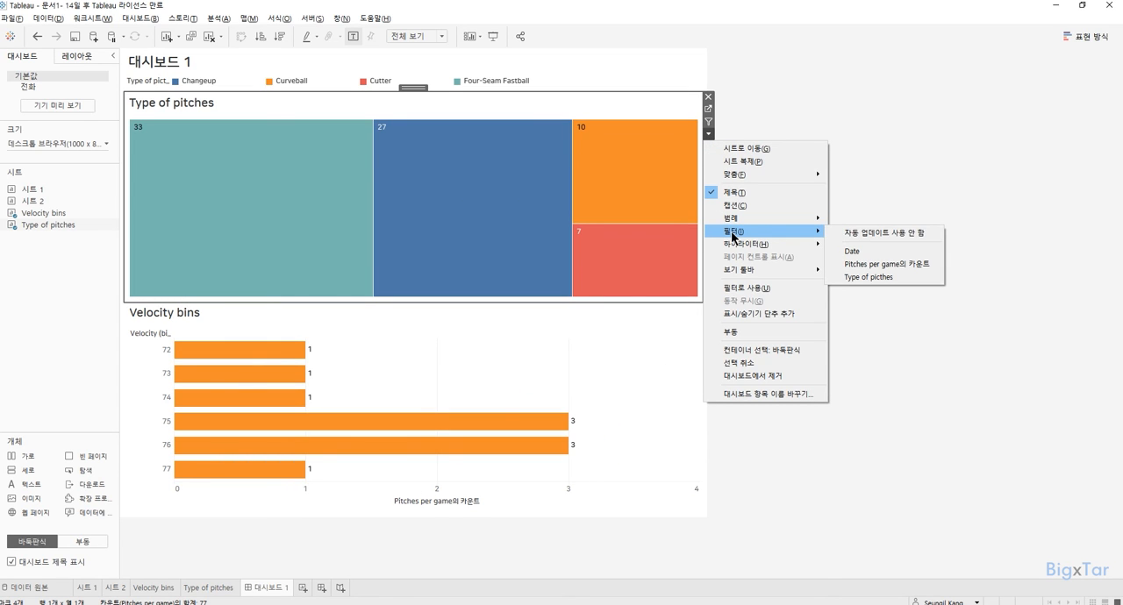
click(870, 253)
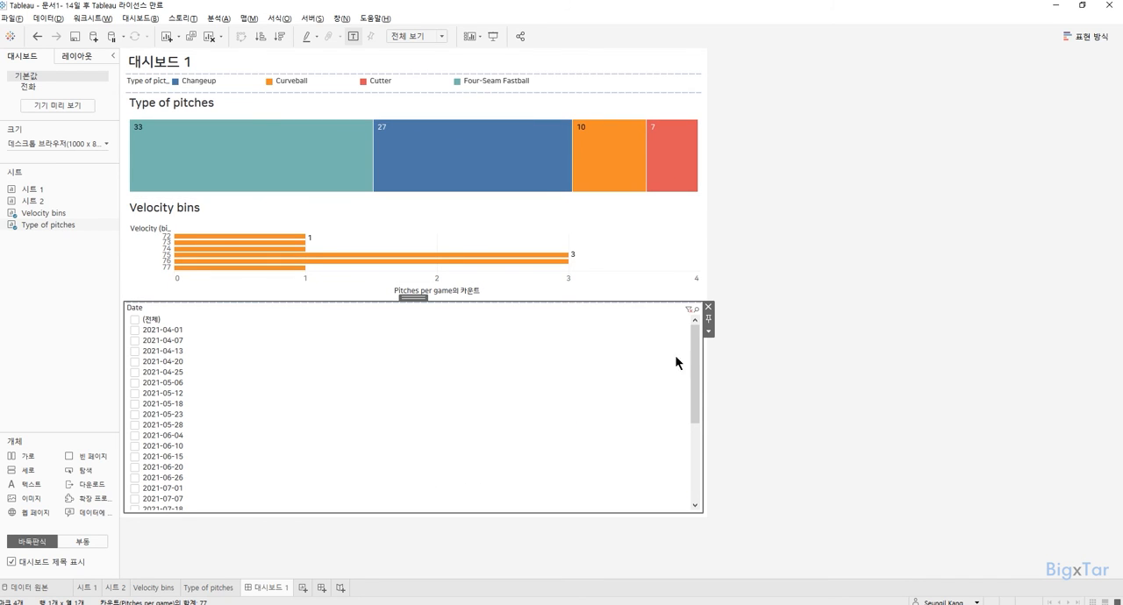
click(708, 332)
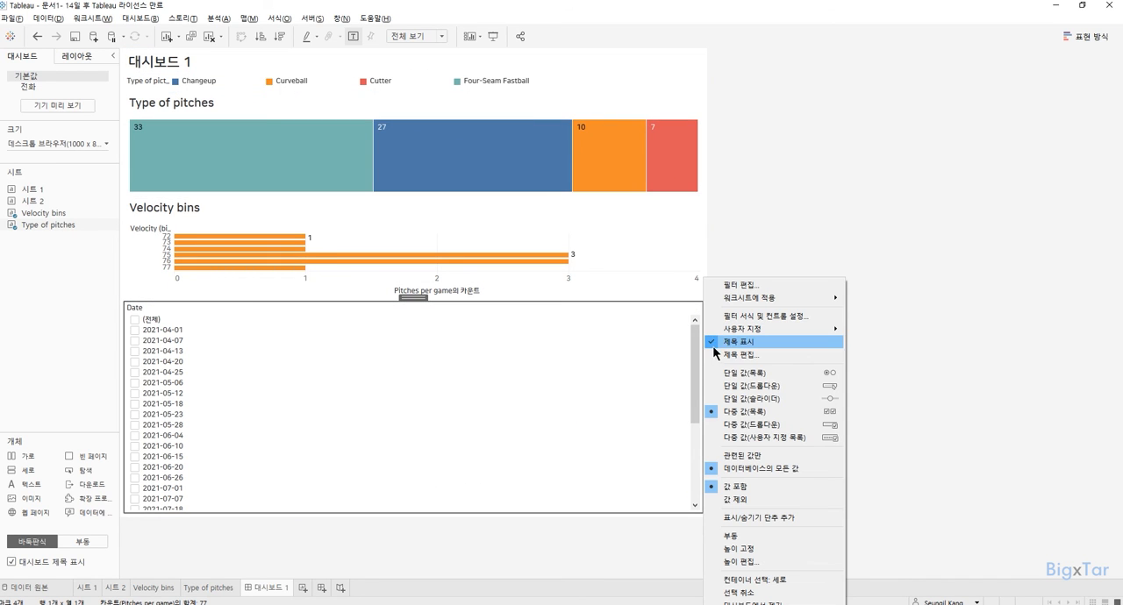
click(788, 386)
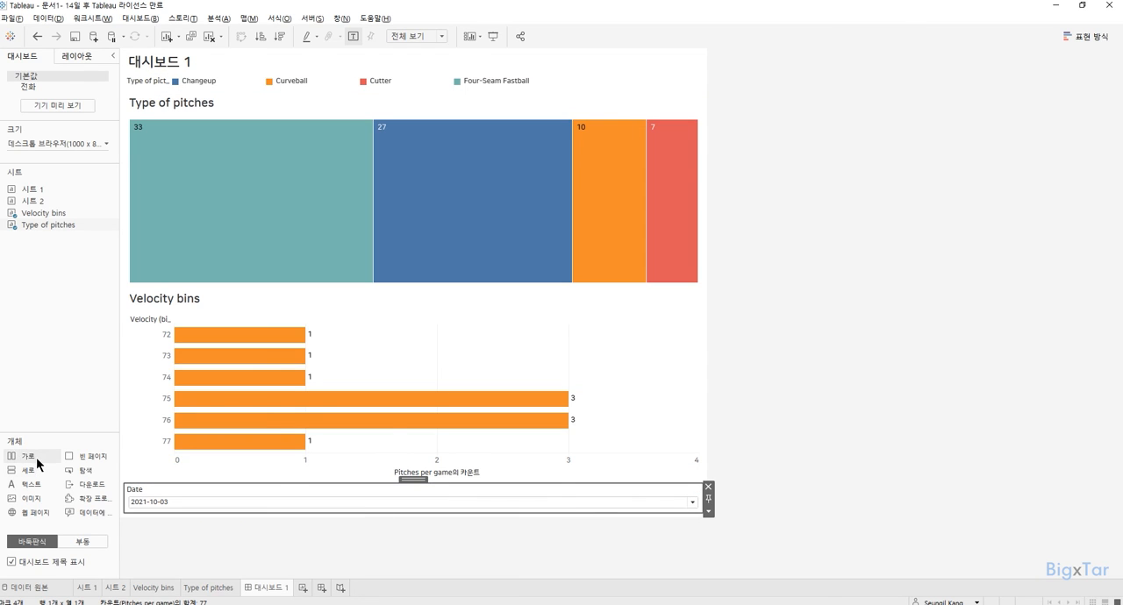
Add a horizontal container (가로) across the top of the dashboard and move the dashboard title into it.
drag(36, 457, 324, 49)
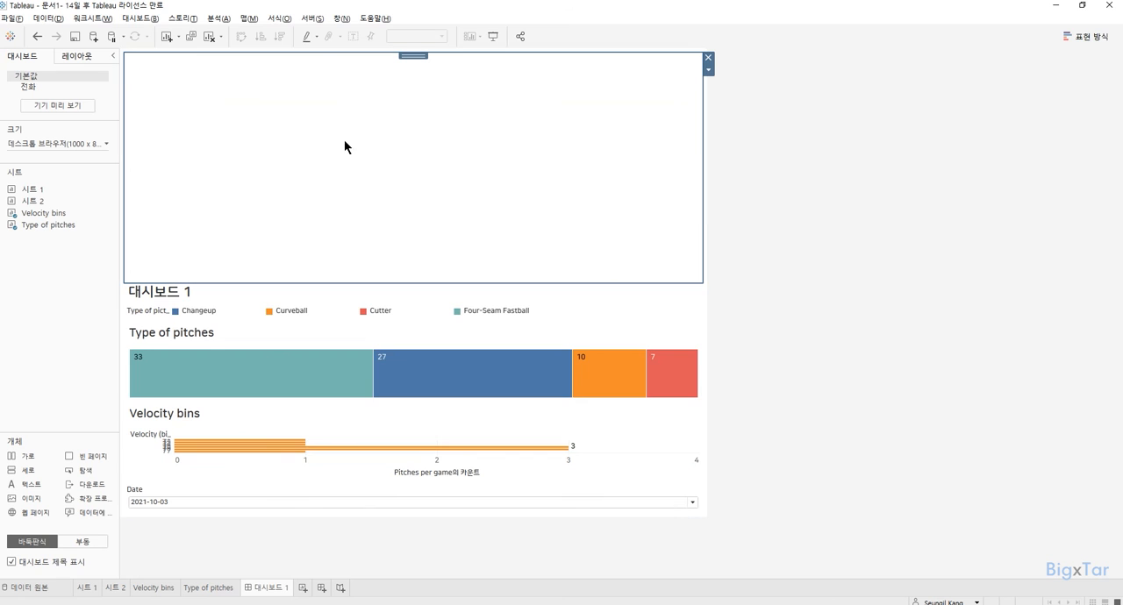
click(145, 294)
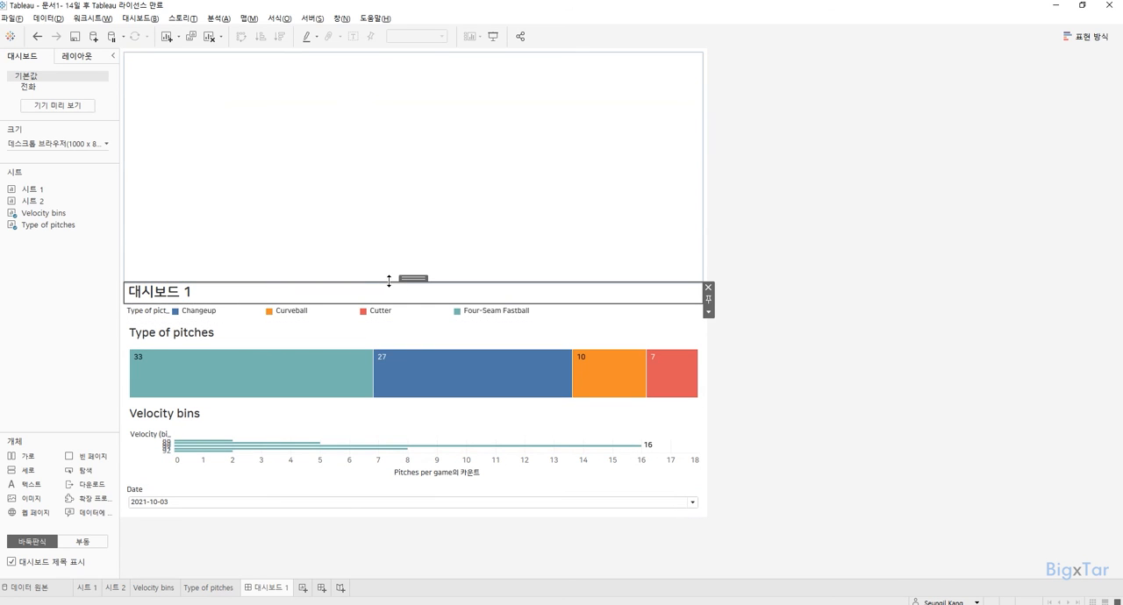
drag(414, 279, 415, 232)
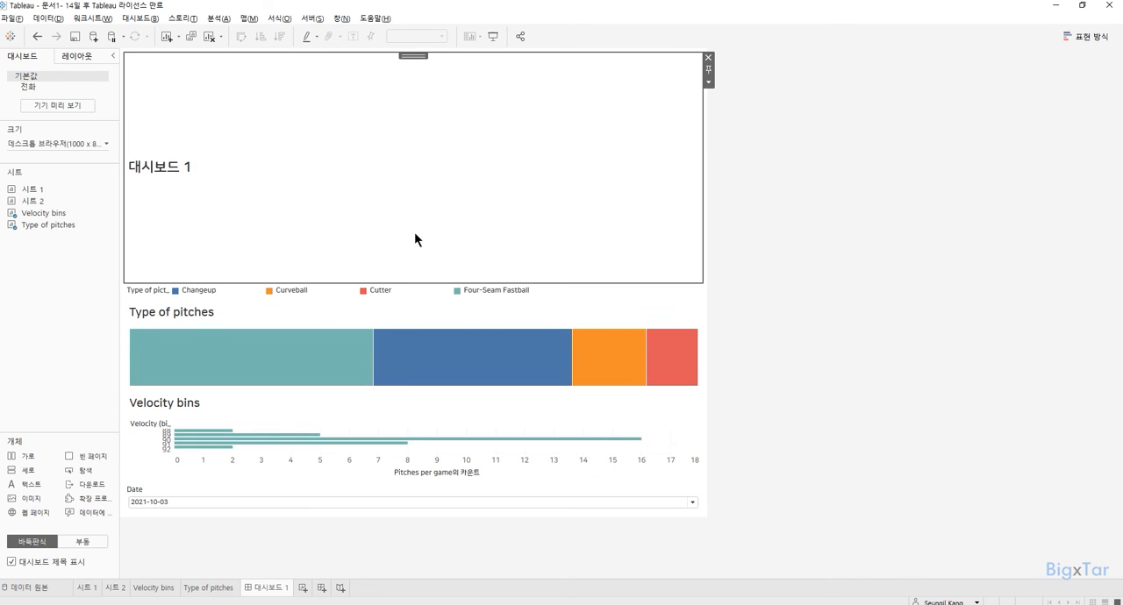
Place the Date filter beside the title in the horizontal container and shrink the container to a thin header strip.
click(279, 487)
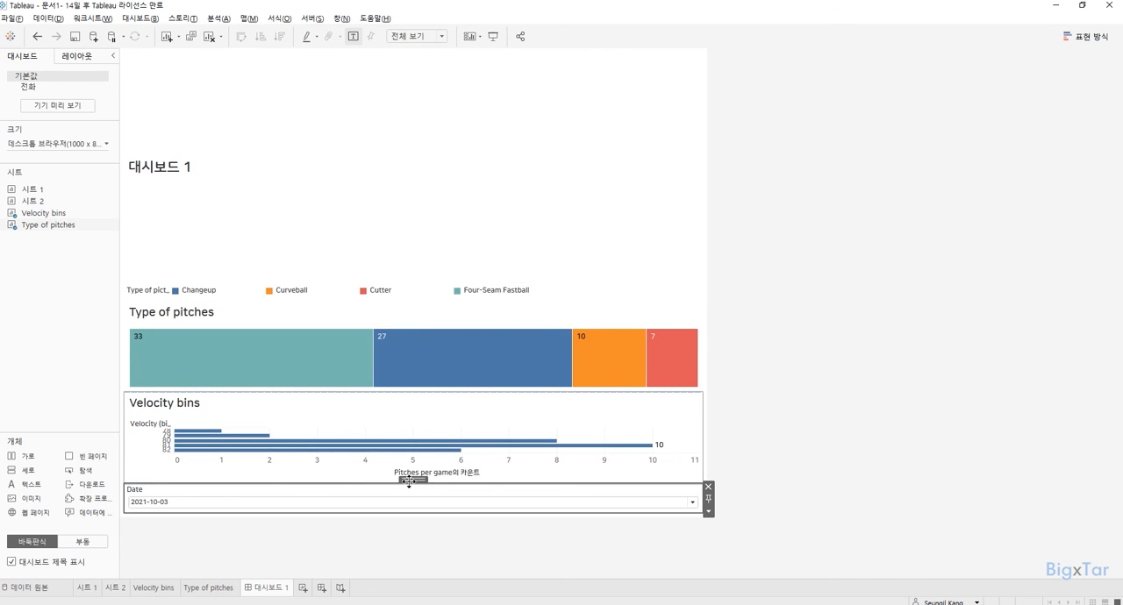
drag(409, 482, 564, 212)
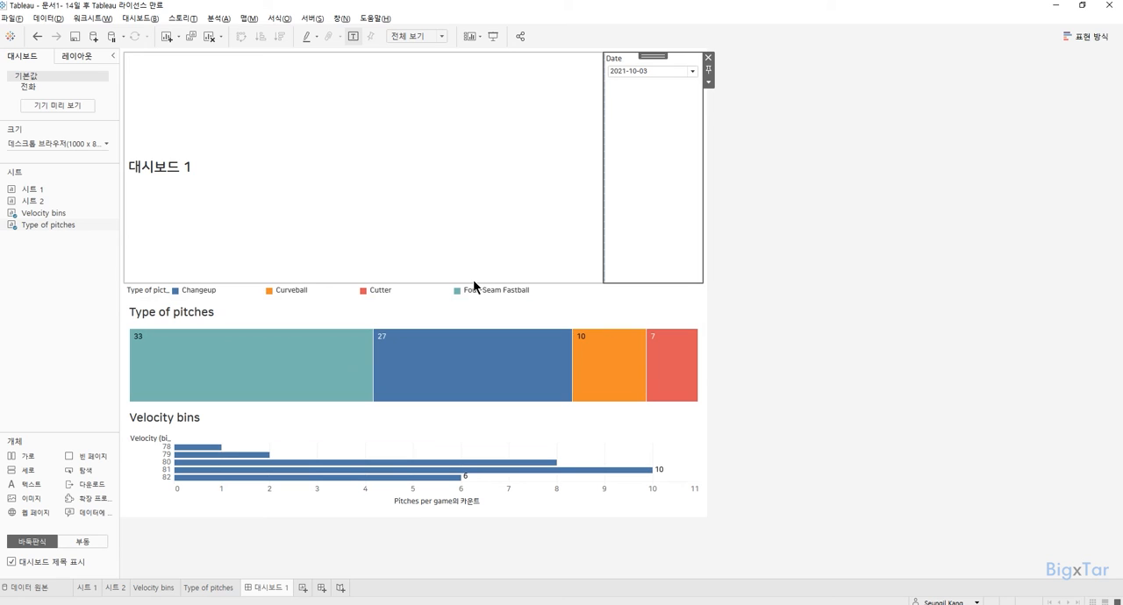
drag(471, 284, 489, 85)
Try the Date filter with 2021-09-28 and 2021-09-17, and filter Velocity bins by the treemap's Four-Seam Fastball tile.
click(649, 71)
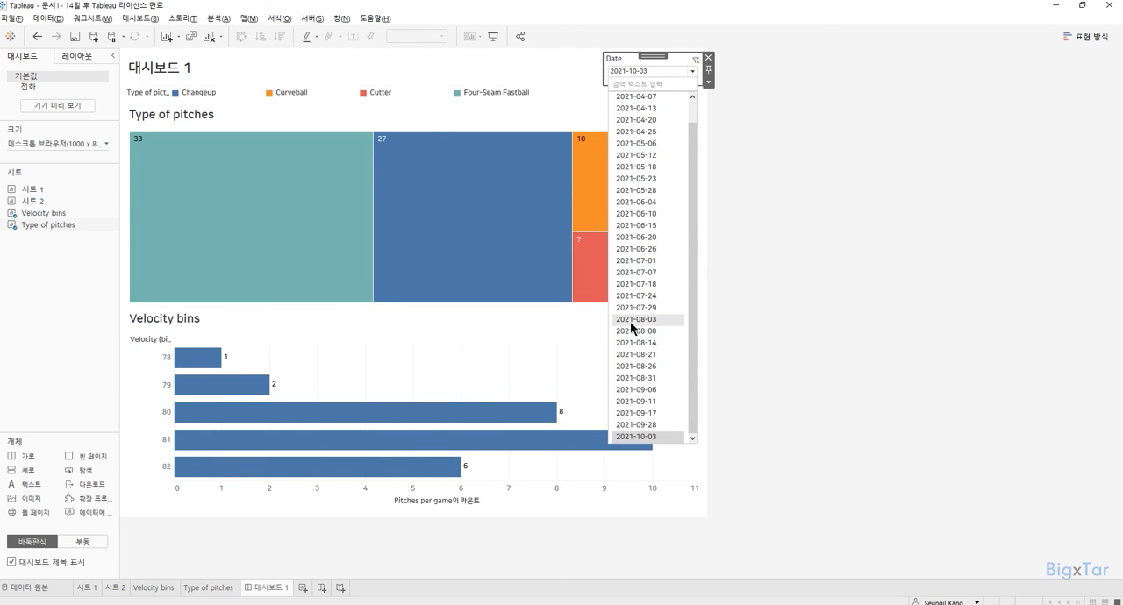
click(655, 425)
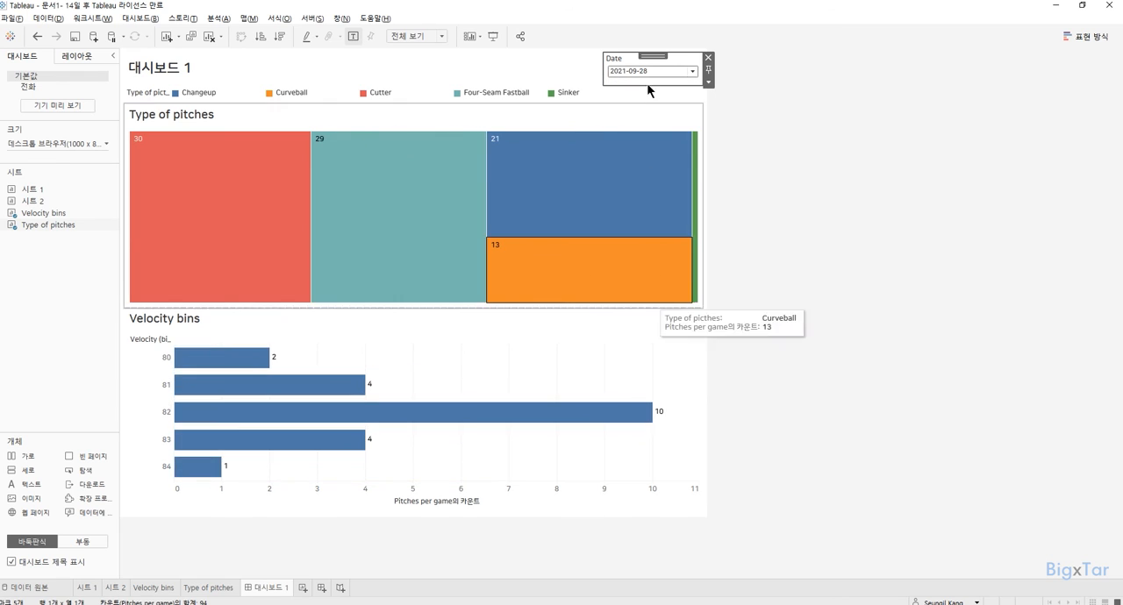
click(647, 74)
click(652, 419)
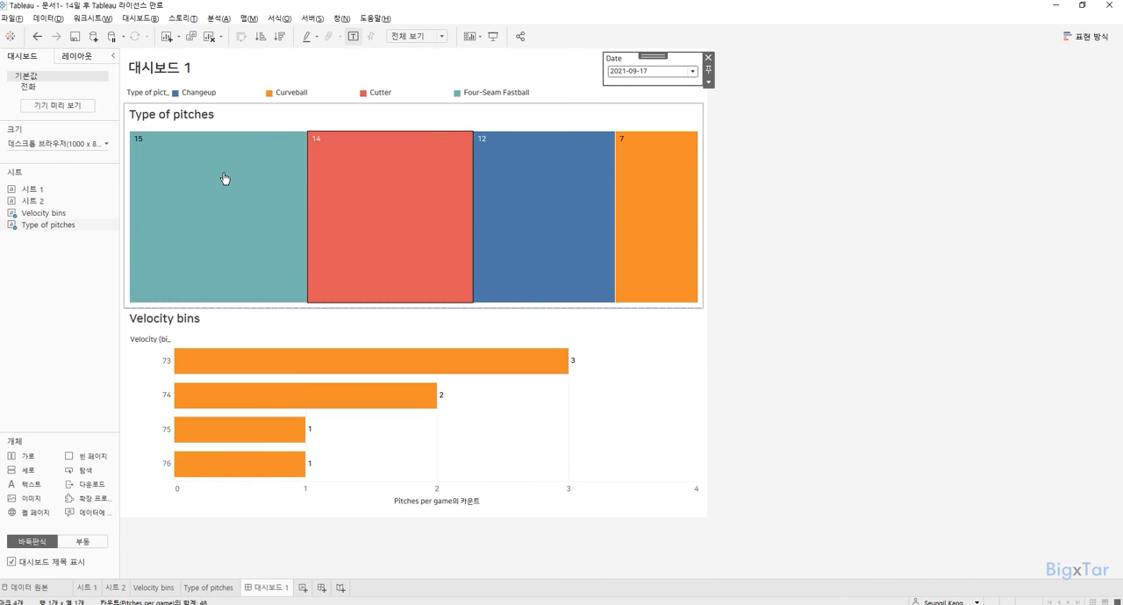
click(232, 194)
click(190, 322)
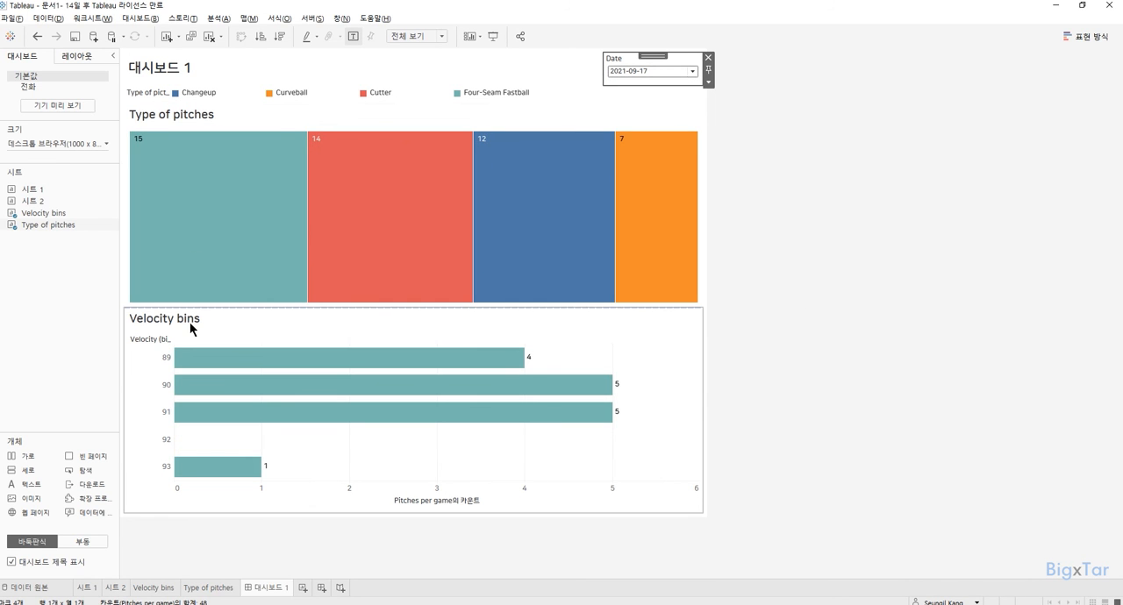